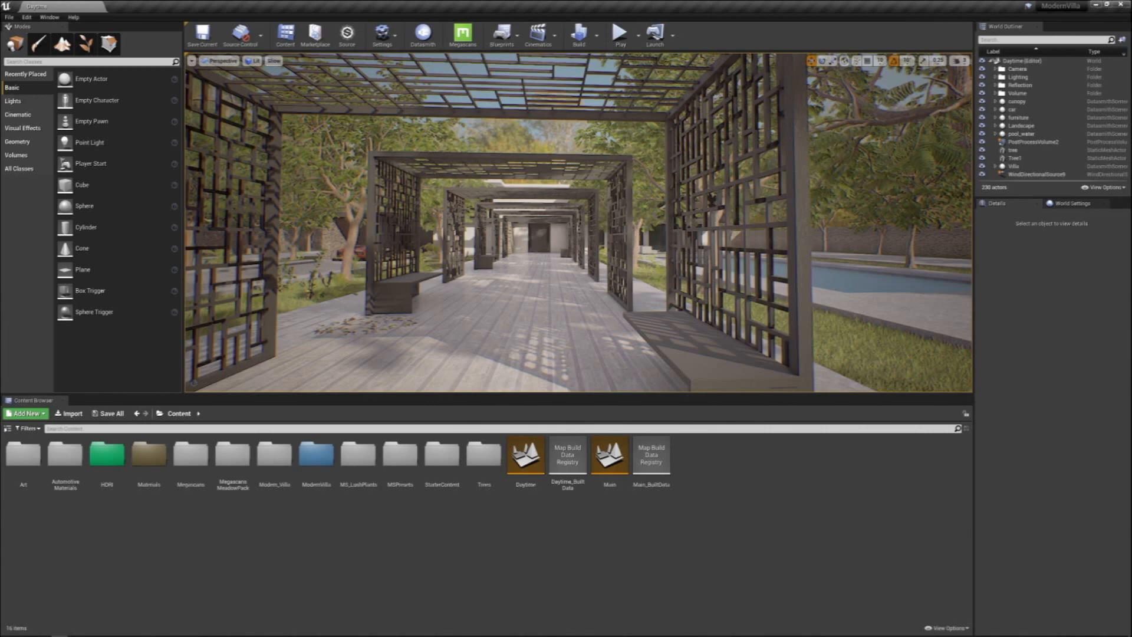
Look around the villa scene along the pergola walkway, its lattice walls and the adjacent pool
right_click_drag(578, 223, 618, 232)
key("a")
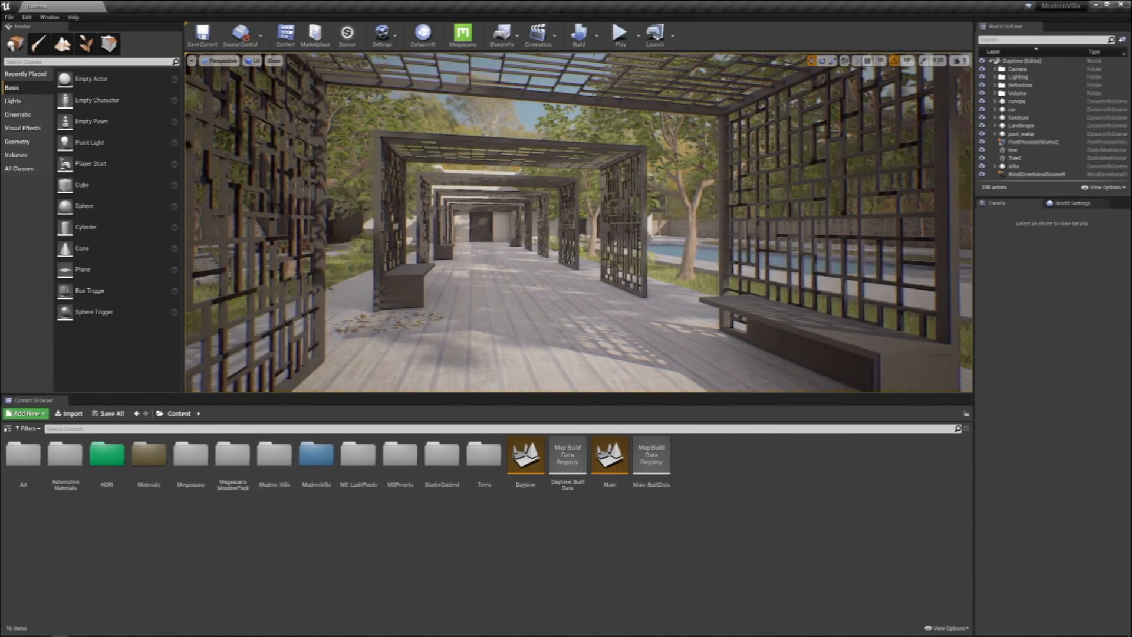
right_click_drag(618, 233, 620, 231)
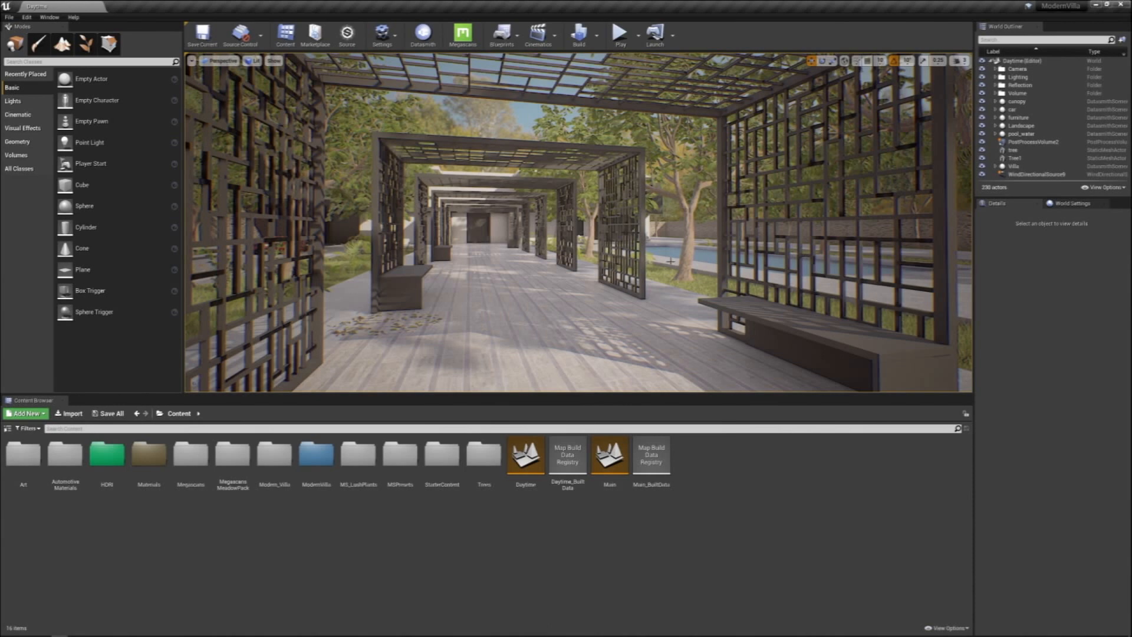
right_click_drag(618, 232, 606, 260)
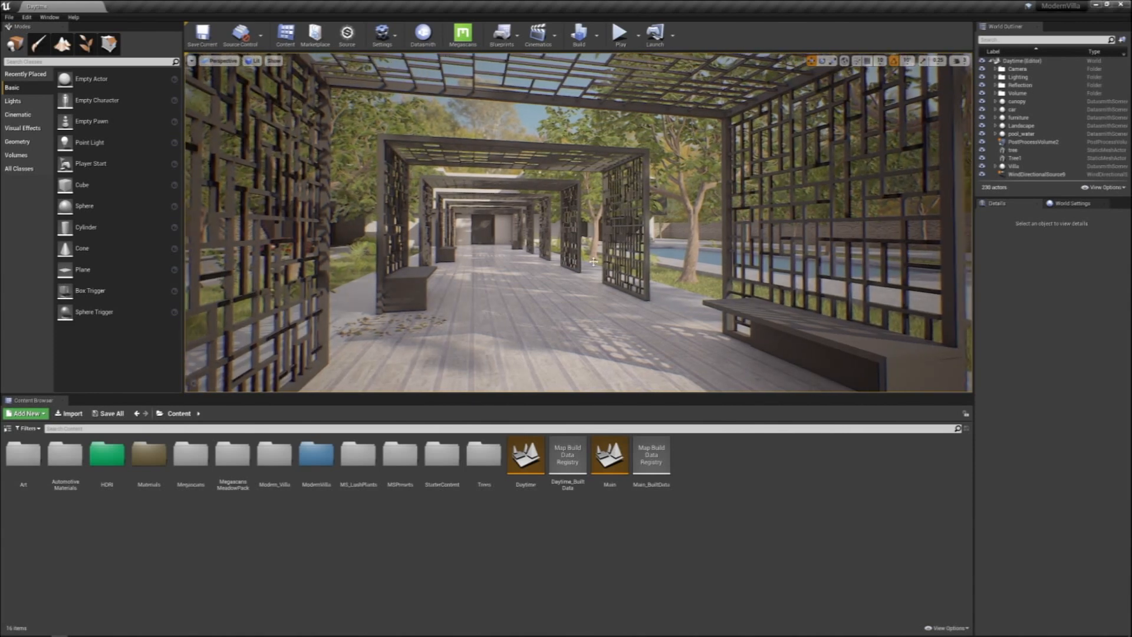
right_click_drag(566, 253, 574, 253)
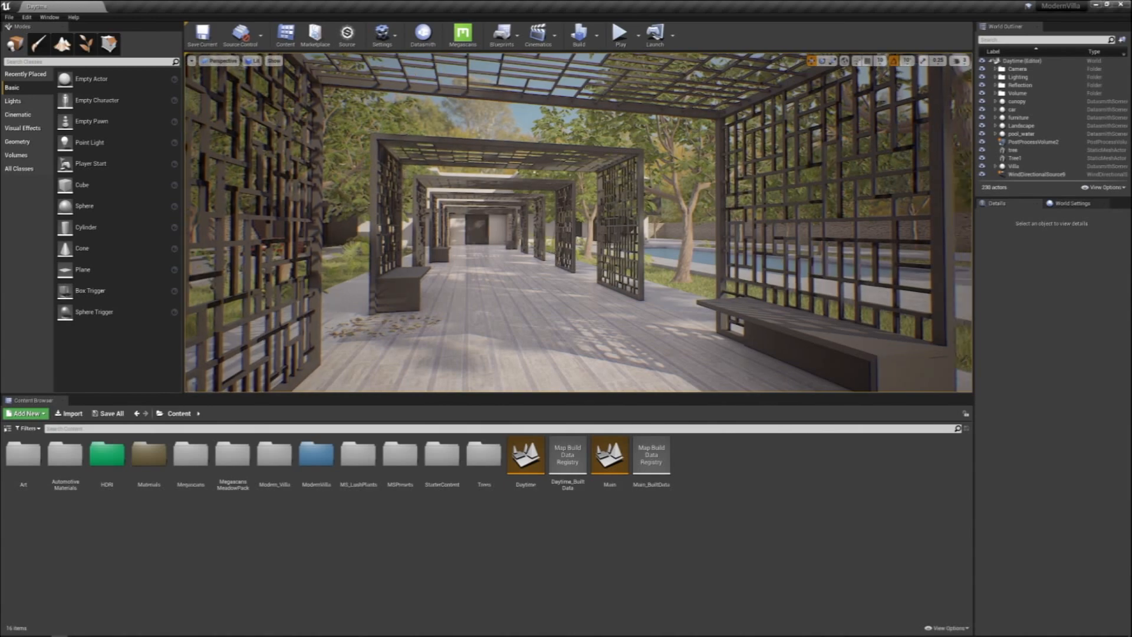
key("a")
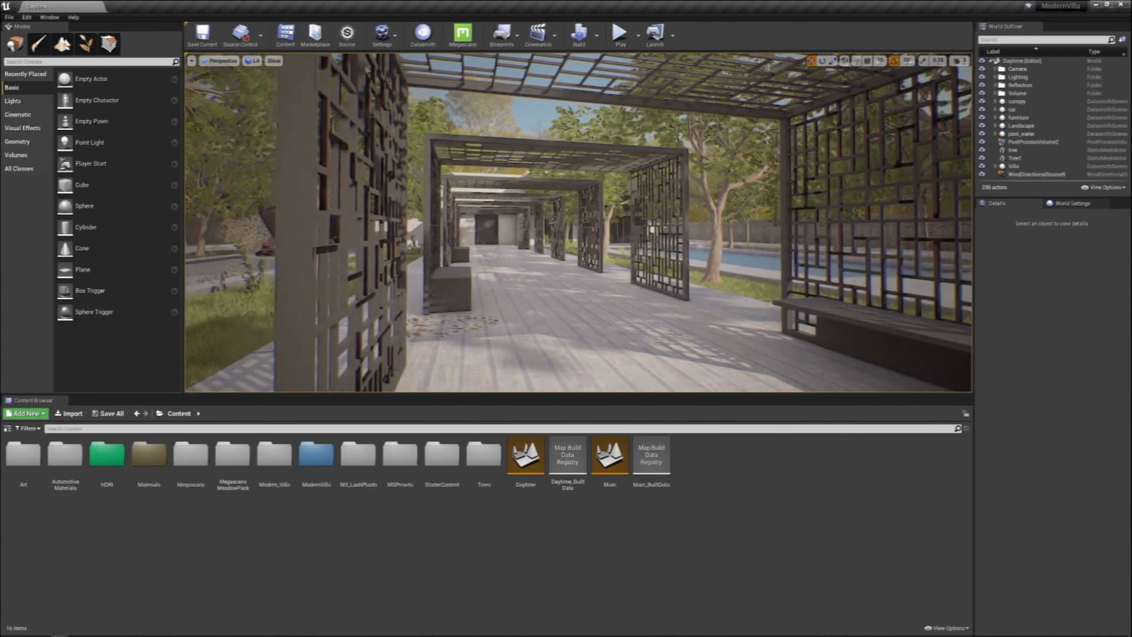
right_click_drag(573, 253, 614, 253)
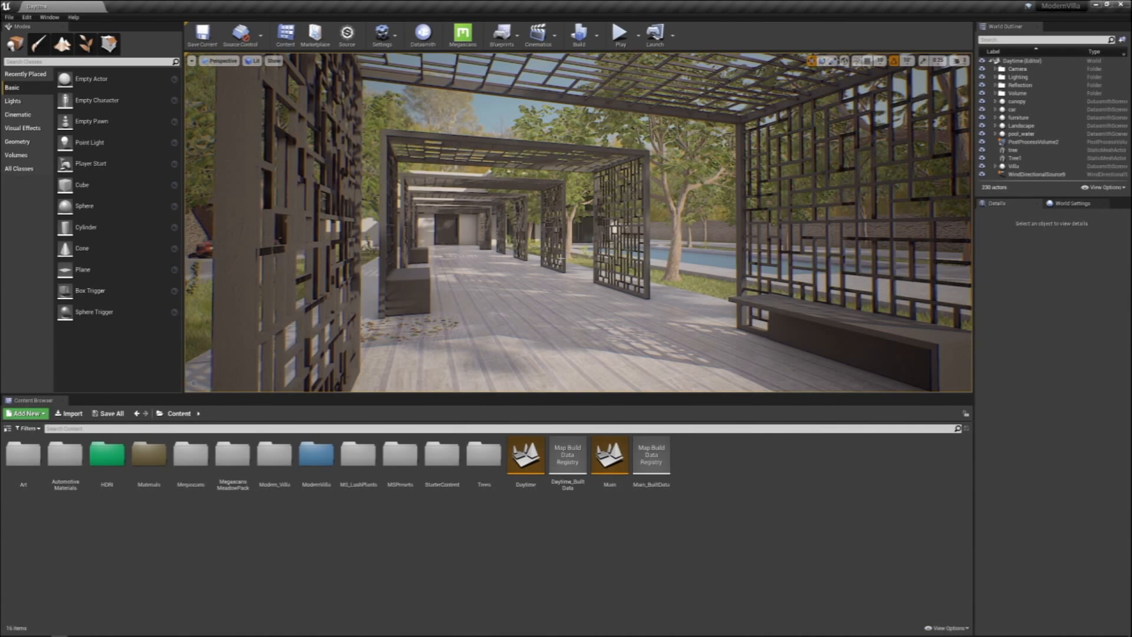
key("w")
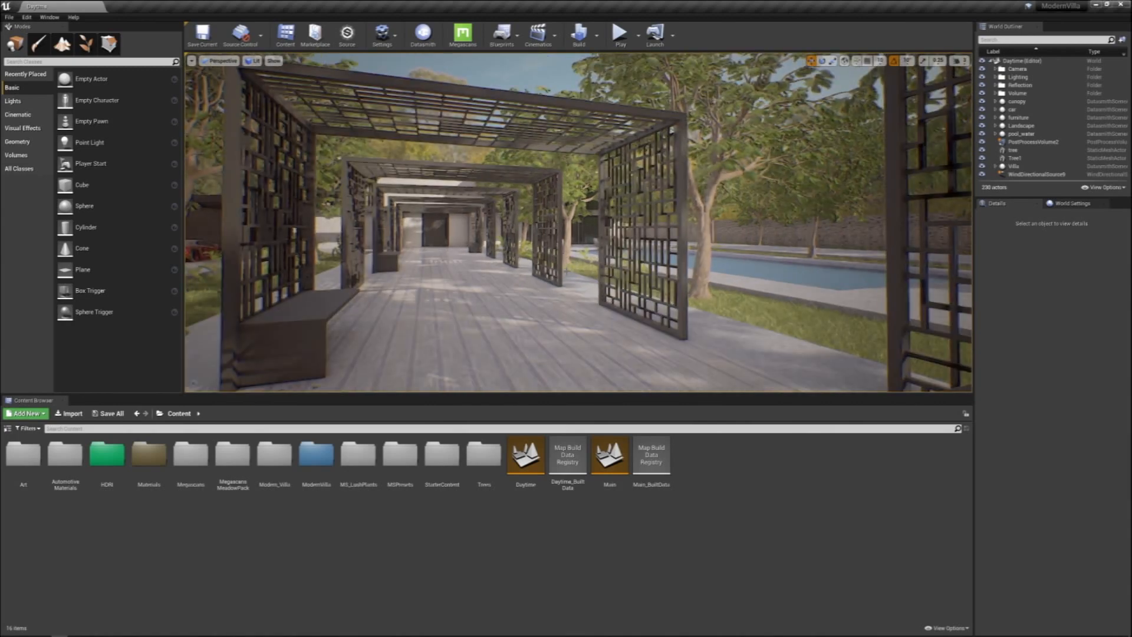
scroll(566, 272, "up", 6)
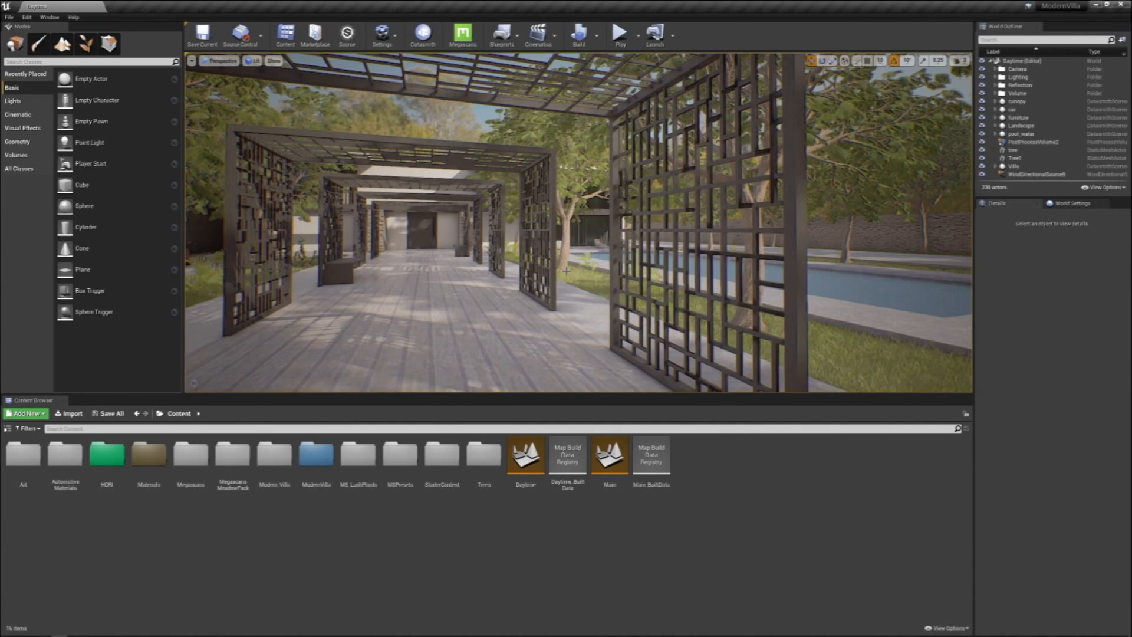
right_click_drag(555, 258, 518, 254)
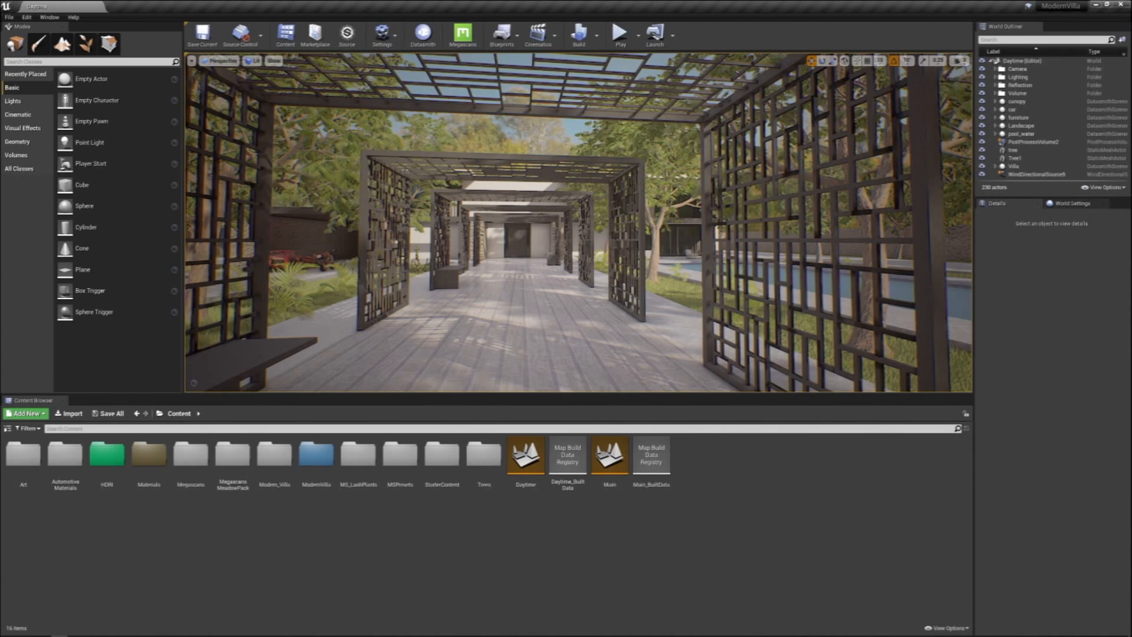
right_click_drag(518, 253, 516, 253)
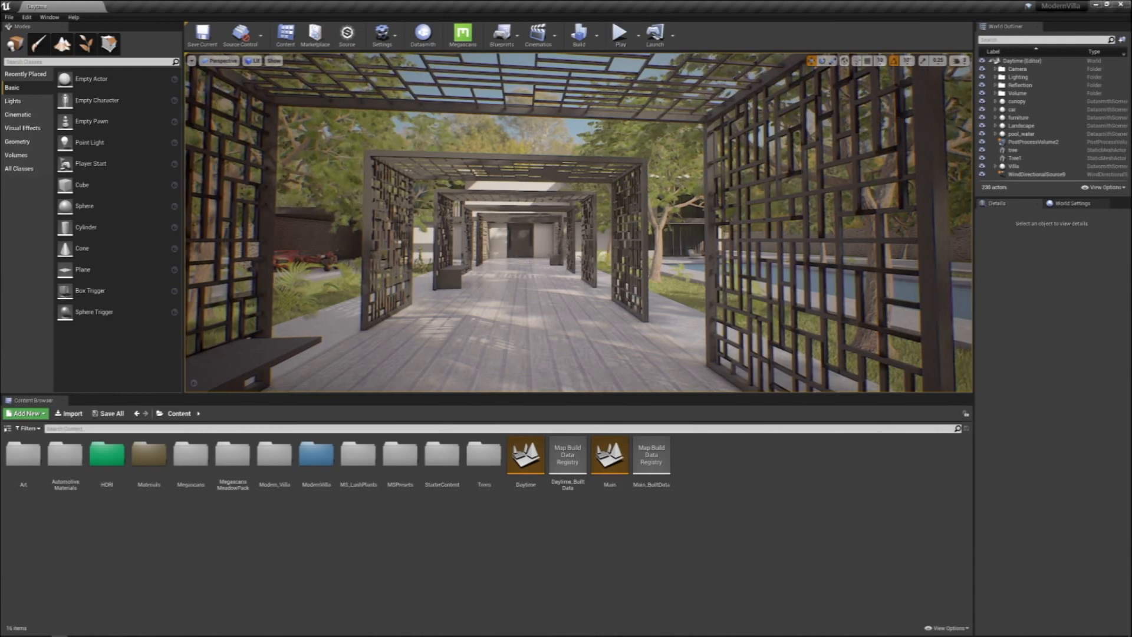
right_click_drag(515, 254, 541, 256)
key("s")
key("d")
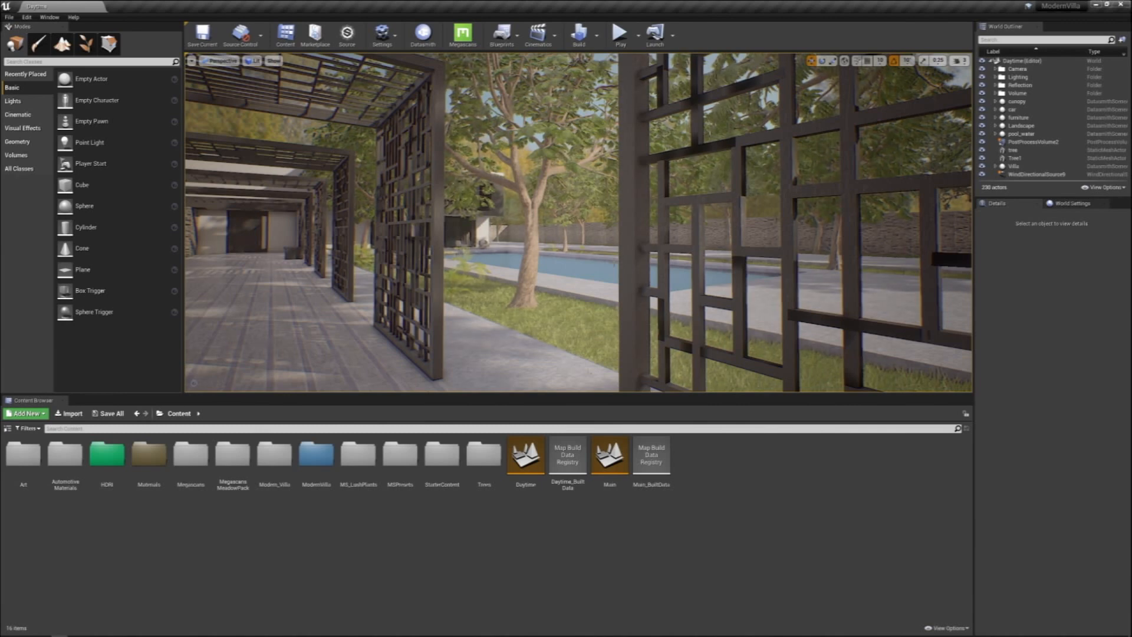
right_click_drag(547, 275, 535, 275)
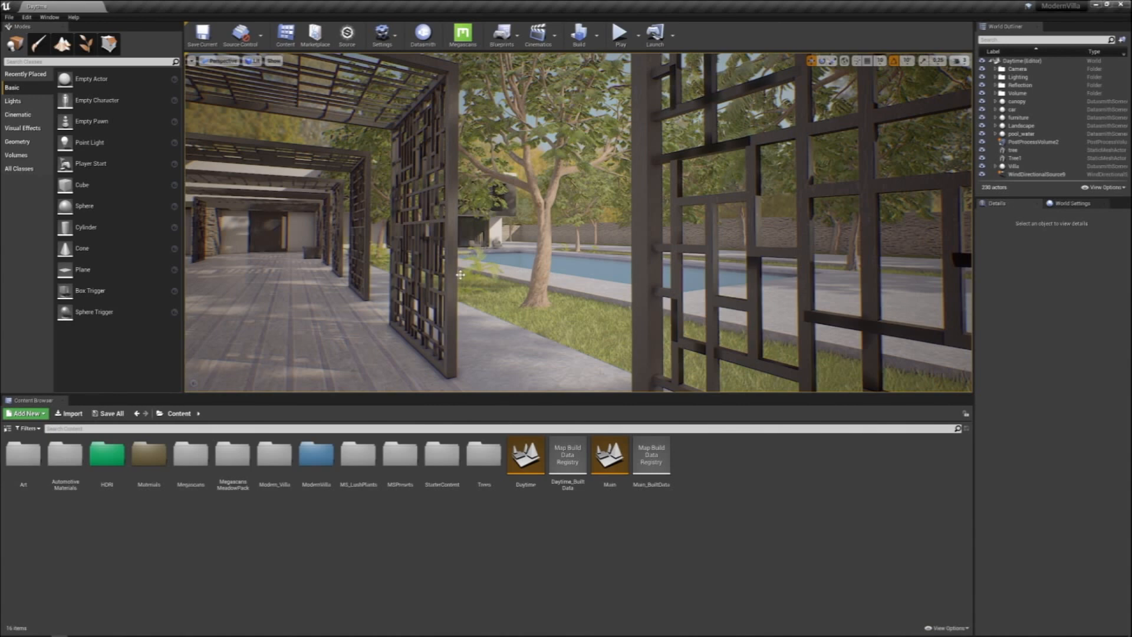
right_click_drag(960, 242, 942, 242)
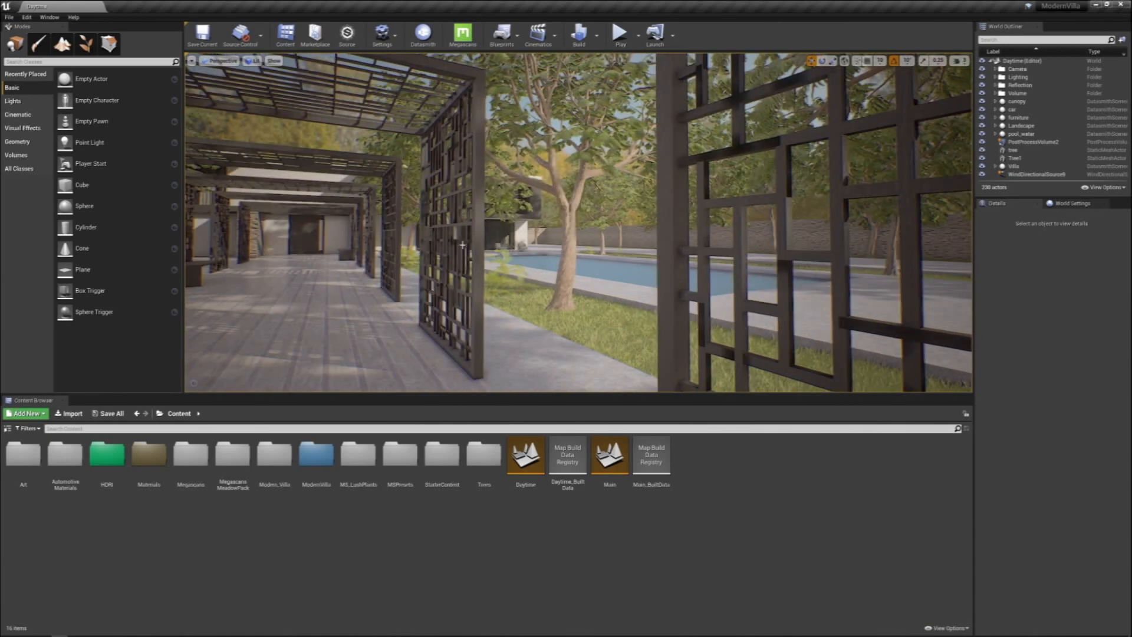
right_click_drag(476, 219, 457, 216)
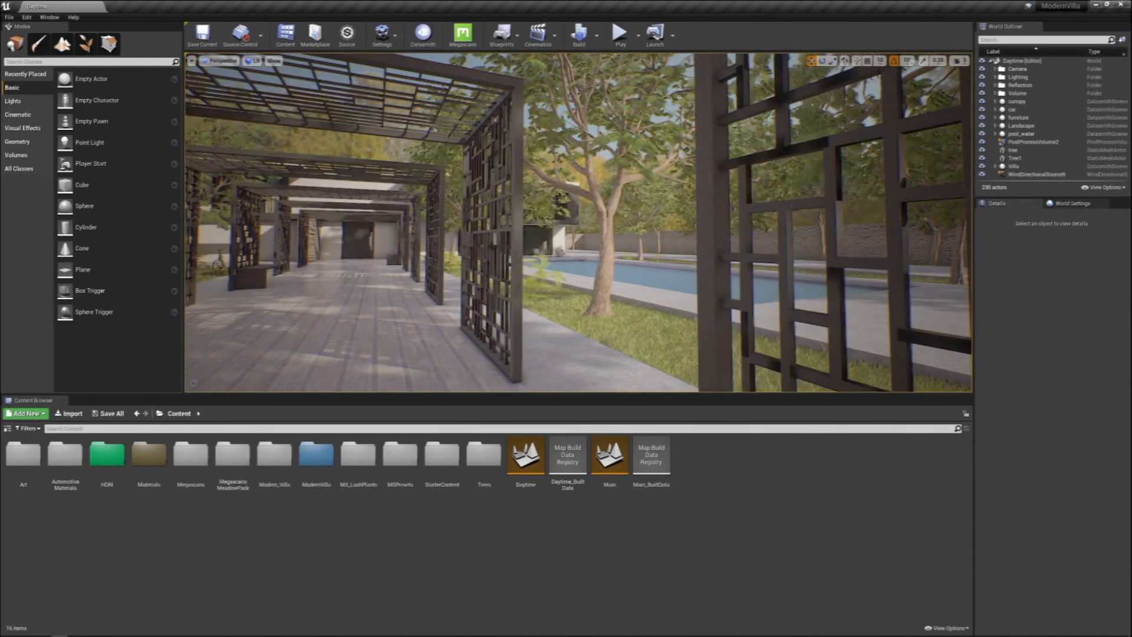
right_click_drag(506, 142, 516, 142)
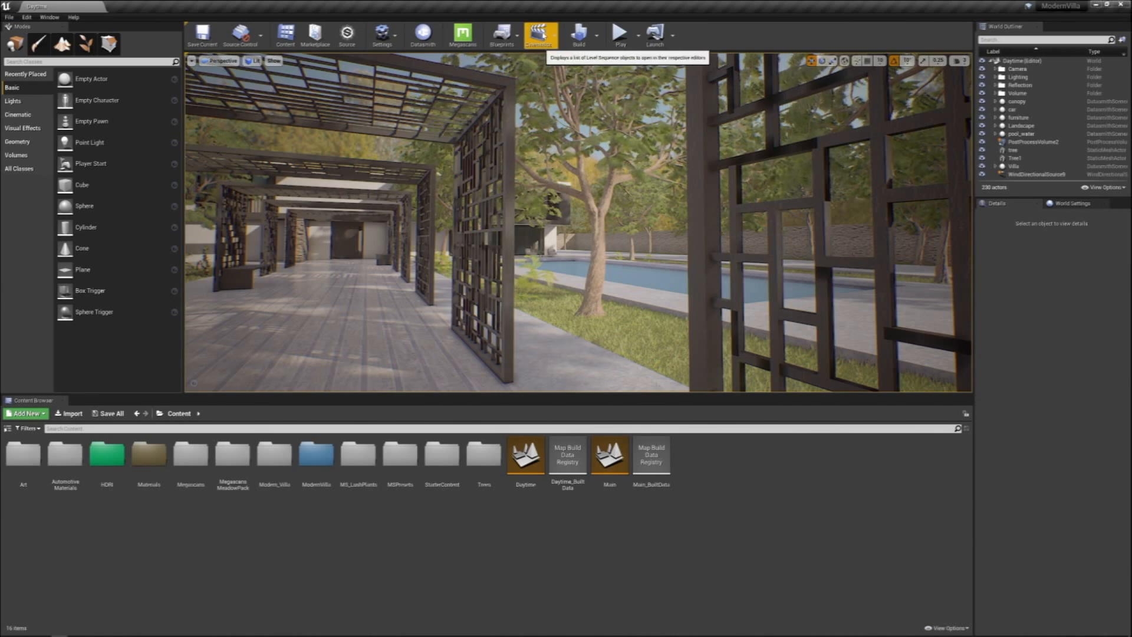
left_click(538, 35)
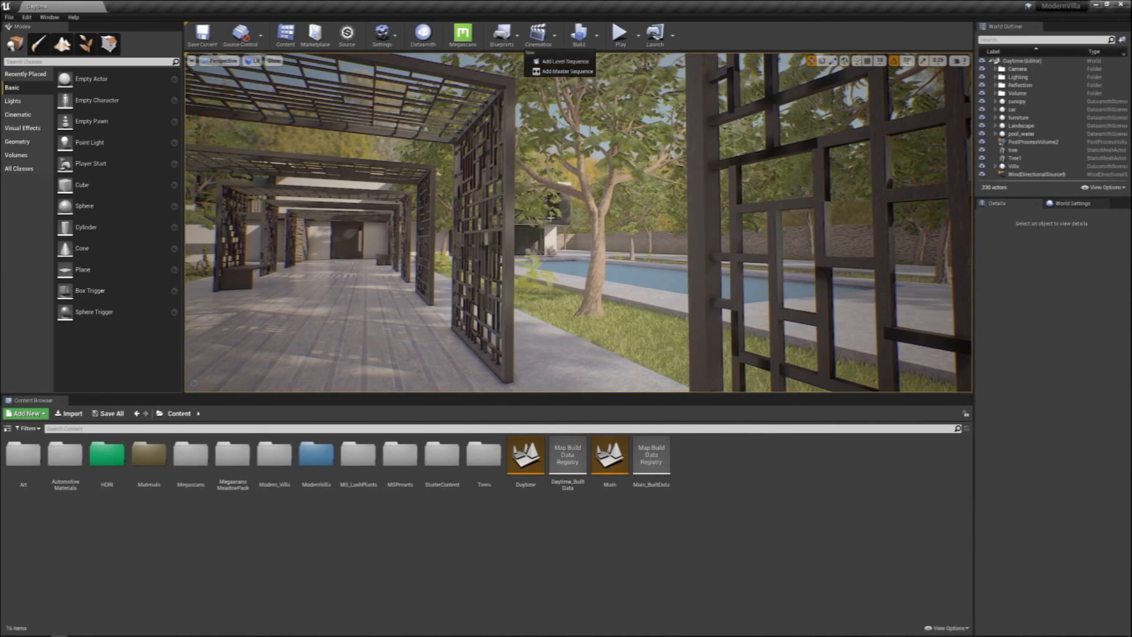
left_click(595, 238)
right_click_drag(595, 238, 548, 231)
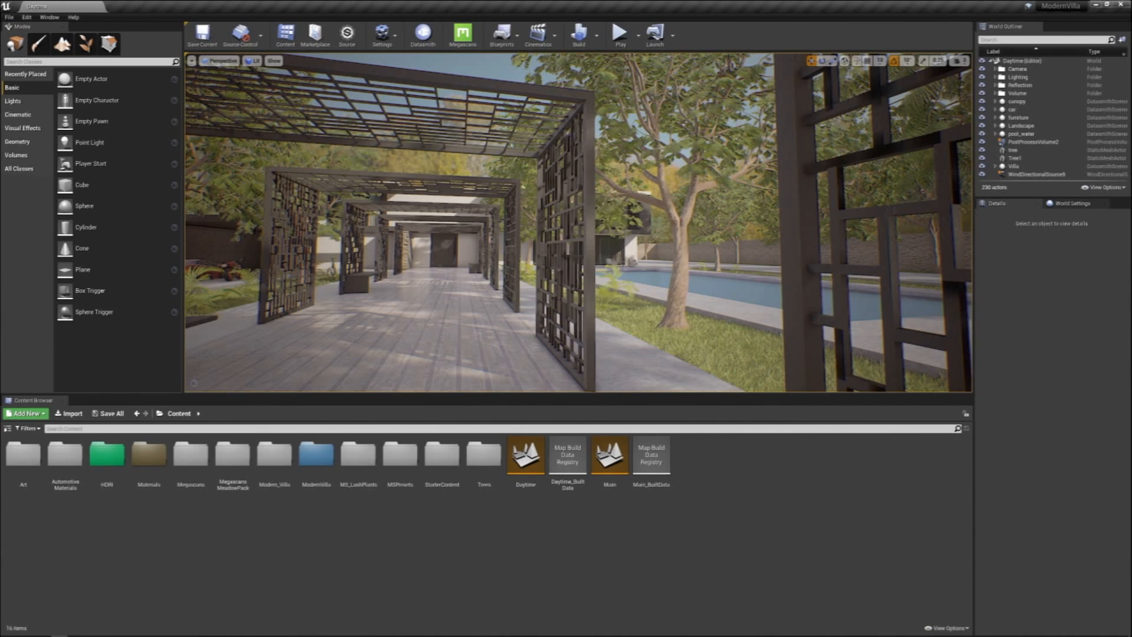
Start adding a level sequence and create a Cinematic folder under Content in its save dialog
left_click(553, 41)
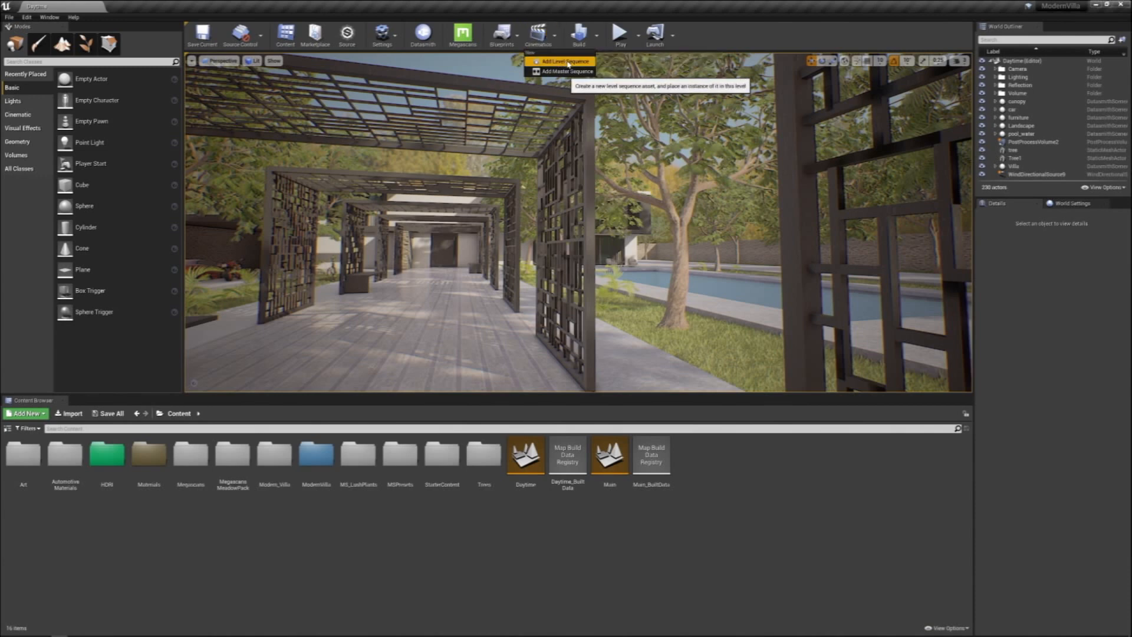
left_click(559, 62)
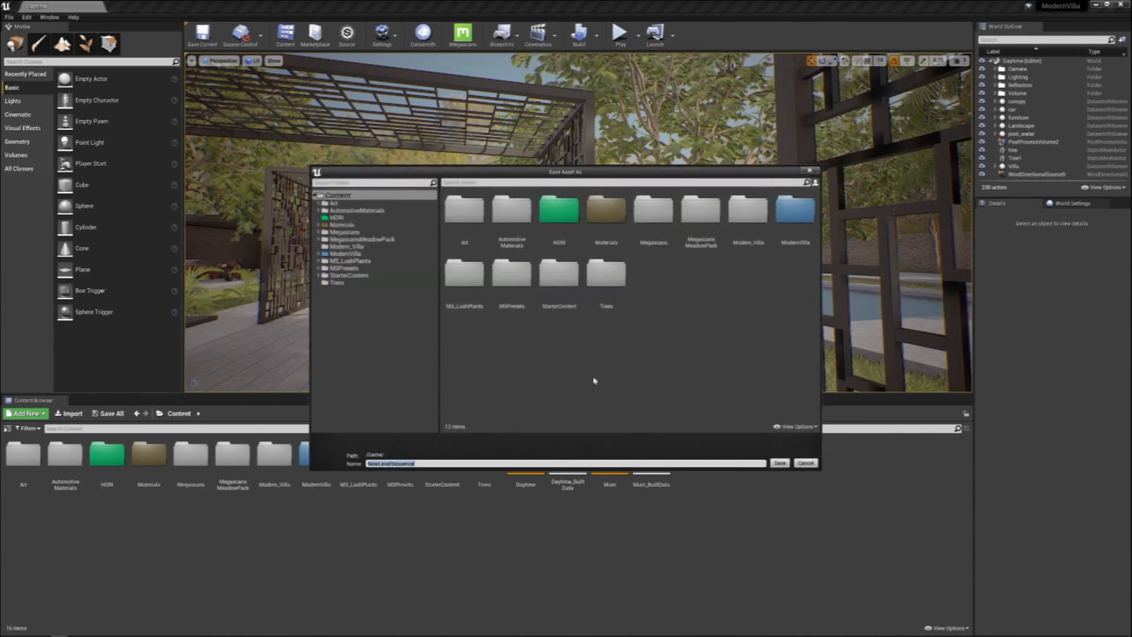
right_click(681, 333)
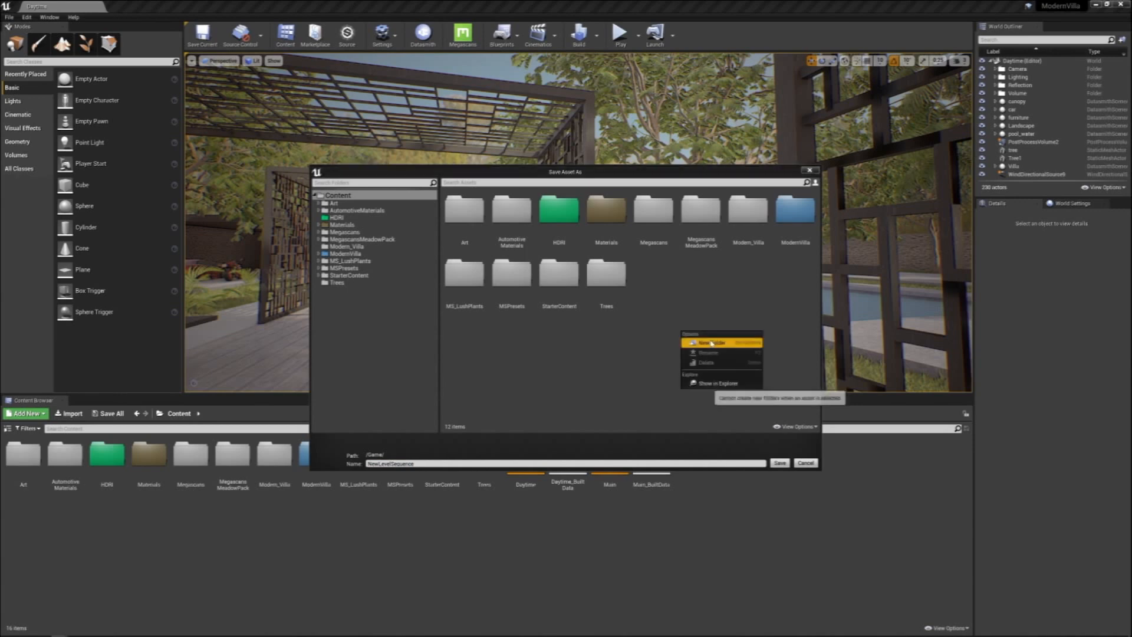
left_click(708, 343)
type("Cinematic")
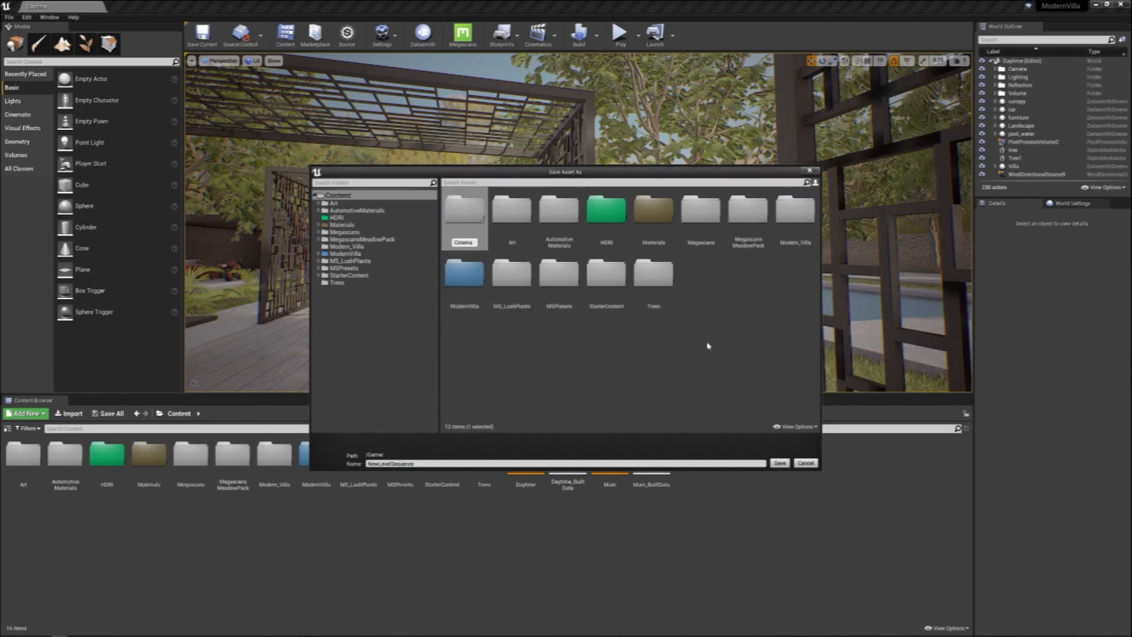
key("Return")
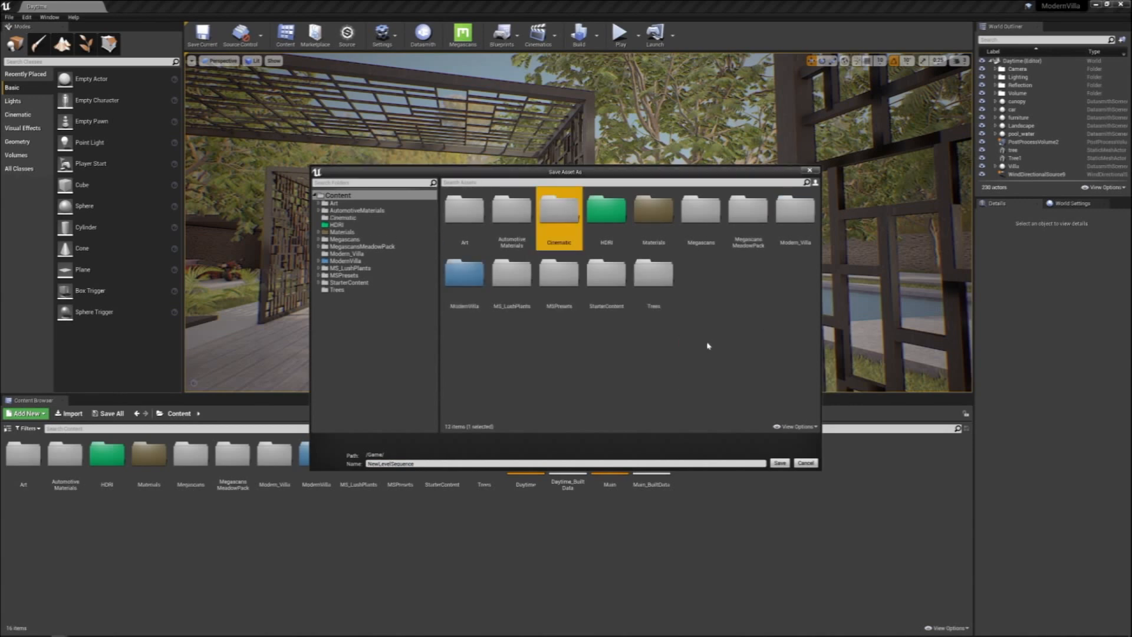
Save the new level sequence in the Cinematic folder as Arch-Viz_Animation
double_click(557, 239)
double_click(453, 463)
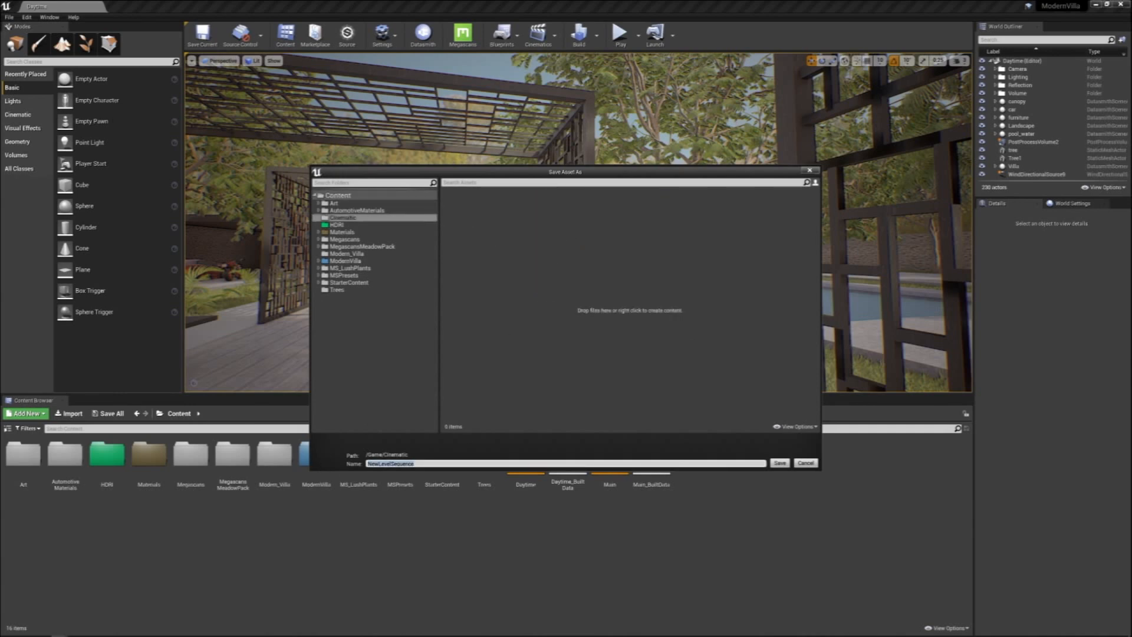
type("Ad")
type("ch-Viz_Animation")
left_click(780, 463)
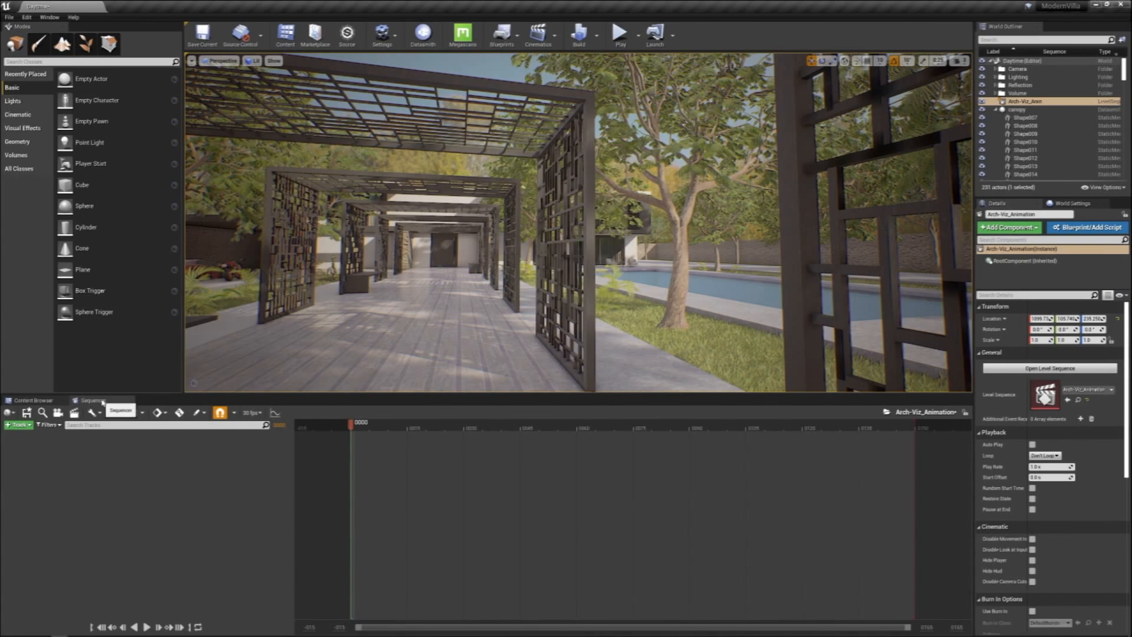
Detach the Sequencer into a floating window, enlarge it and place it over the lower part of the viewport
left_click_drag(102, 402, 366, 248)
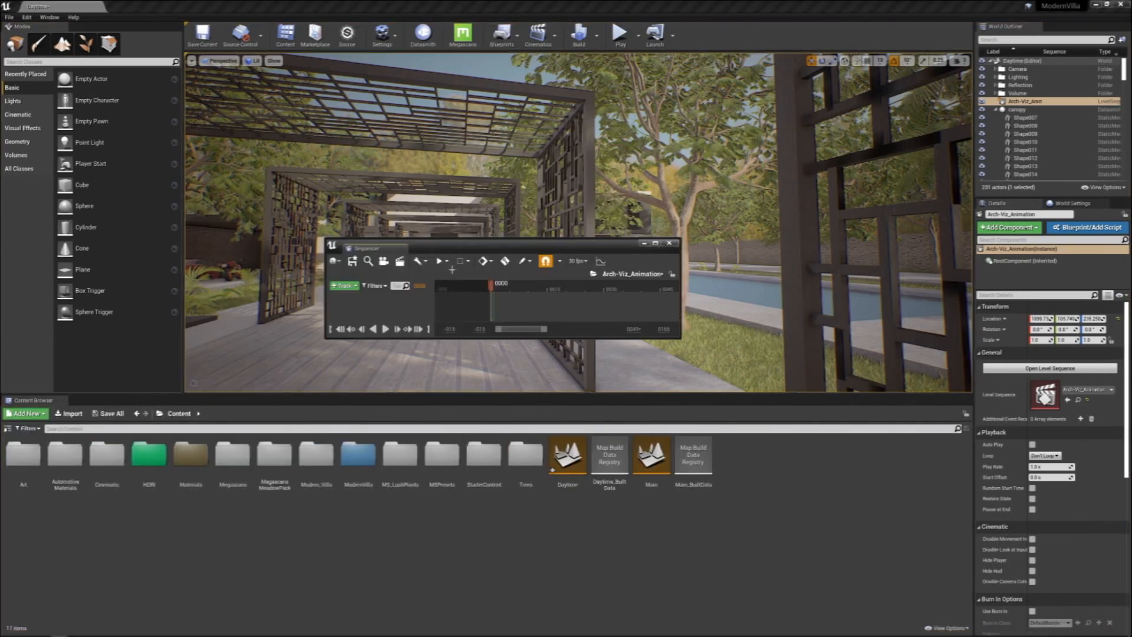
left_click_drag(680, 337, 1006, 530)
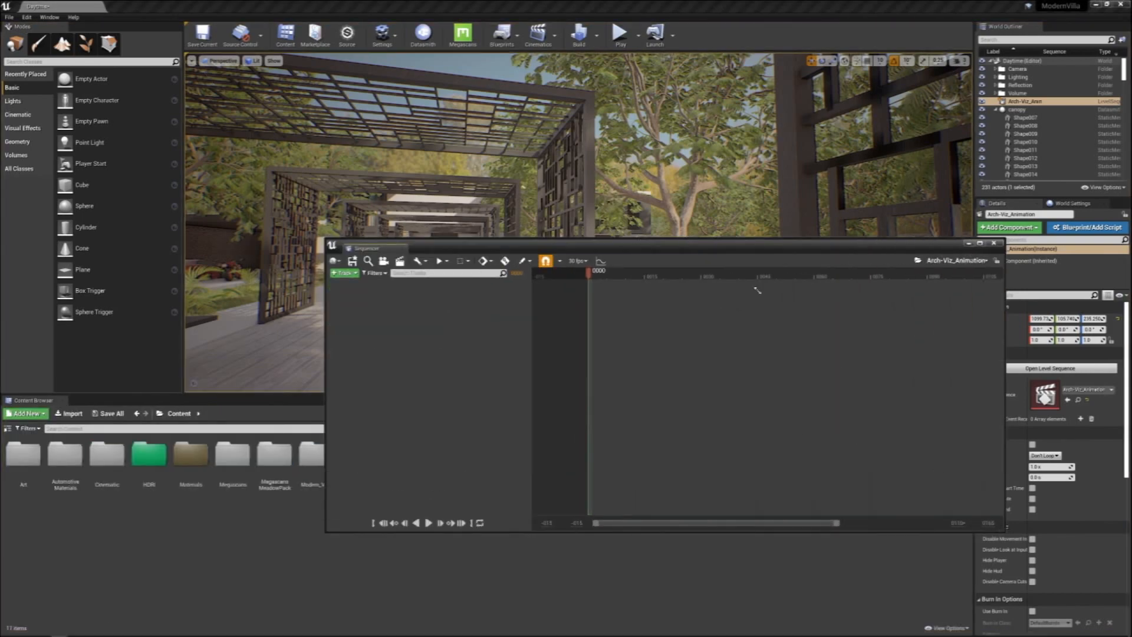
left_click_drag(649, 253, 475, 214)
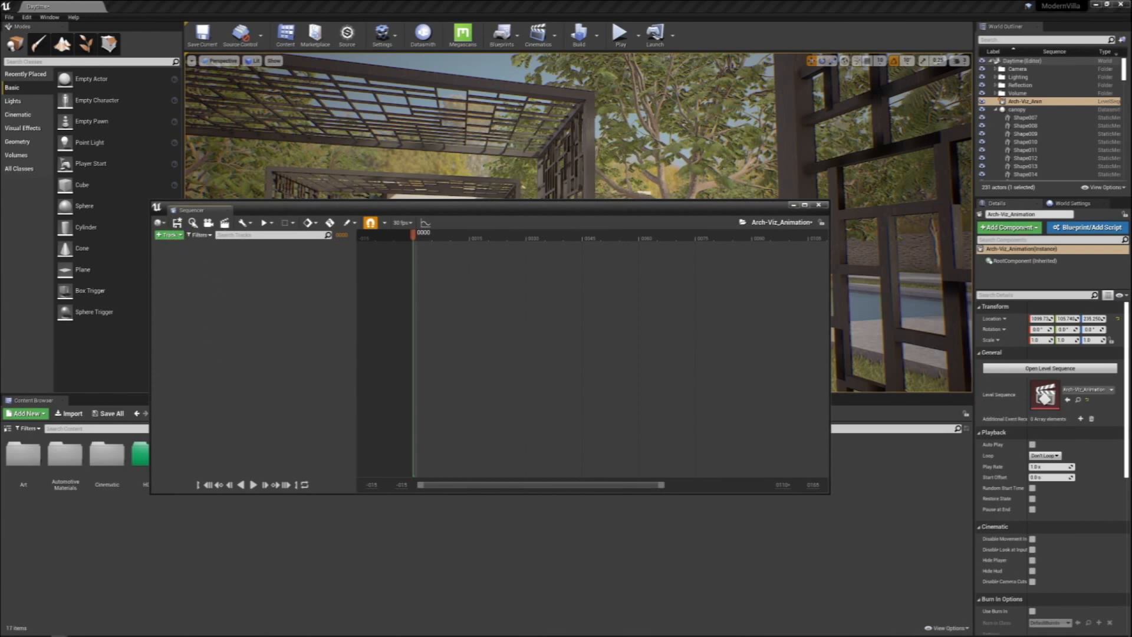
Examine the Sequencer's available track types, the actors that can be added, the Render Movie Settings and the General Options
left_click(173, 236)
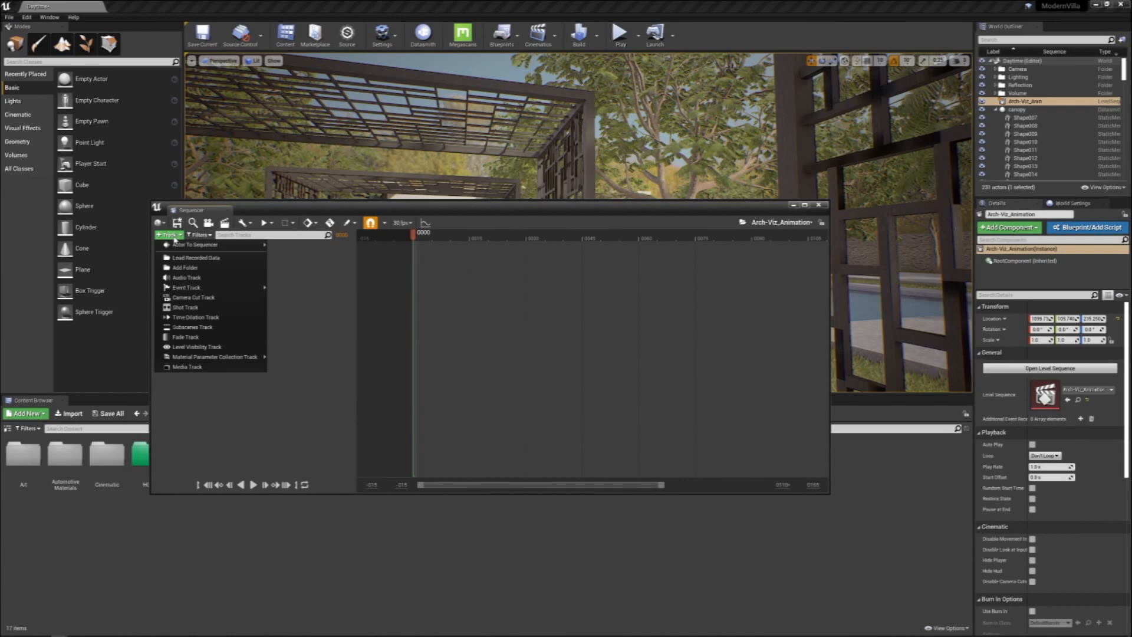
mouse_move(211, 286)
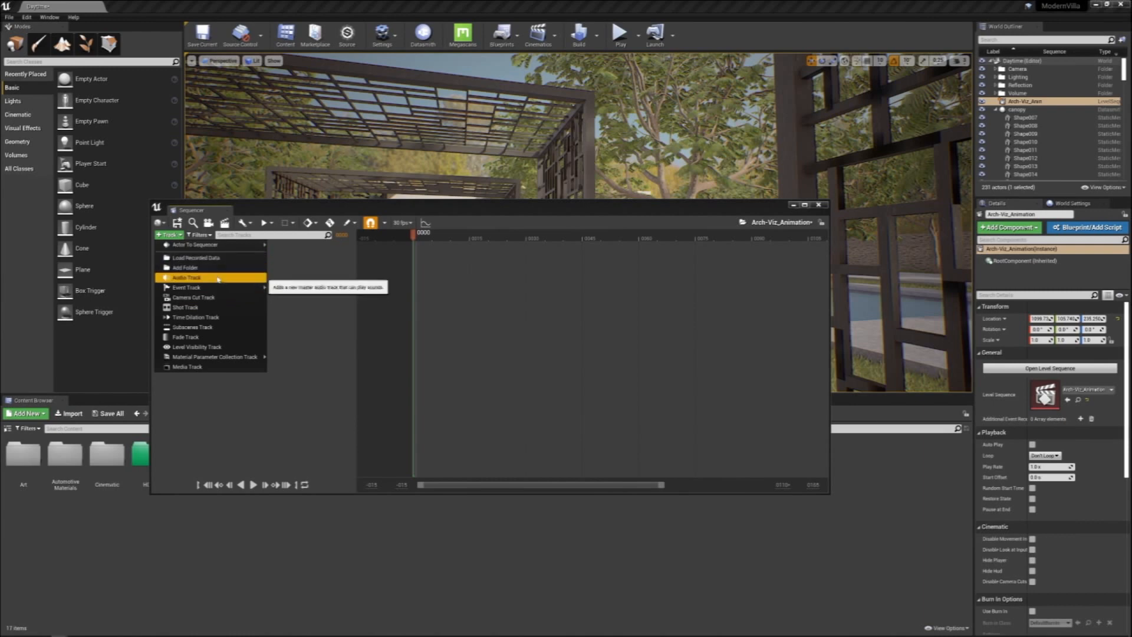
mouse_move(195, 243)
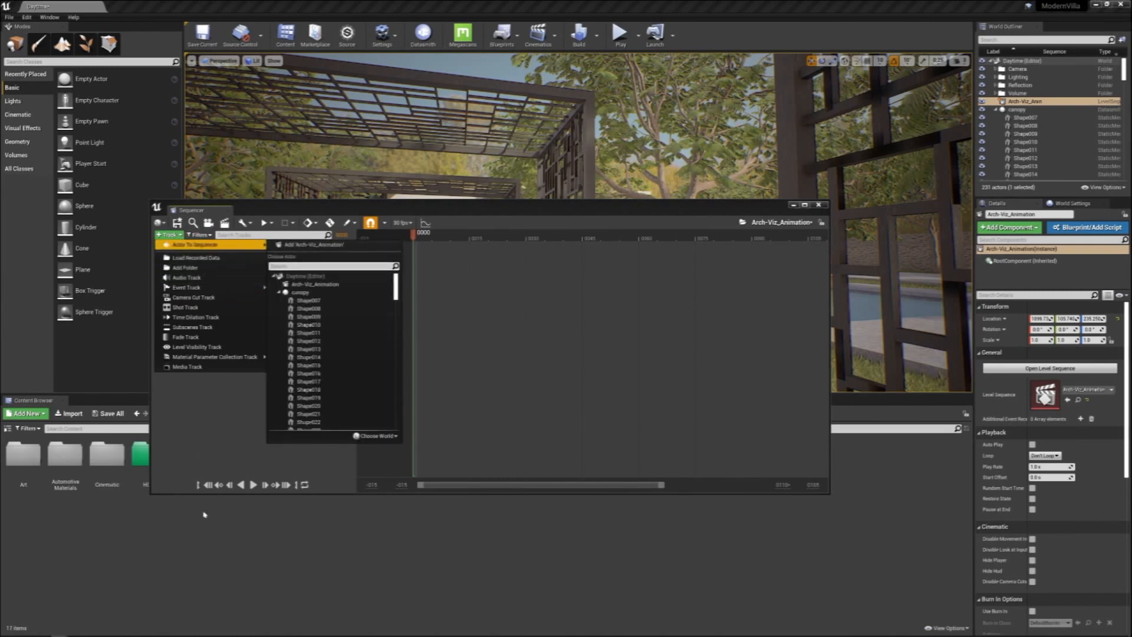
left_click(194, 468)
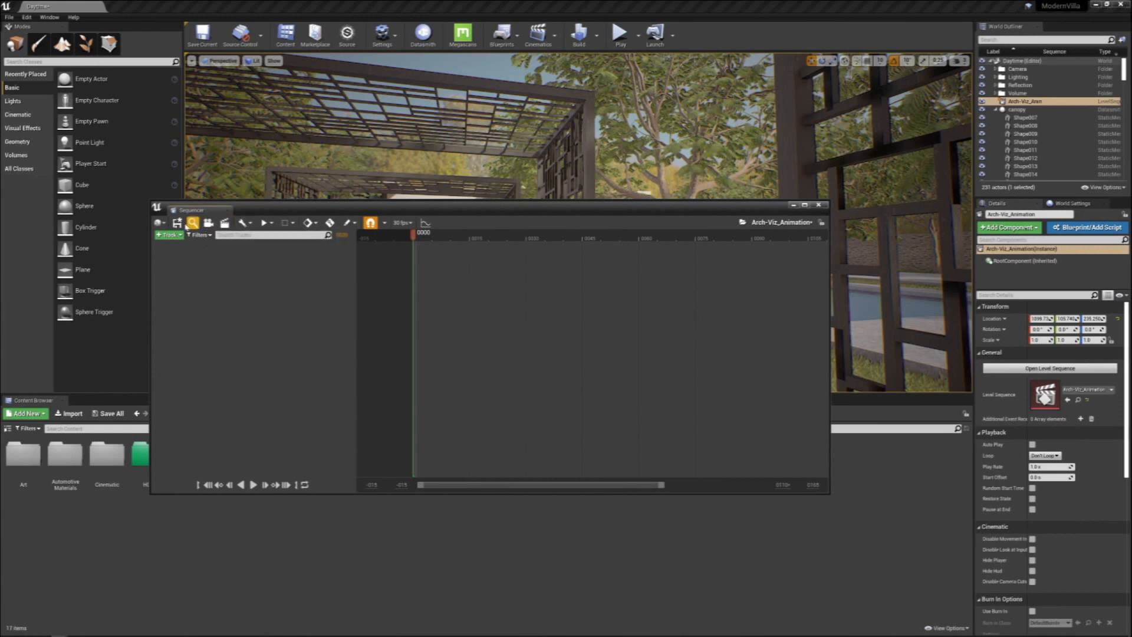
left_click(225, 224)
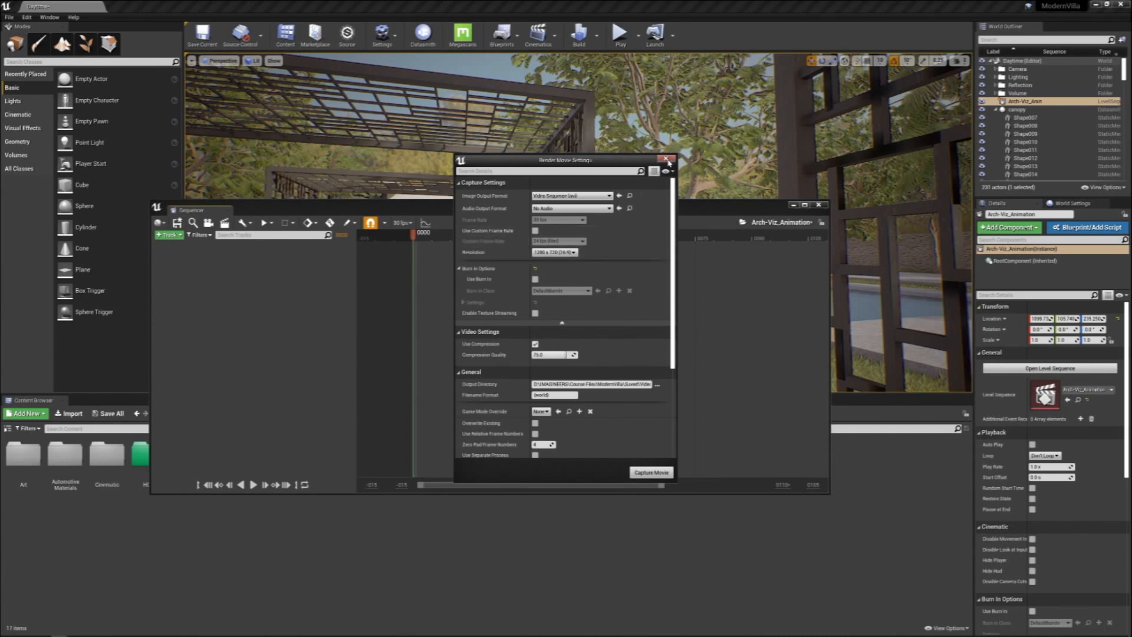
left_click(666, 159)
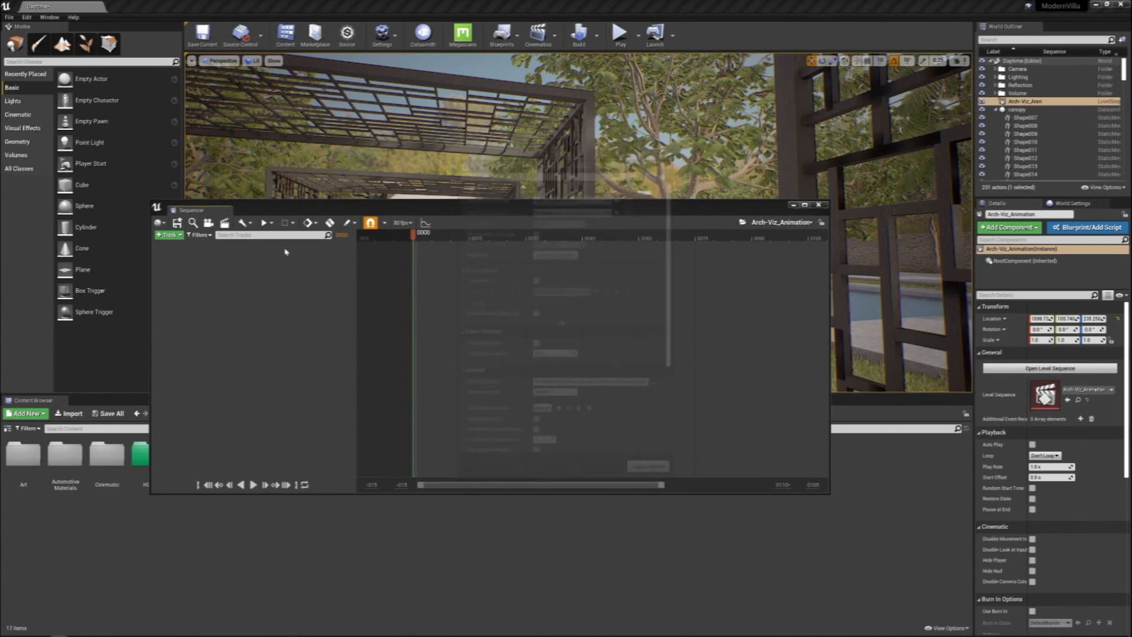
left_click(246, 223)
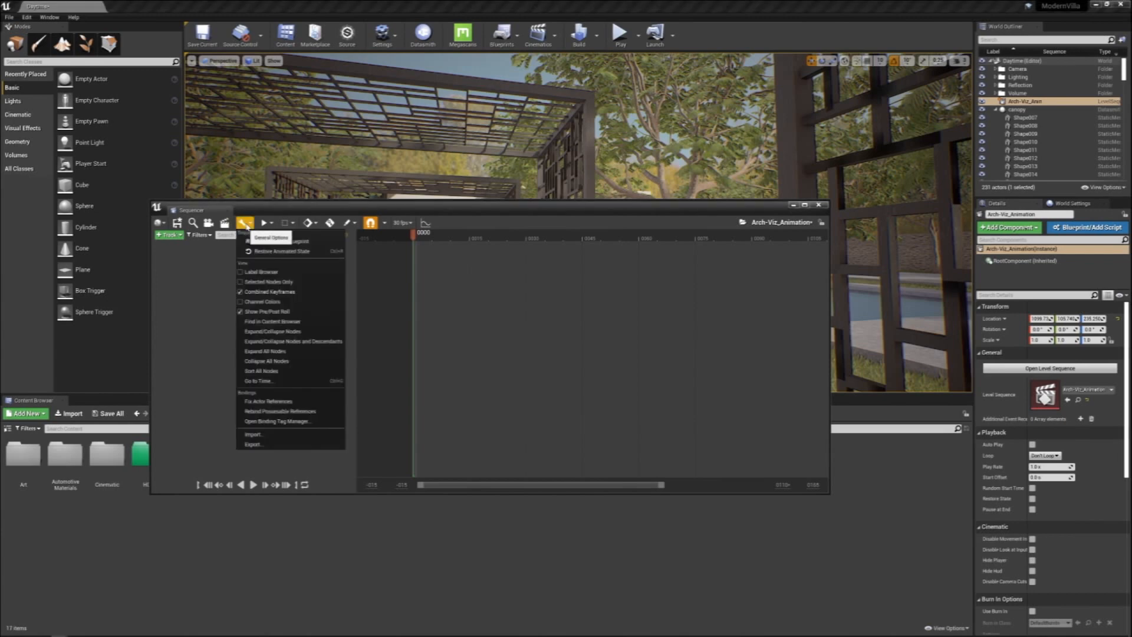
left_click(218, 290)
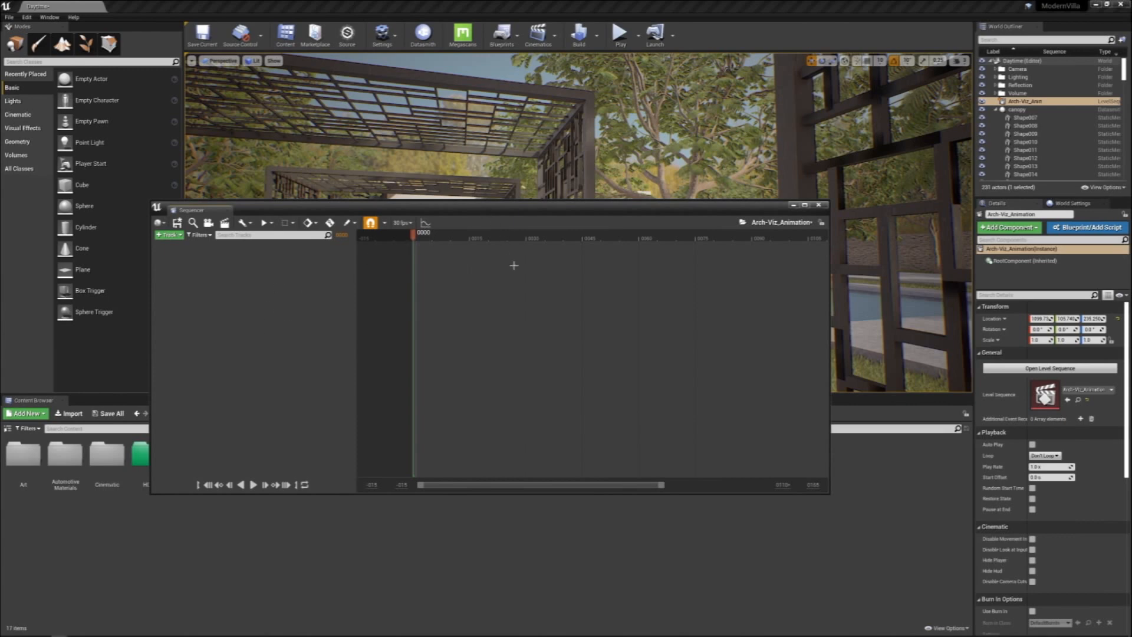
Dock the floating Sequencer window beside the Content Browser below the viewport
left_click(330, 224)
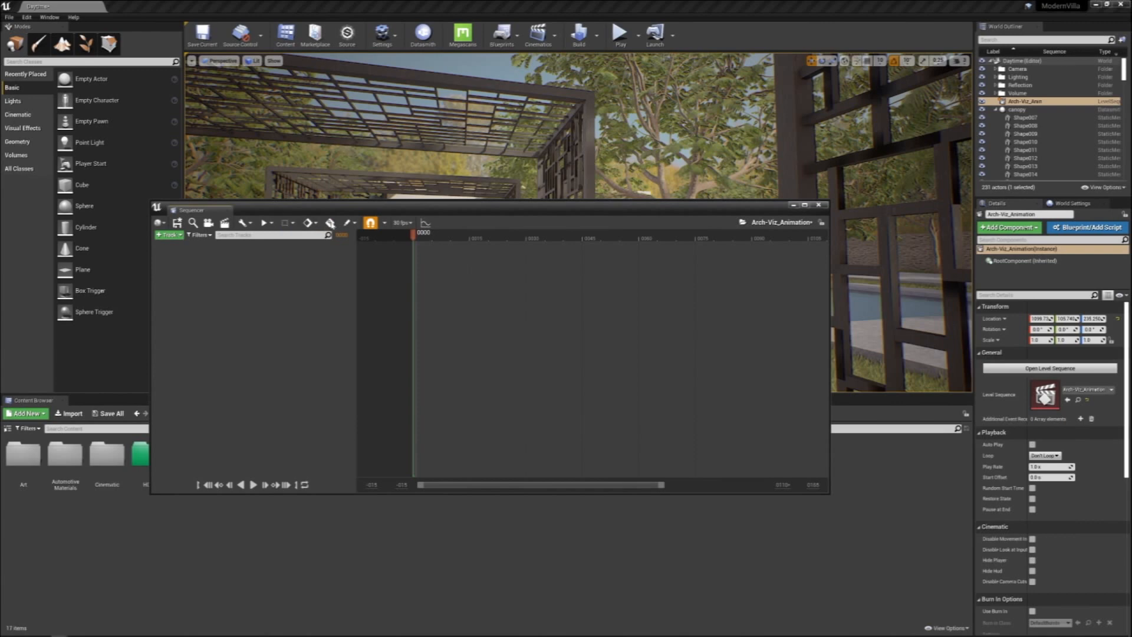
left_click(330, 222)
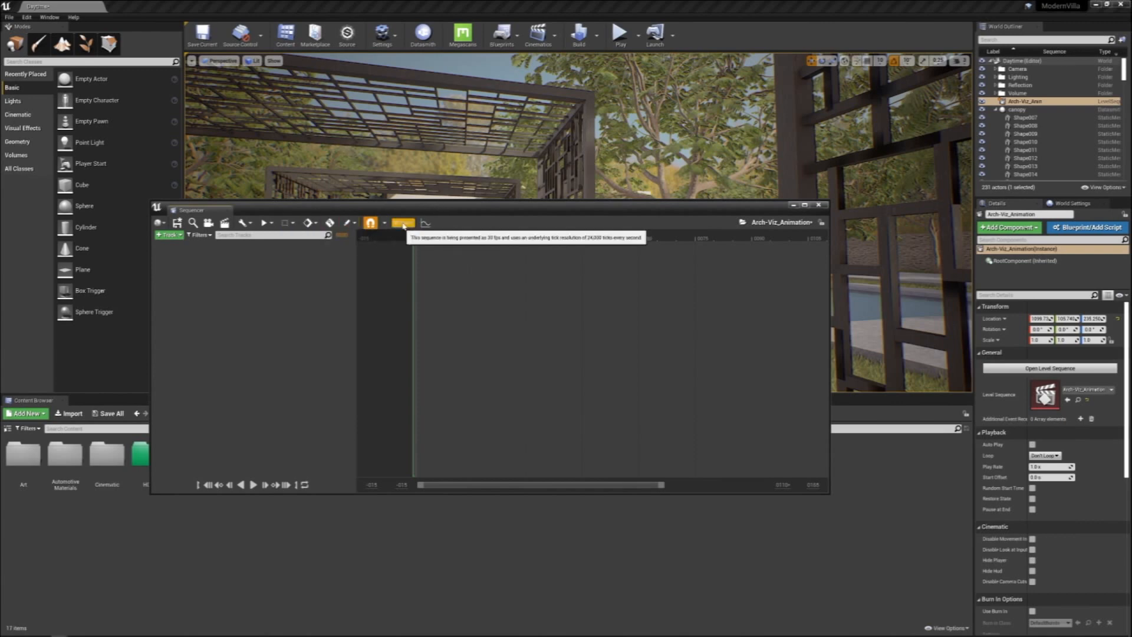
left_click_drag(428, 212, 643, 318)
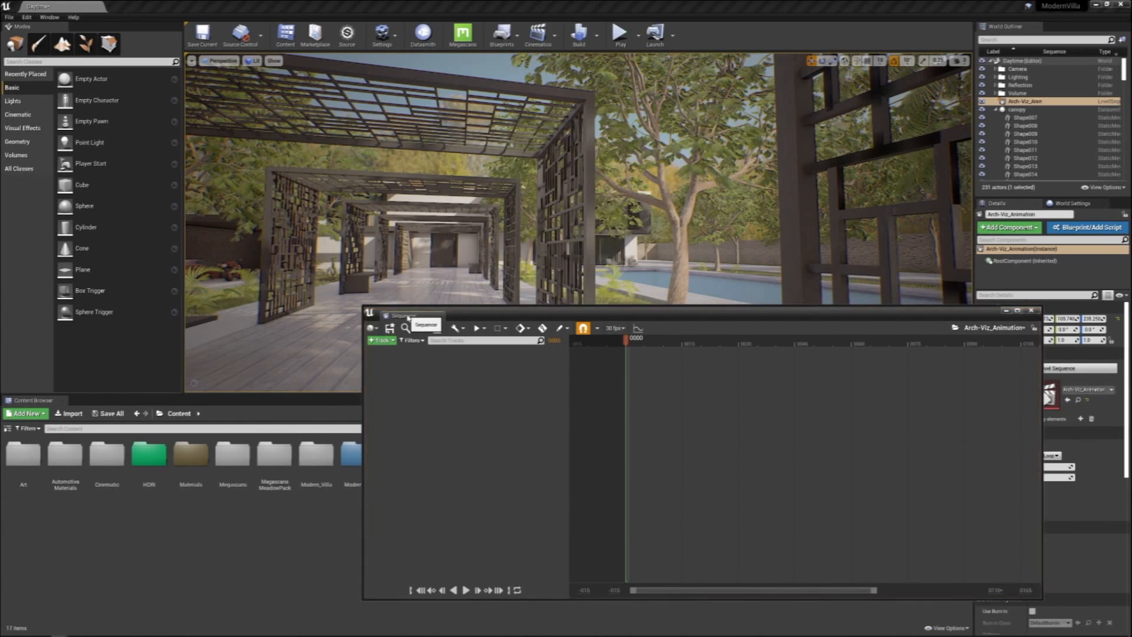
left_click_drag(408, 317, 84, 405)
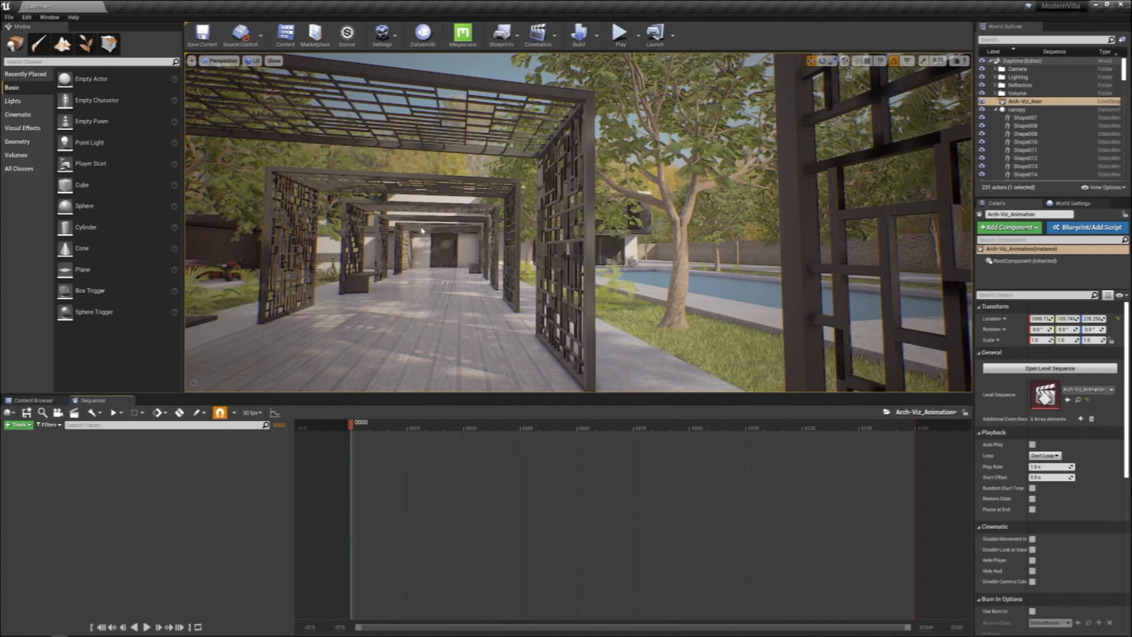
Change the viewport layout to two side-by-side panes
mouse_move(578, 223)
right_mouse_down()
mouse_move(543, 222)
mouse_move(563, 220)
right_mouse_up()
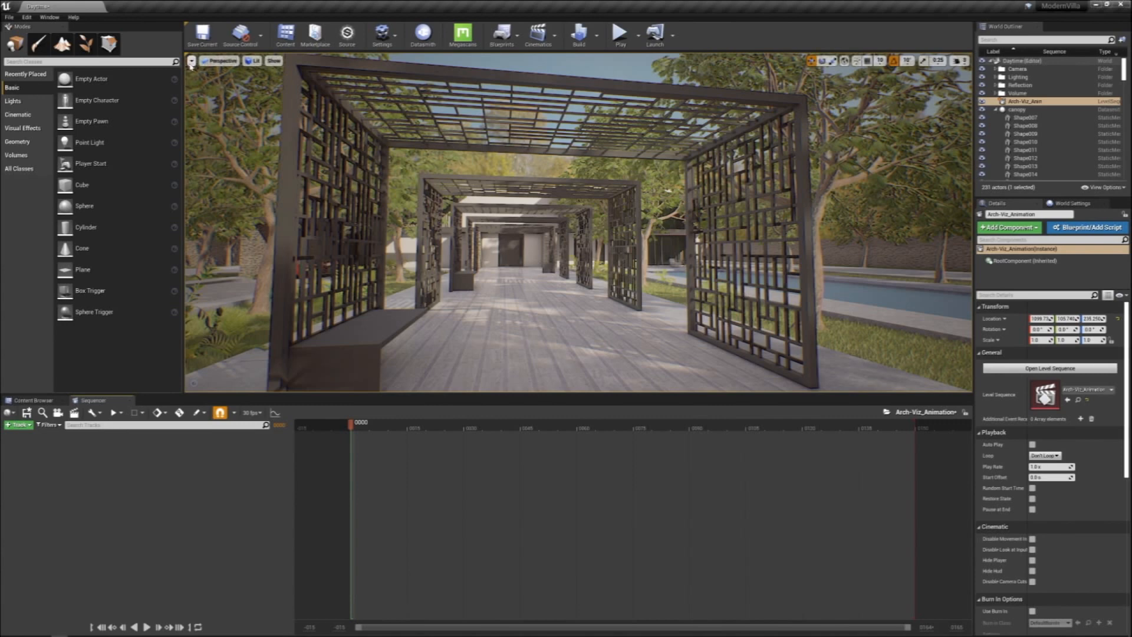
left_click(191, 61)
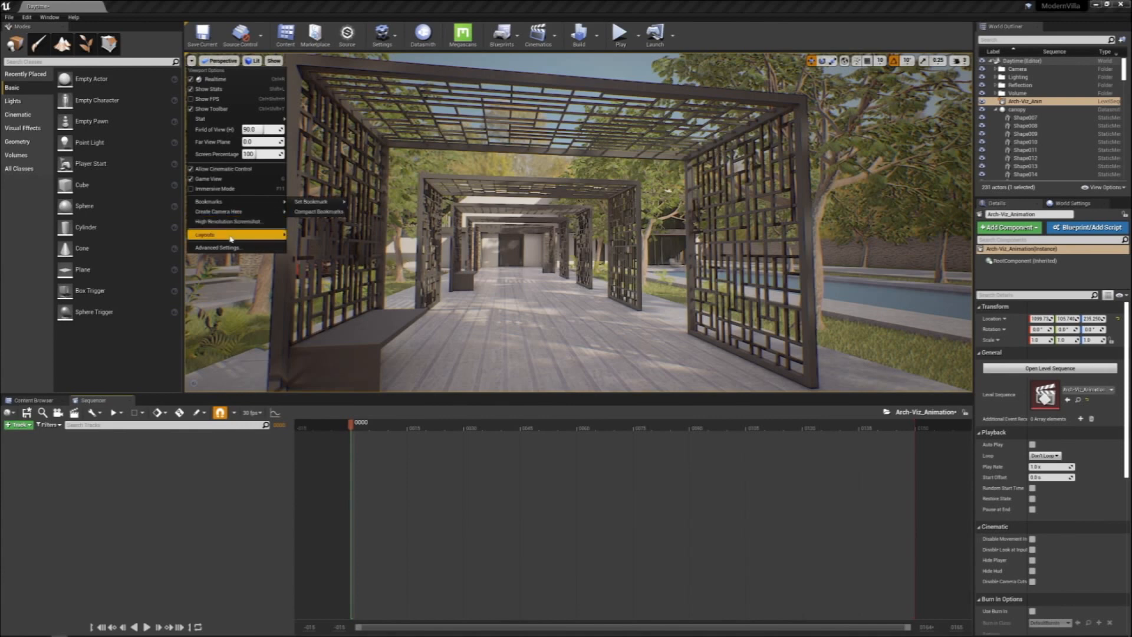
mouse_move(277, 235)
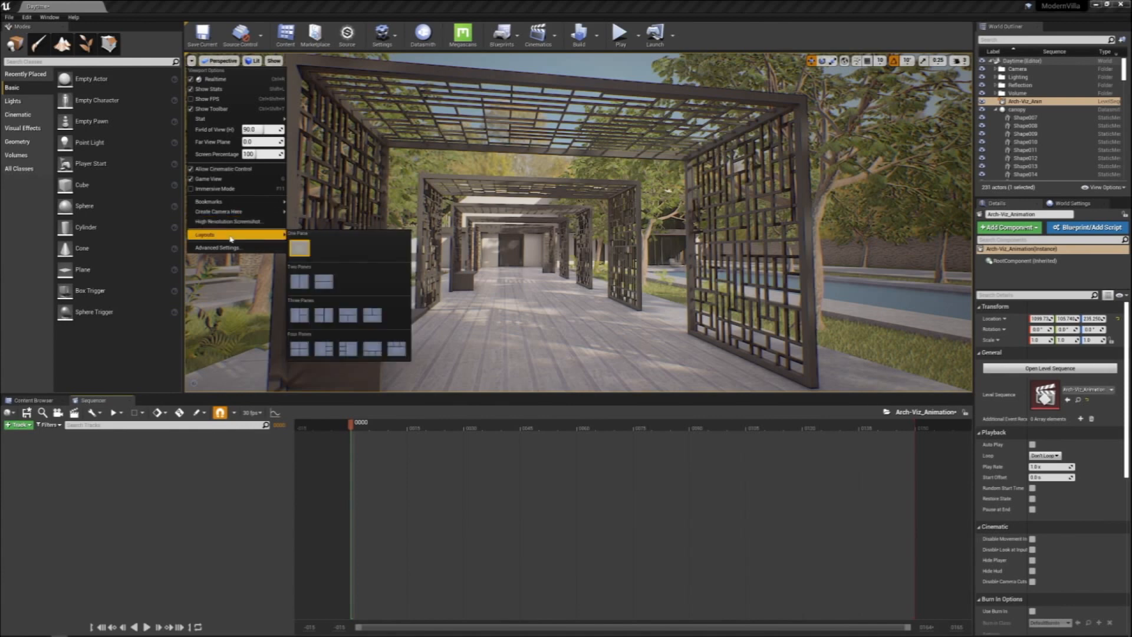
left_click(299, 283)
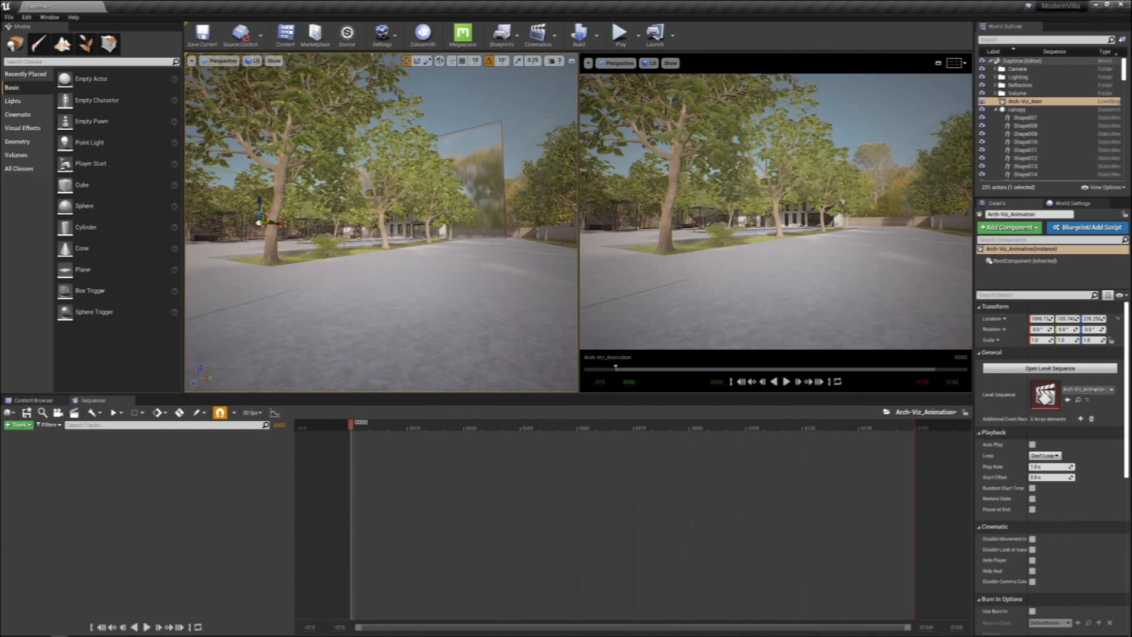
Switch the second viewport pane to Default Viewport and return it to Cinematic Viewport
left_click(624, 65)
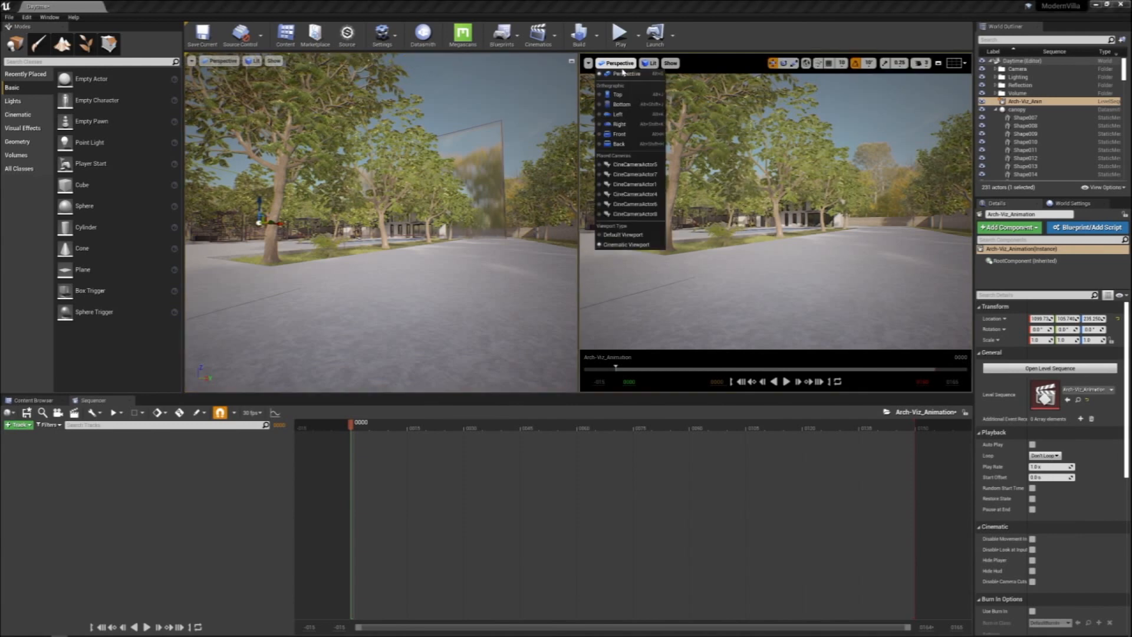
left_click(636, 236)
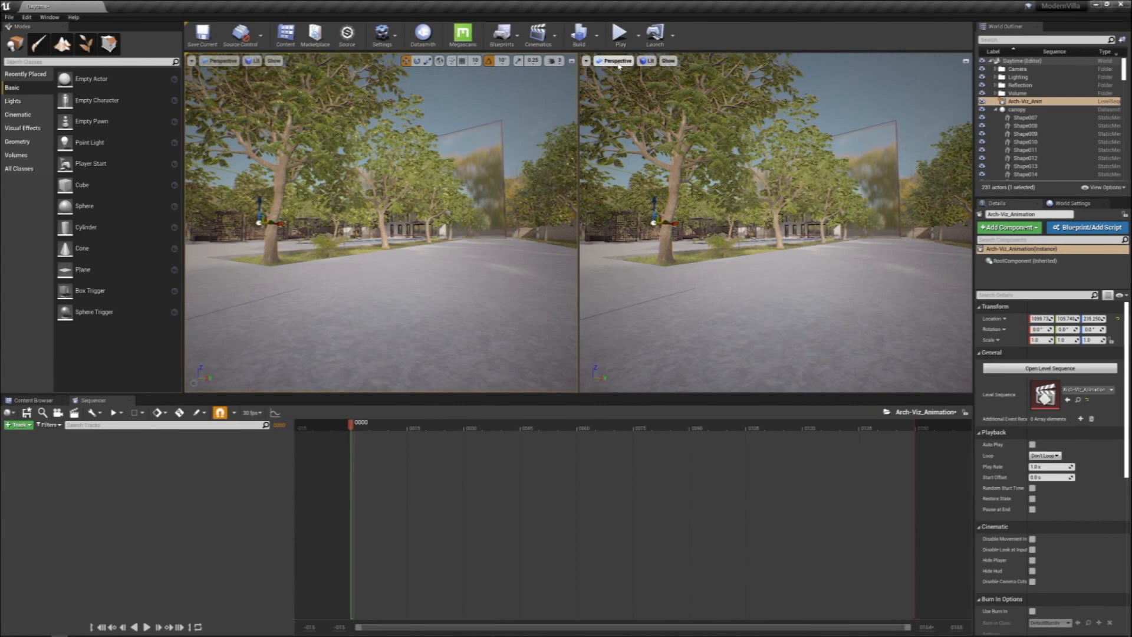
left_click(619, 62)
left_click(623, 236)
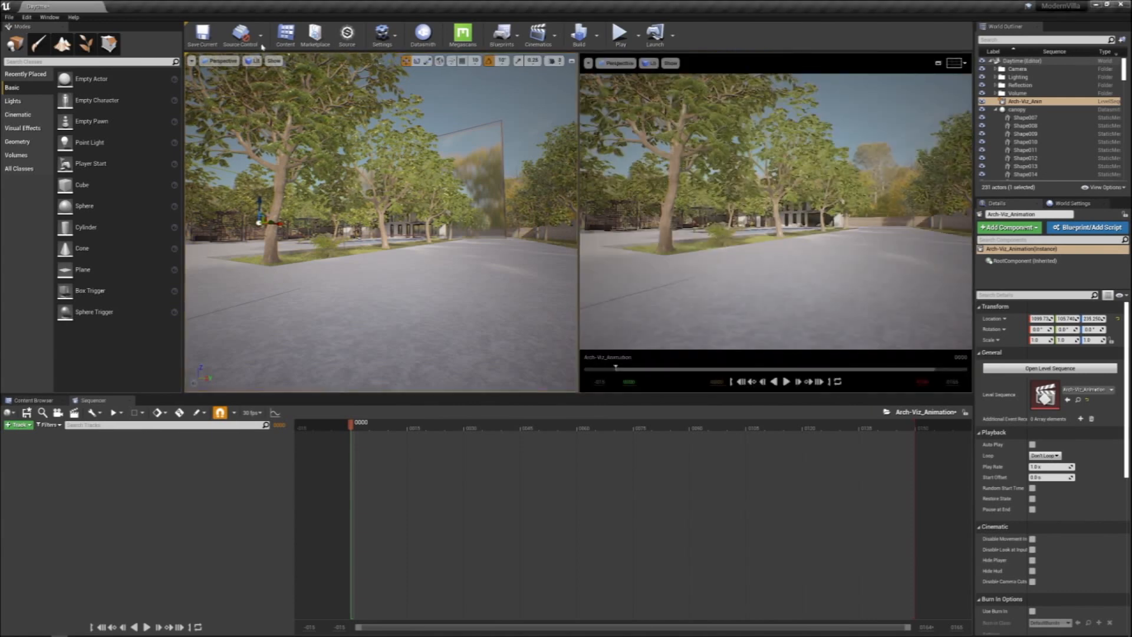
Frame the pool and villa in the non-cinematic perspective pane, toggling Game View on and off
mouse_move(399, 141)
right_mouse_down()
mouse_move(365, 141)
mouse_move(395, 138)
right_mouse_up()
key("w")
key("a")
key("a")
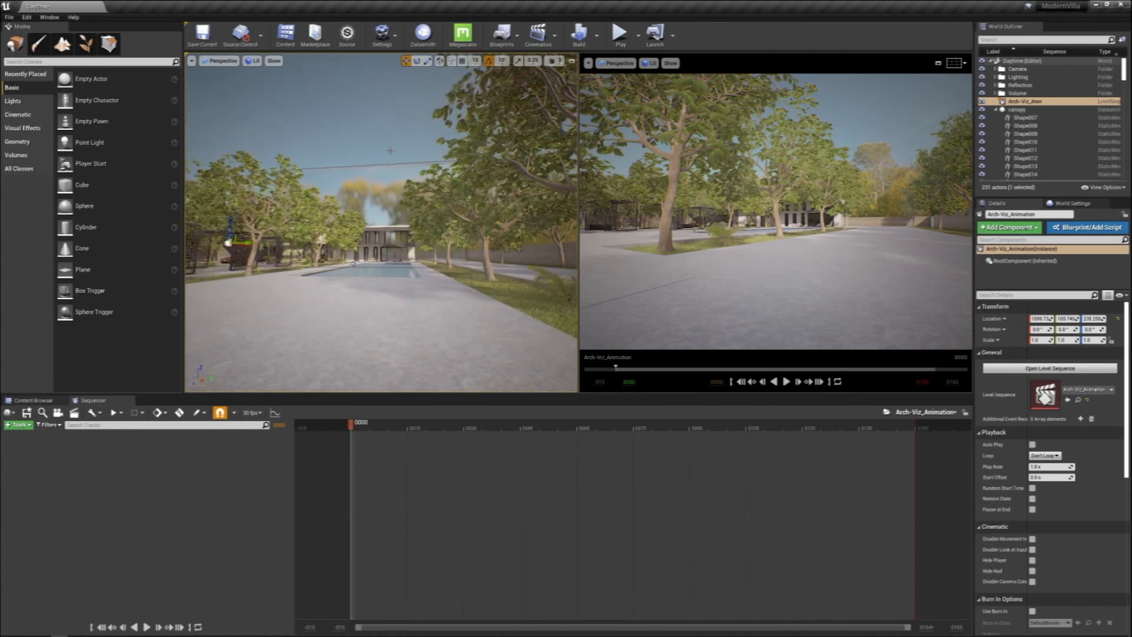
key("g")
key("g")
right_click_drag(395, 138, 386, 138)
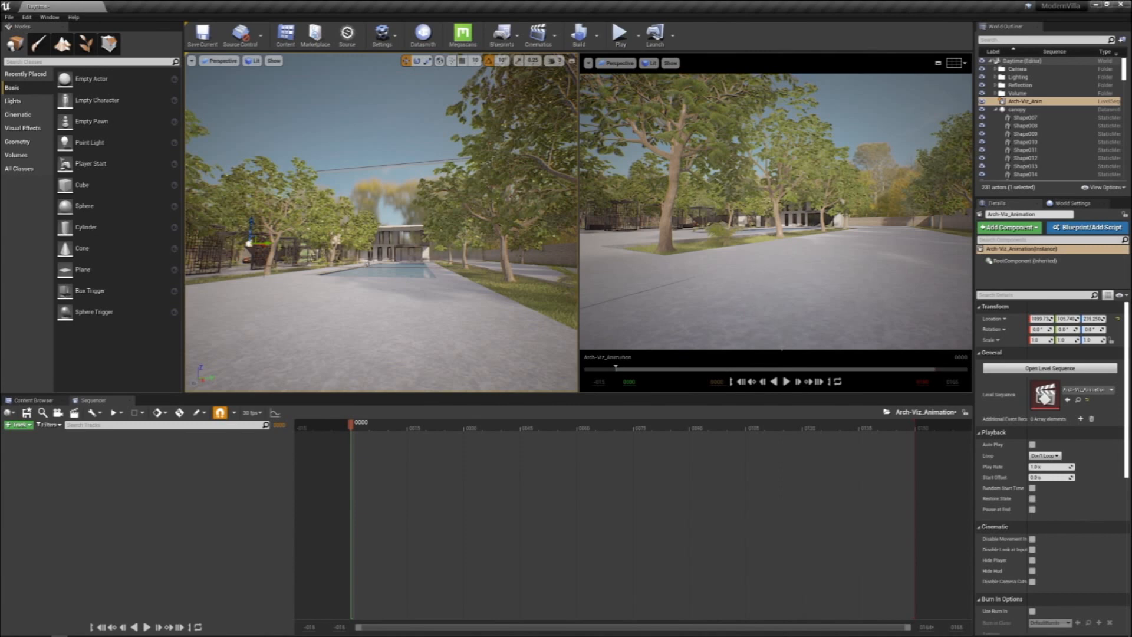
Play the empty sequence with the cinematic viewport's playback controls and pause it
left_click(787, 381)
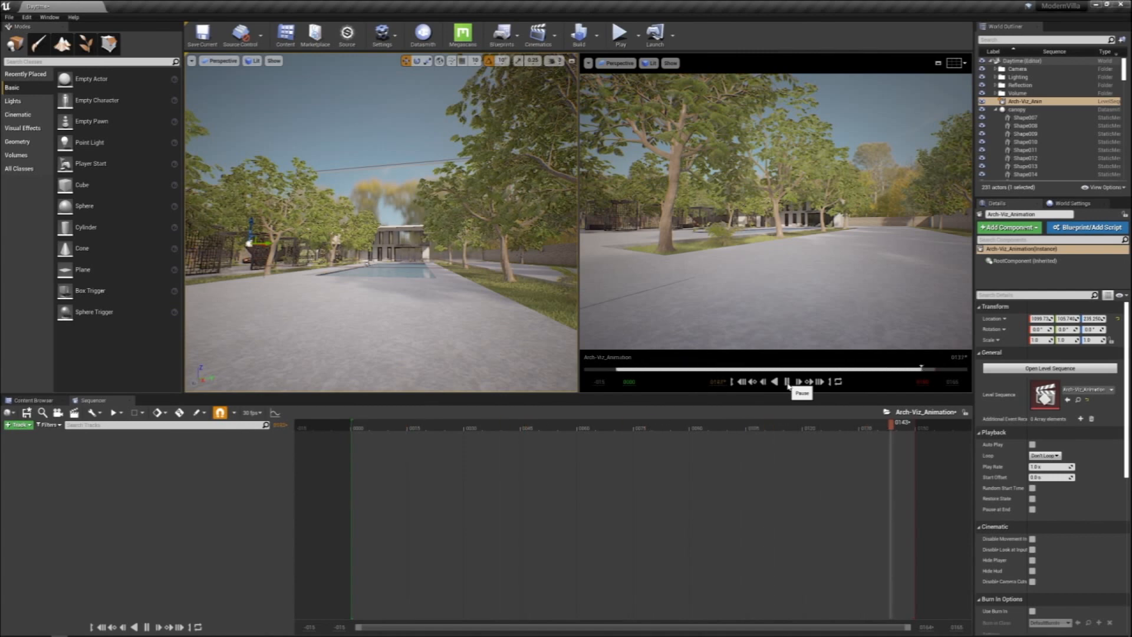
left_click(786, 381)
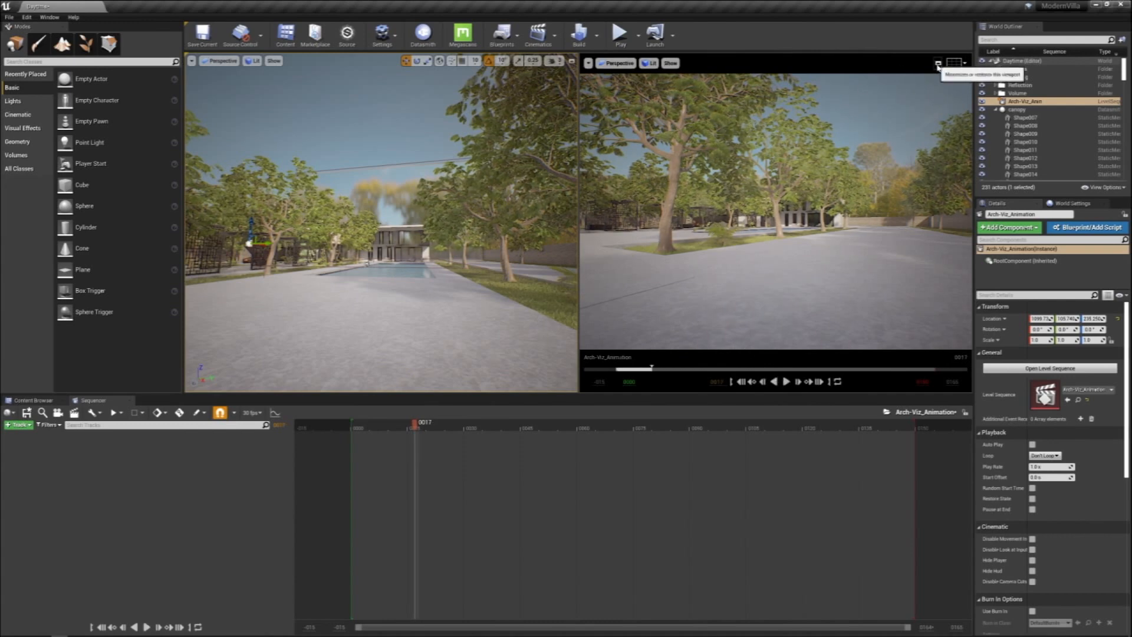
Maximize the cinematic viewport pane and restore the two-pane layout
left_click(938, 65)
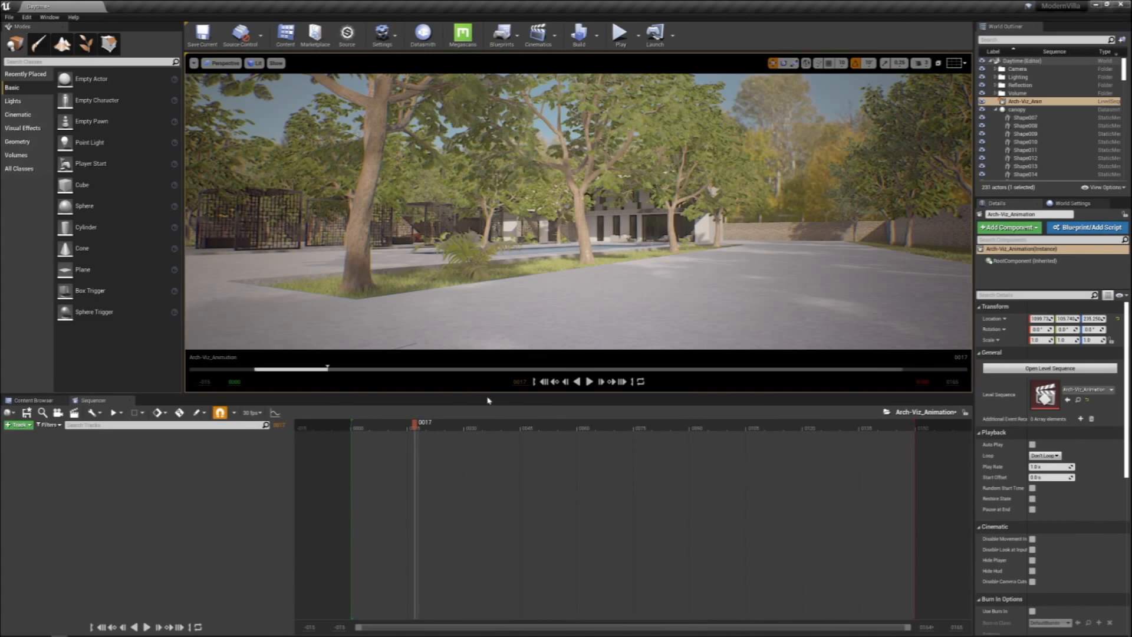
key("super+Down")
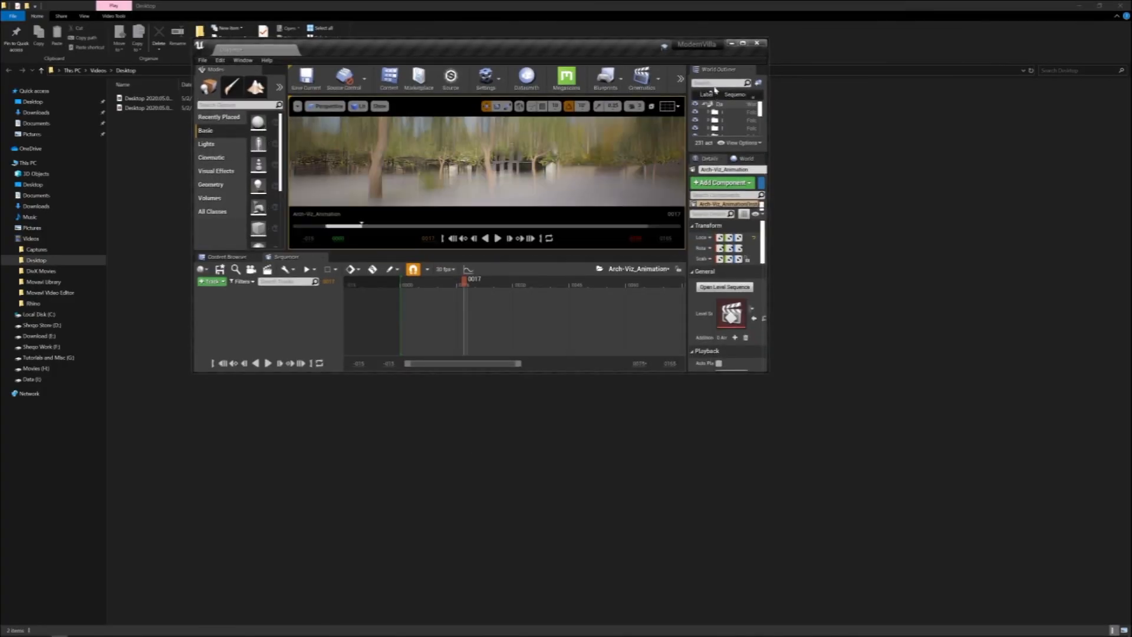
left_click(744, 44)
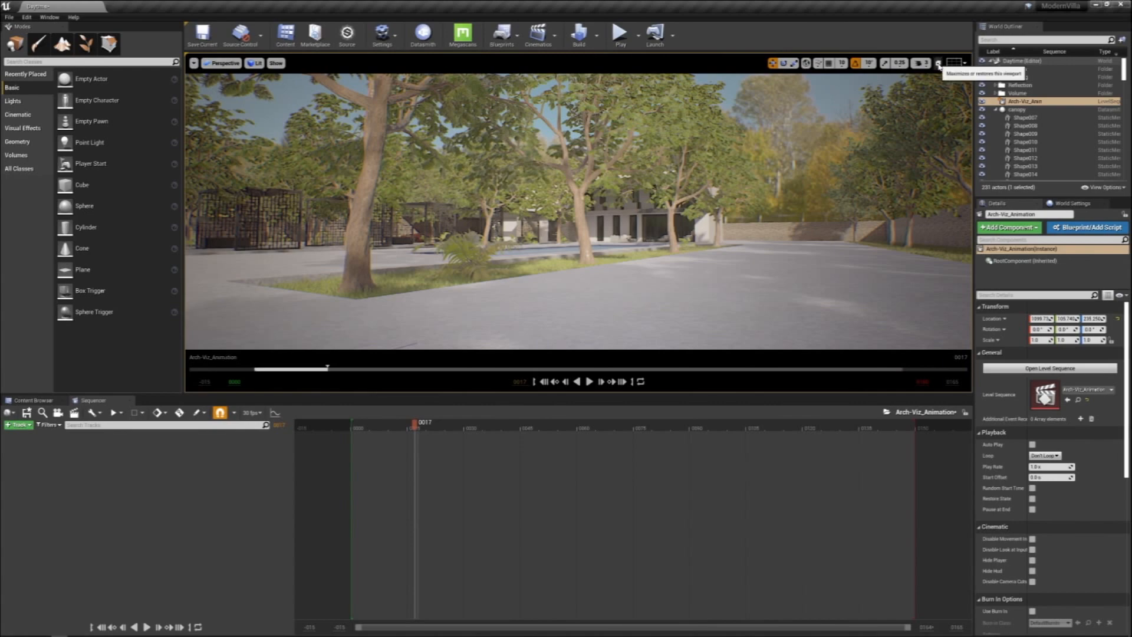
left_click(938, 63)
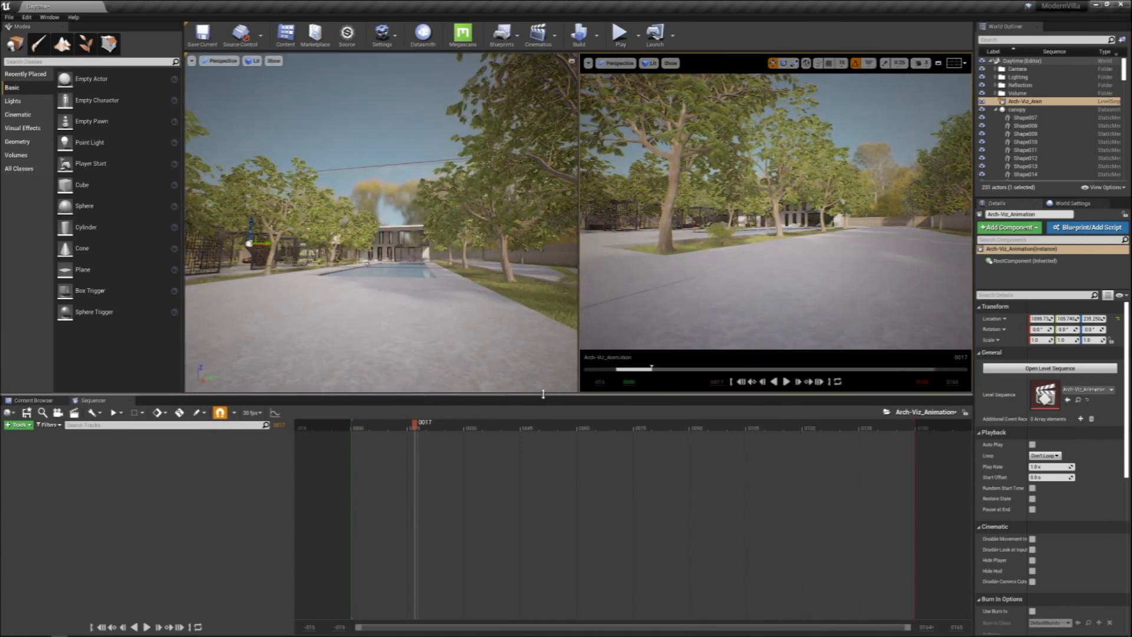
left_click_drag(543, 394, 542, 409)
left_click(803, 17)
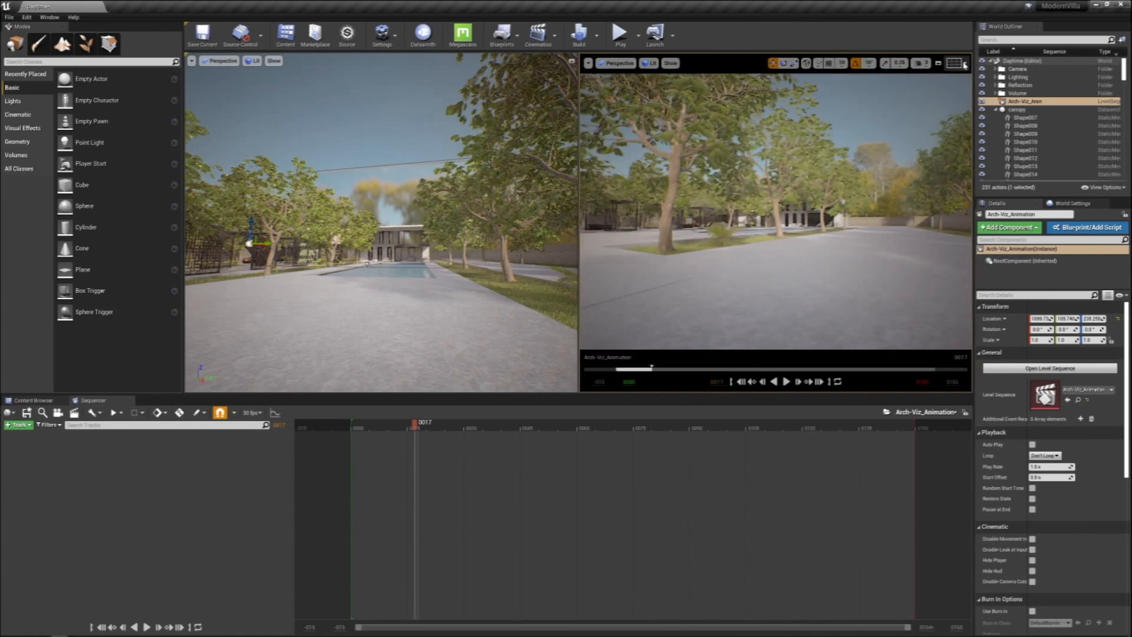
Try out the Action Safe and Title Safe frames in the cinematic viewport and disable both again
left_click(965, 65)
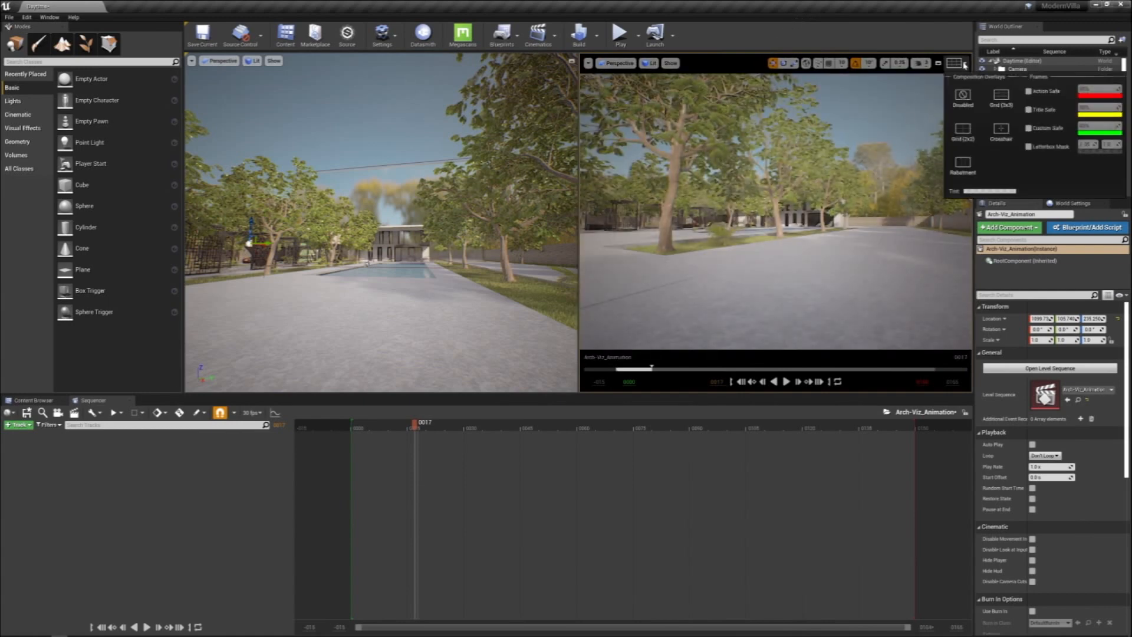
left_click(1029, 91)
left_click(1029, 111)
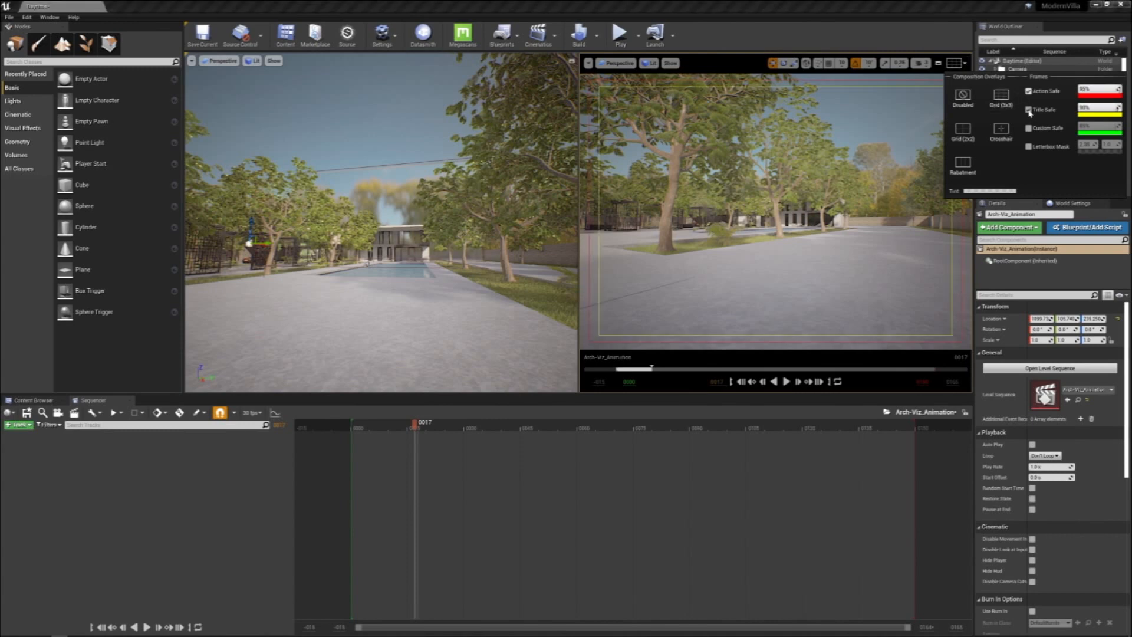
left_click(1029, 111)
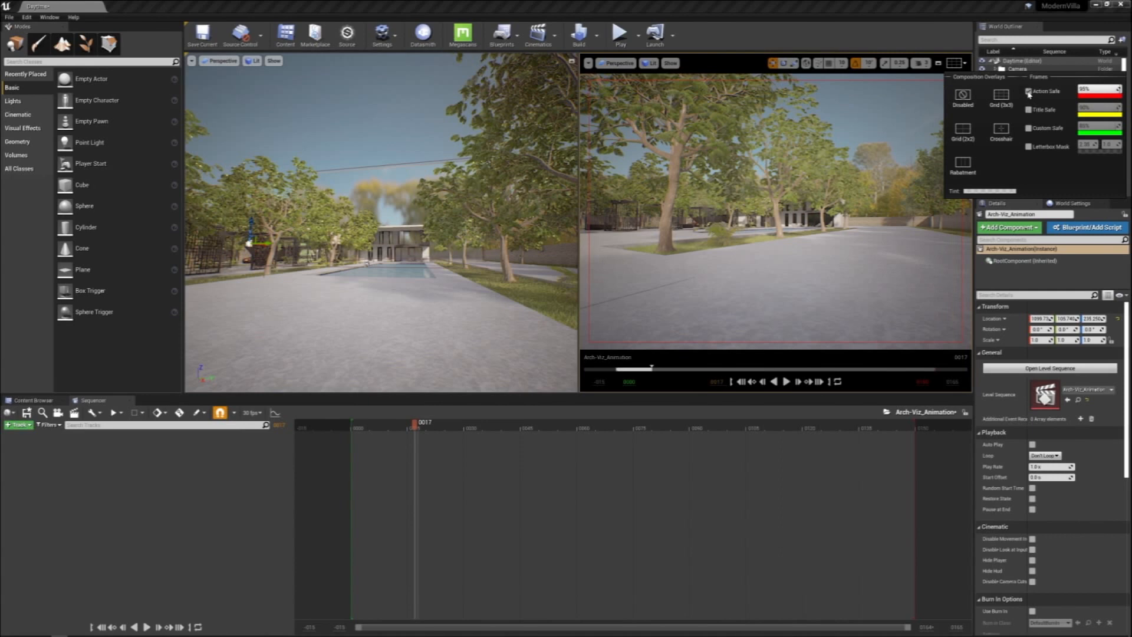
left_click(1029, 92)
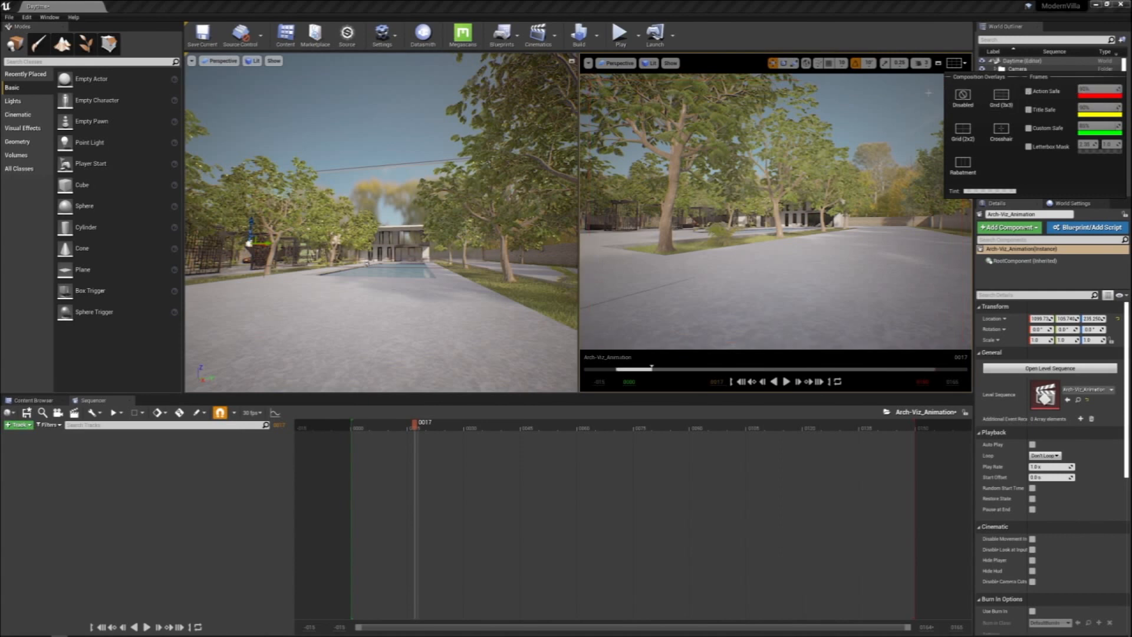
left_click(967, 65)
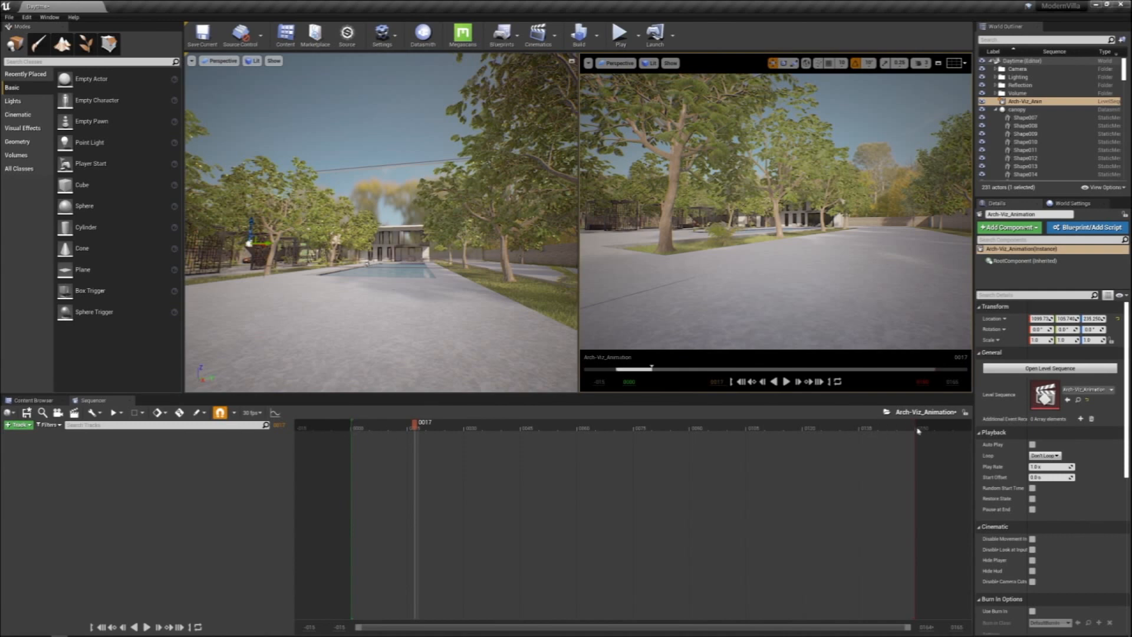
Return the playhead to frame 0 and delete the instanced foliage trees from the scene
left_click(352, 428)
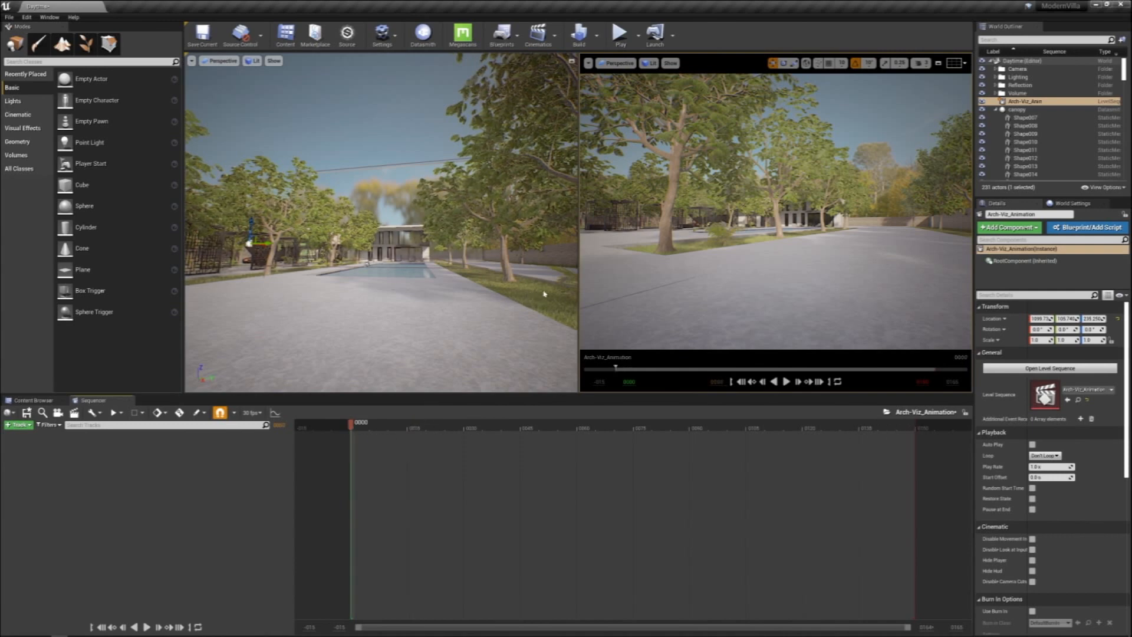
left_click(521, 186)
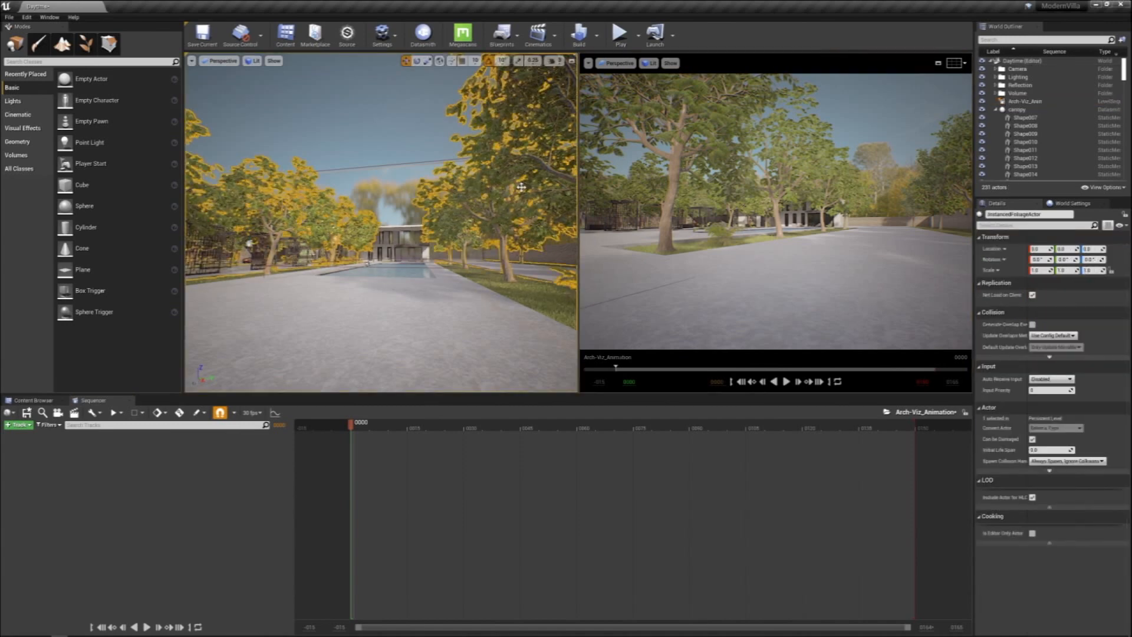
key("Delete")
mouse_move(497, 183)
right_mouse_down()
mouse_move(533, 217)
mouse_move(526, 195)
mouse_move(510, 197)
right_mouse_up()
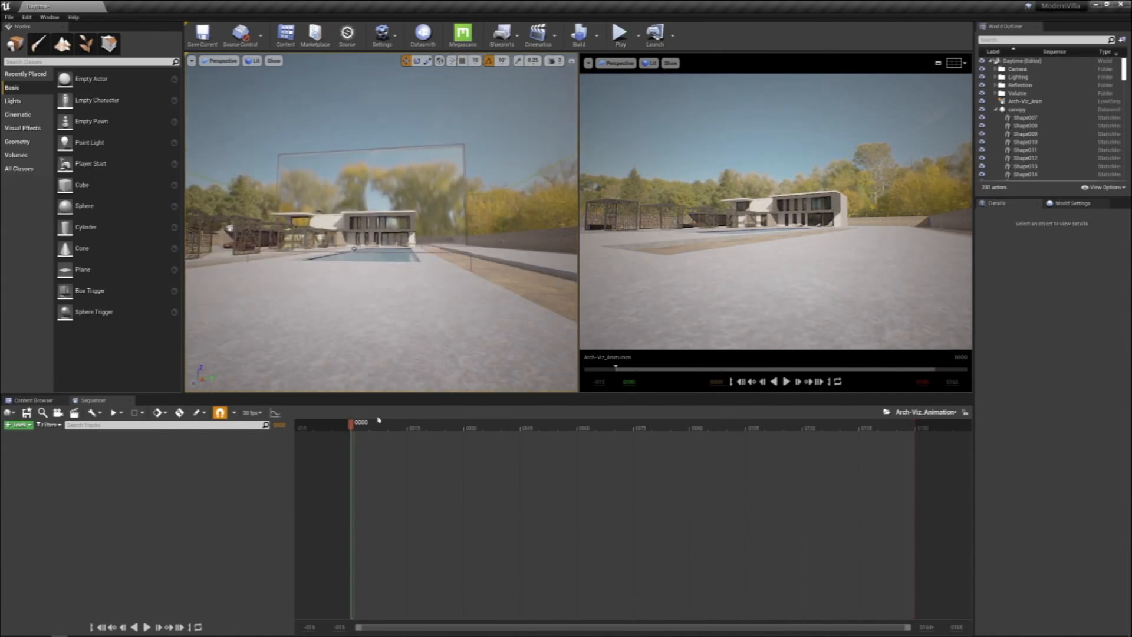
Scrub the playhead through the timeline as far as frame 52, inspect it at different scales, and return the playhead to the start
left_click_drag(352, 431, 387, 431)
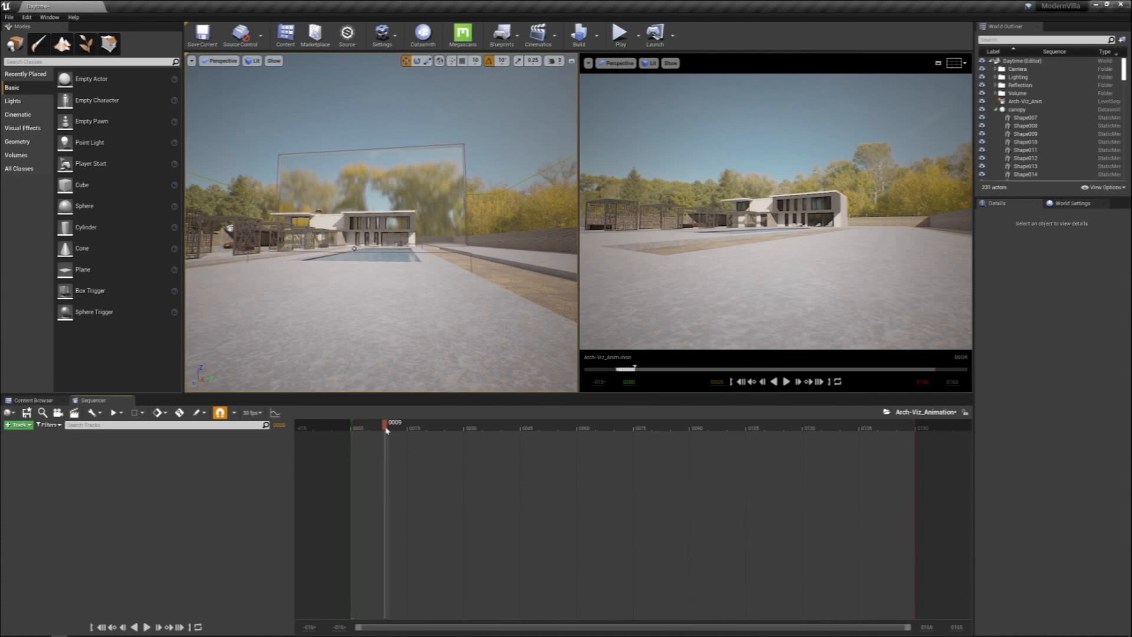
left_click_drag(386, 429, 549, 435)
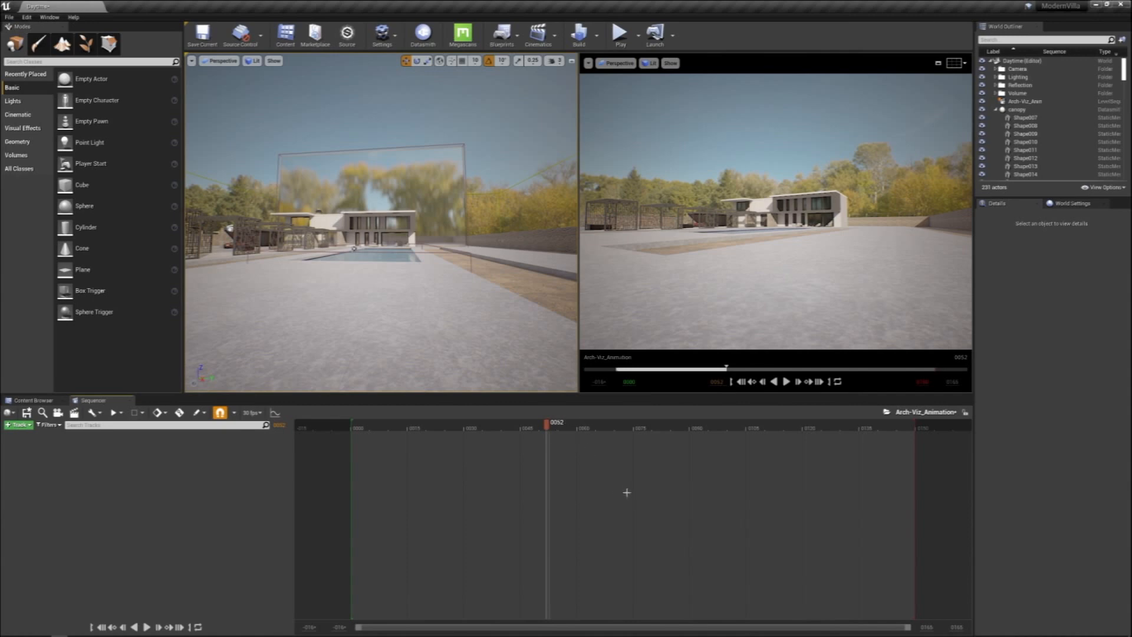
scroll(630, 496, "up", 4, "ctrl")
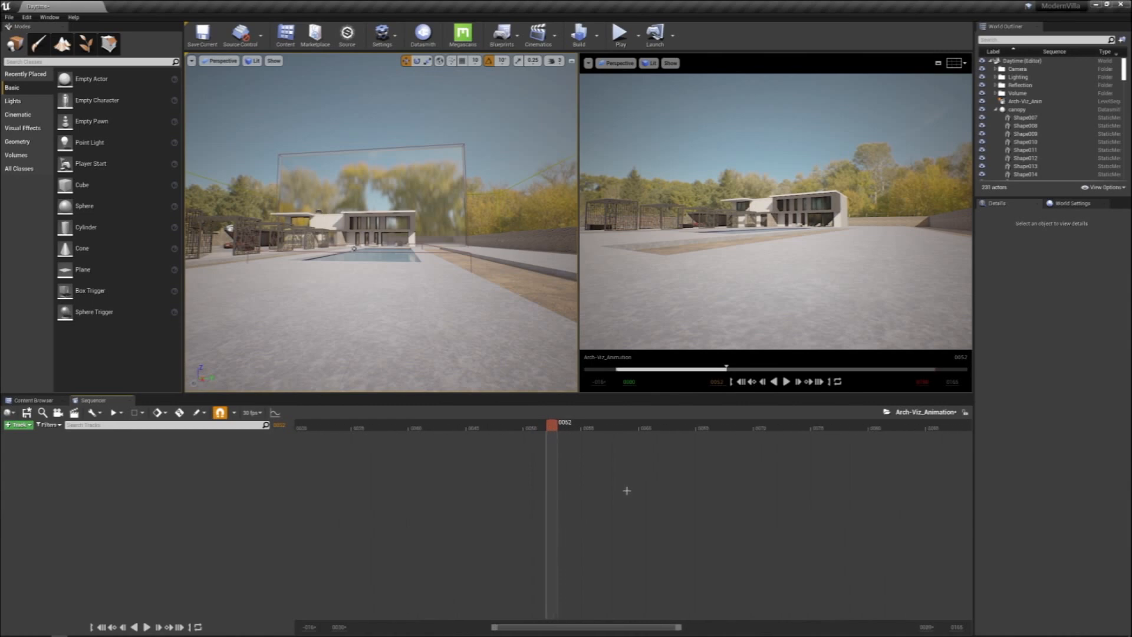
scroll(626, 490, "up", 1, "ctrl")
scroll(625, 486, "down", 5, "ctrl")
scroll(625, 484, "up", 3, "ctrl")
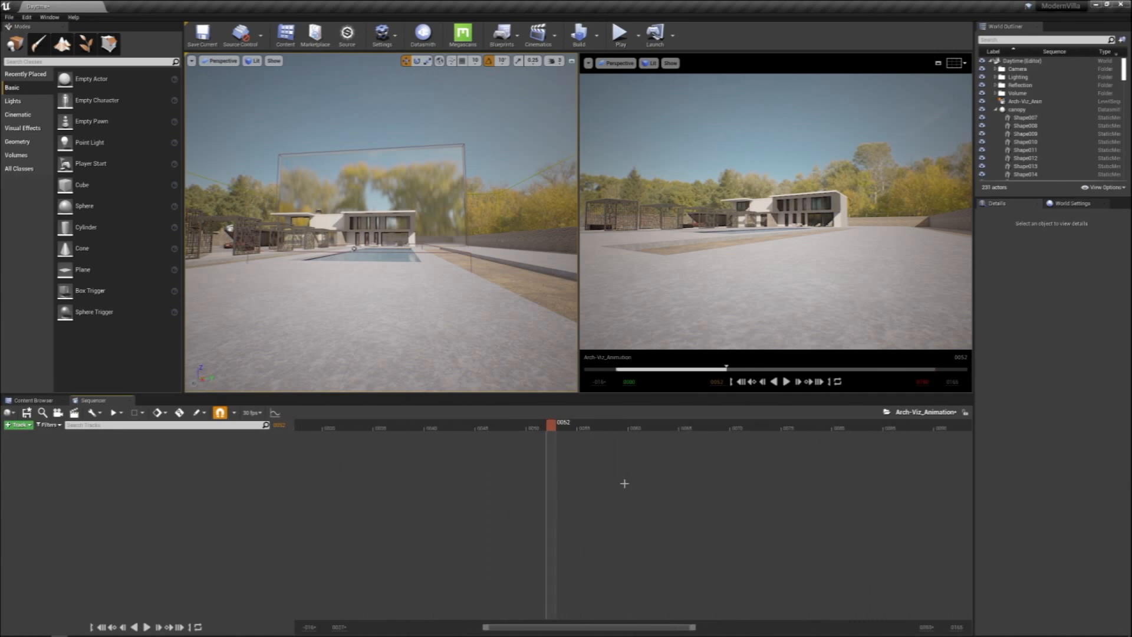
scroll(625, 483, "down", 4, "ctrl")
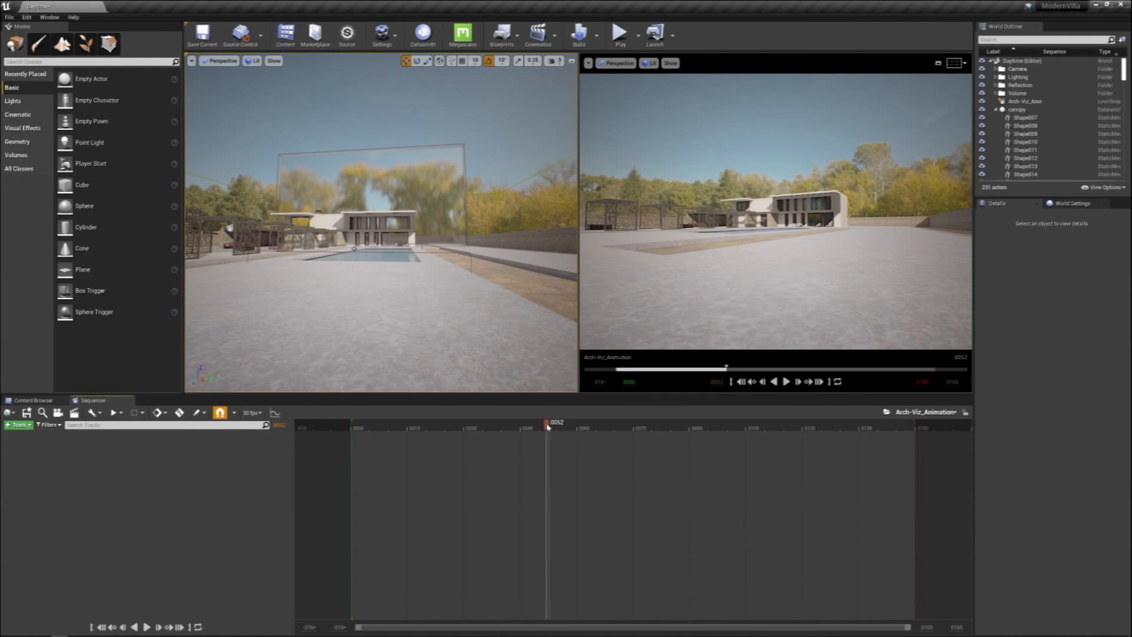
left_click_drag(548, 427, 485, 431)
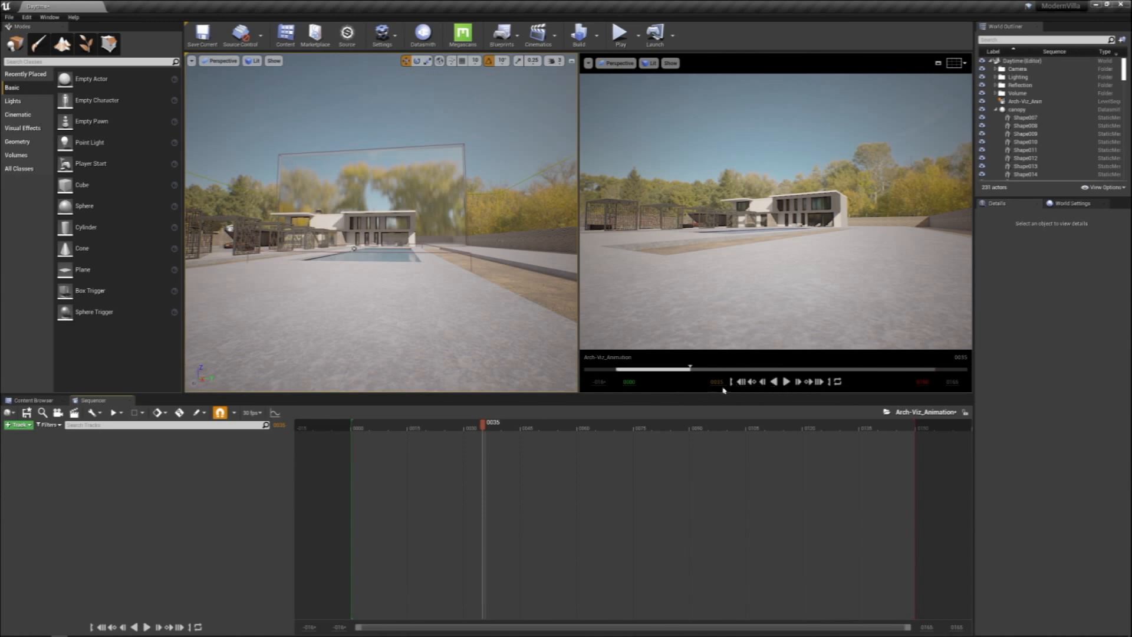
left_click(742, 382)
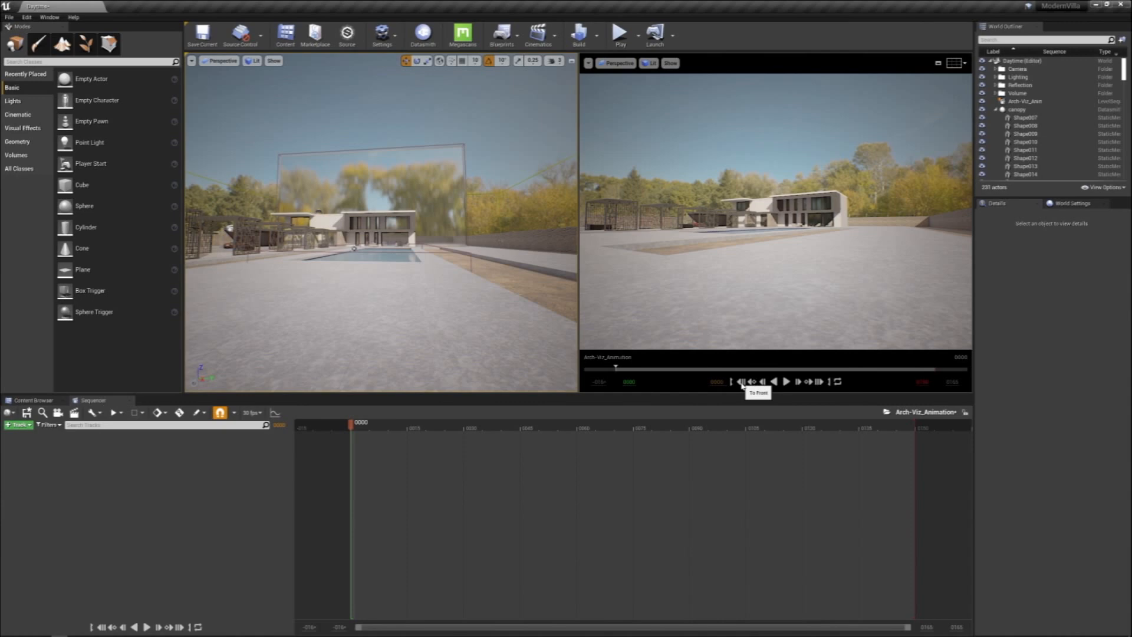
Try the sequence's playback end at frame 113 and at frame 138, and move the playhead back to frame 79
left_click(819, 382)
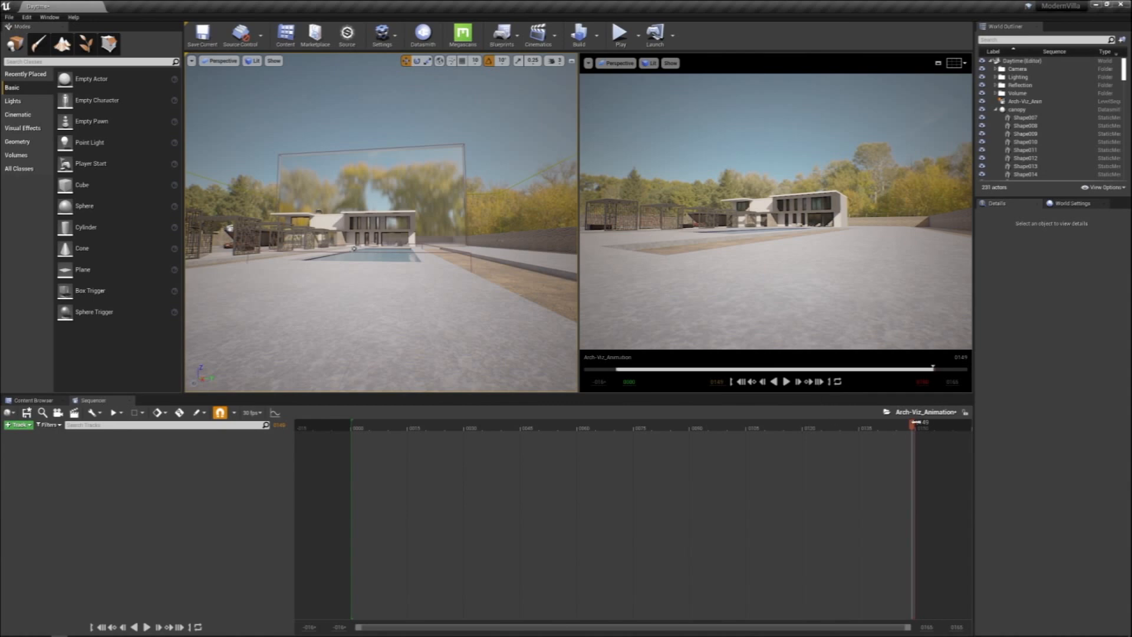
left_click_drag(888, 426, 779, 428)
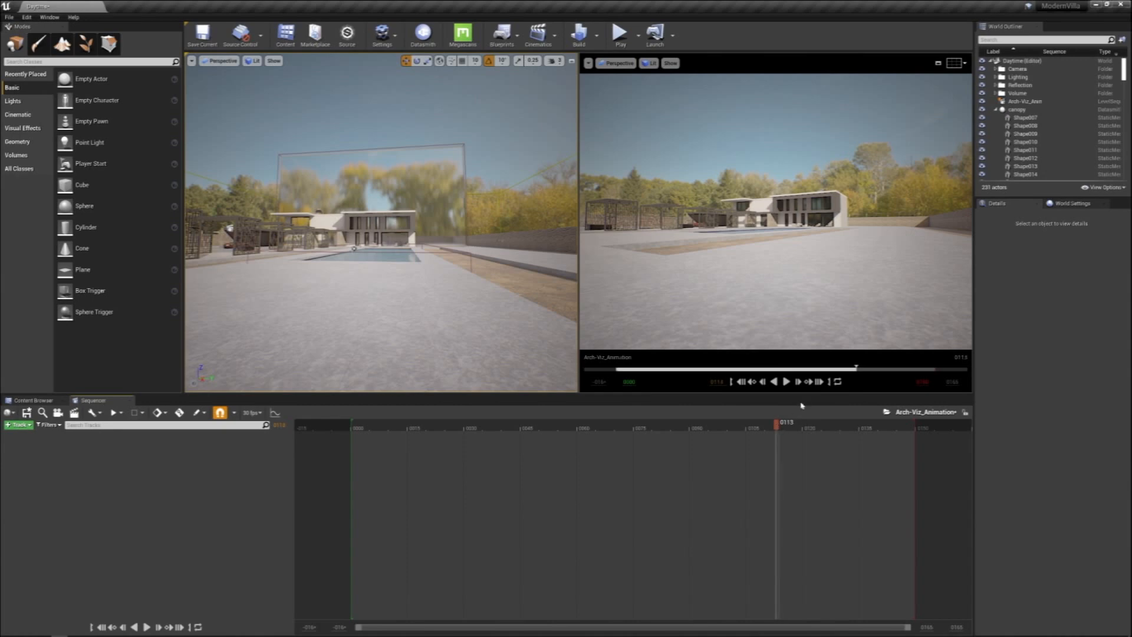
left_click(830, 383)
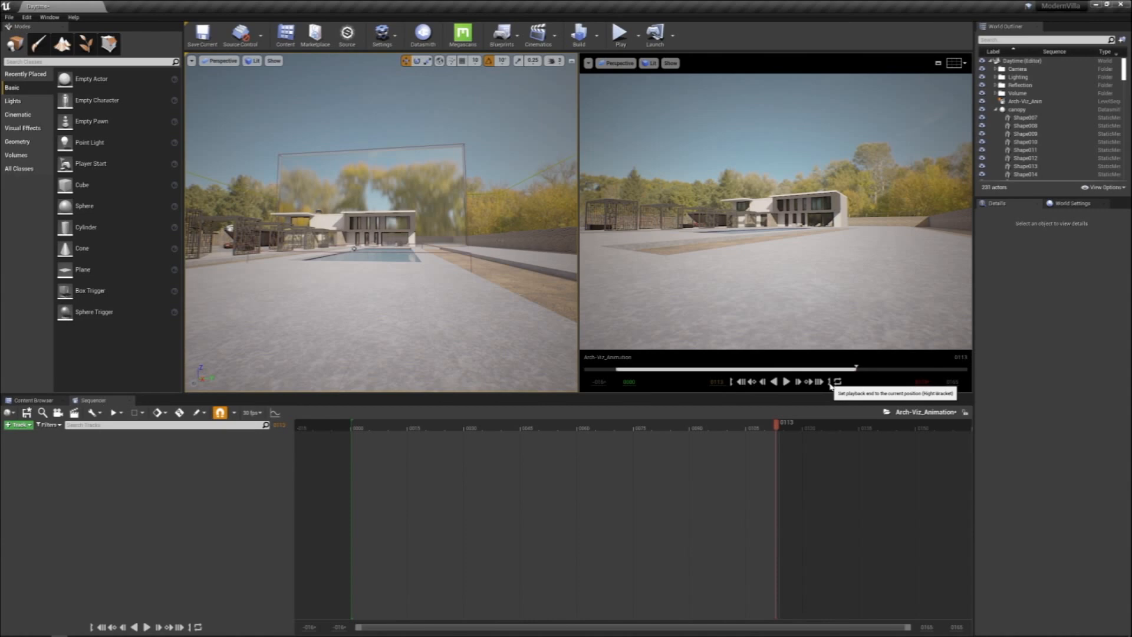
left_click_drag(778, 426, 873, 433)
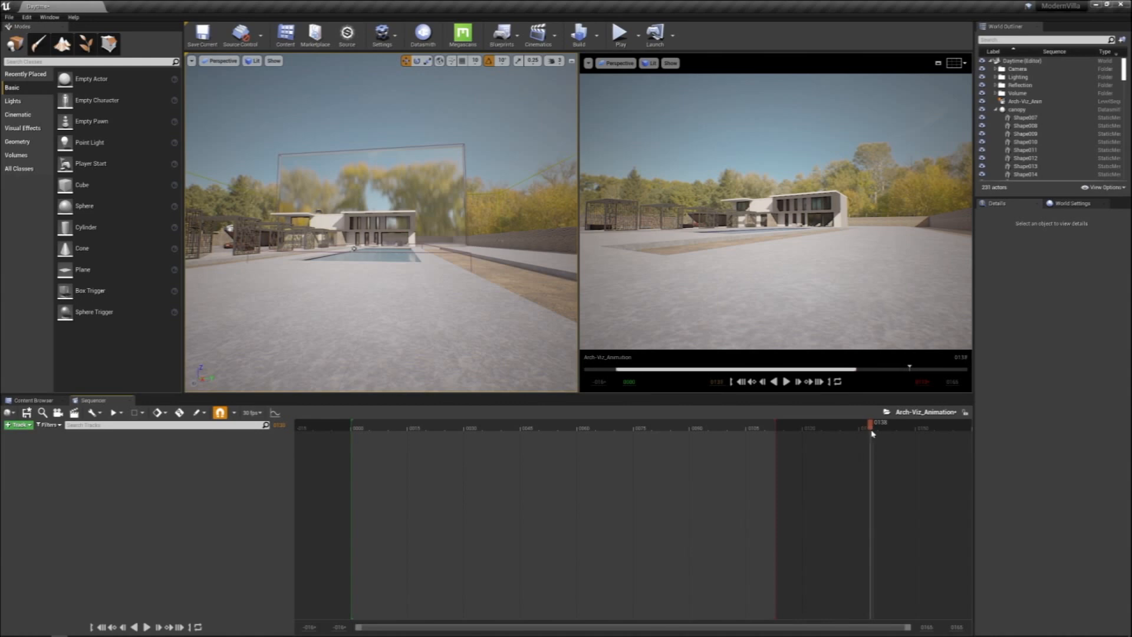
left_click(830, 382)
left_click_drag(872, 430, 651, 433)
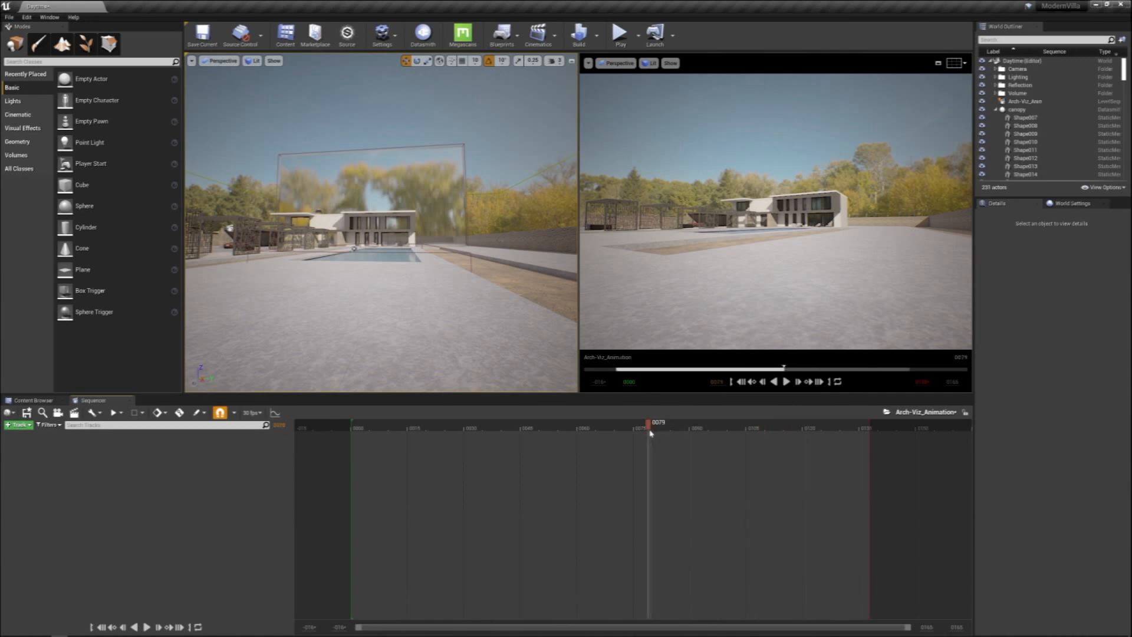
Extend the timeline's visible range to frame 300, move the playhead to frame 300, and set the playback end there
left_click(929, 627)
type("300")
key("Return")
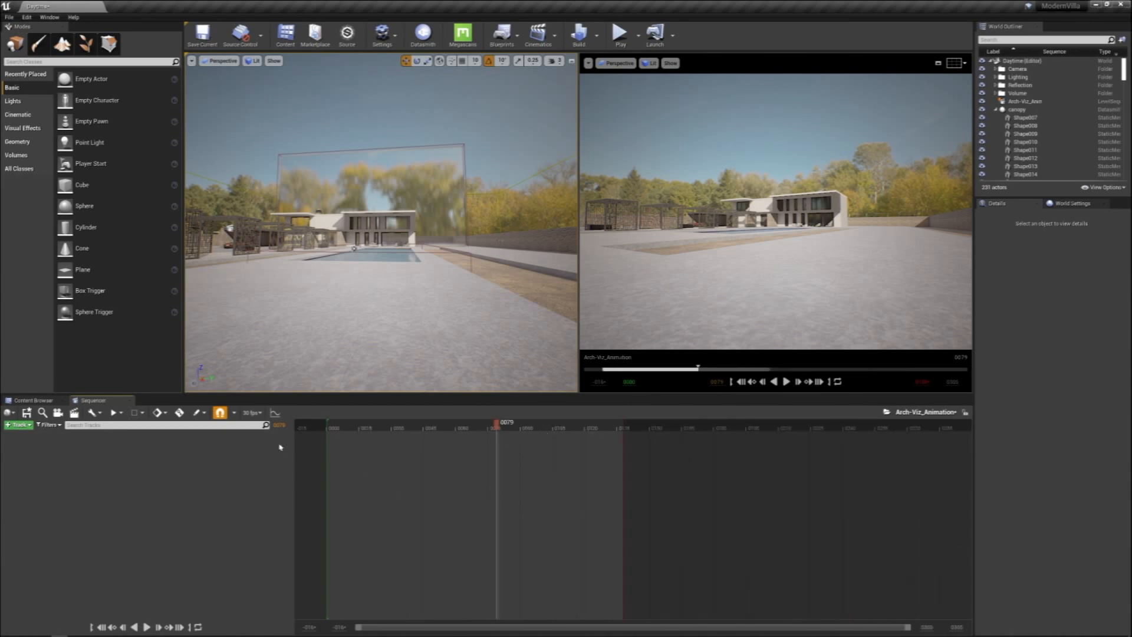
left_click(278, 425)
type("300")
key("Return")
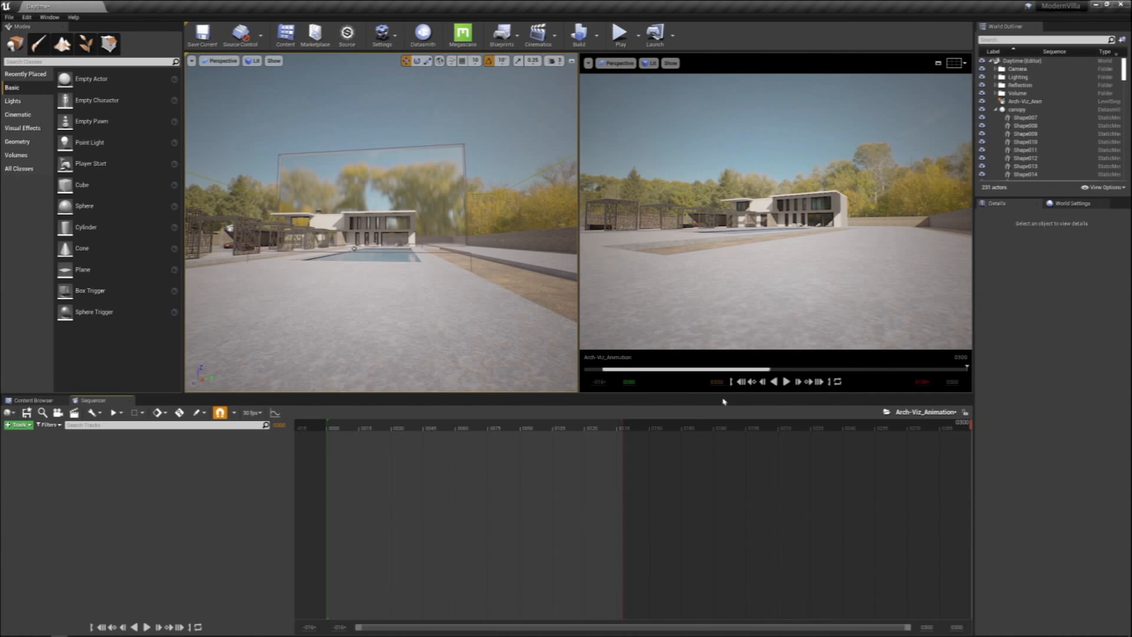
left_click(830, 383)
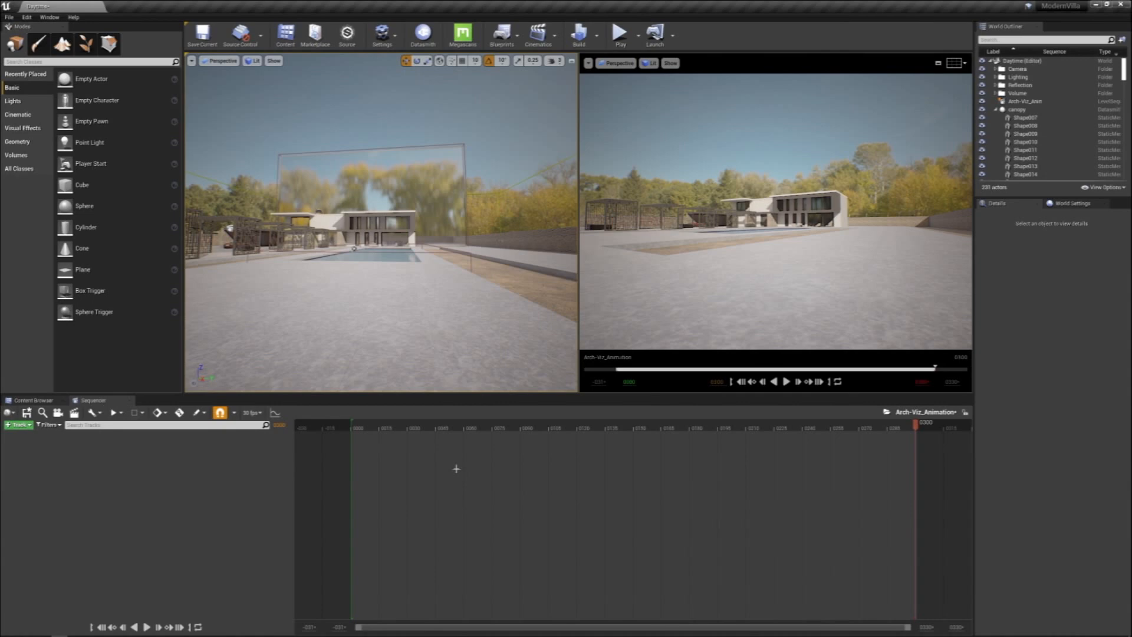
Create a level sequence named Shot01 in the Cinematic content folder
right_click_drag(491, 275, 446, 275)
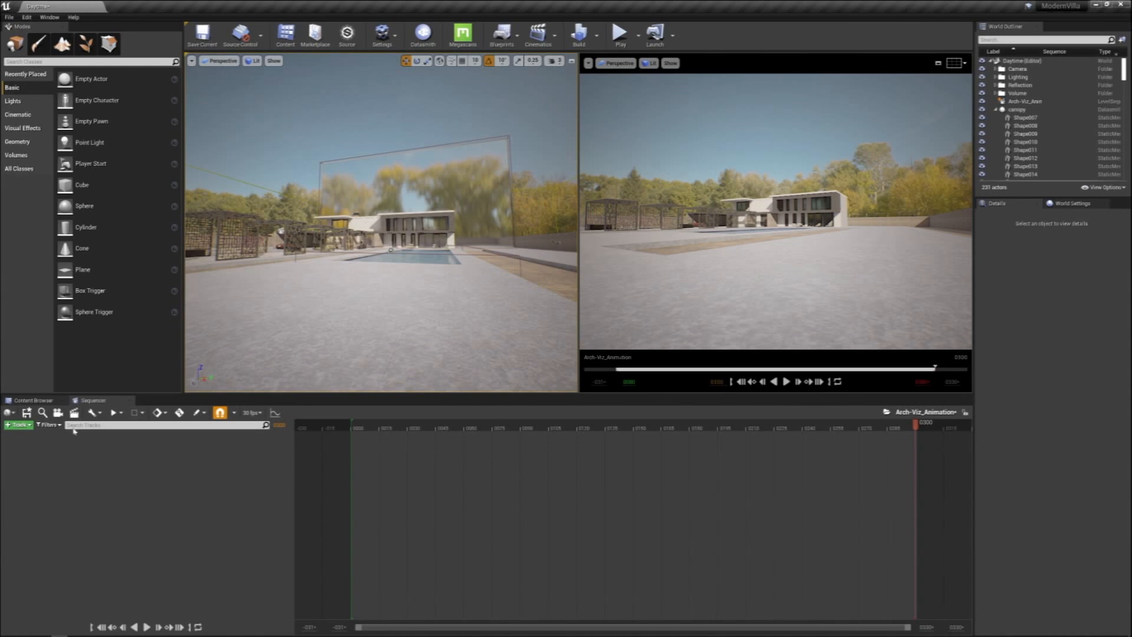
left_click(33, 401)
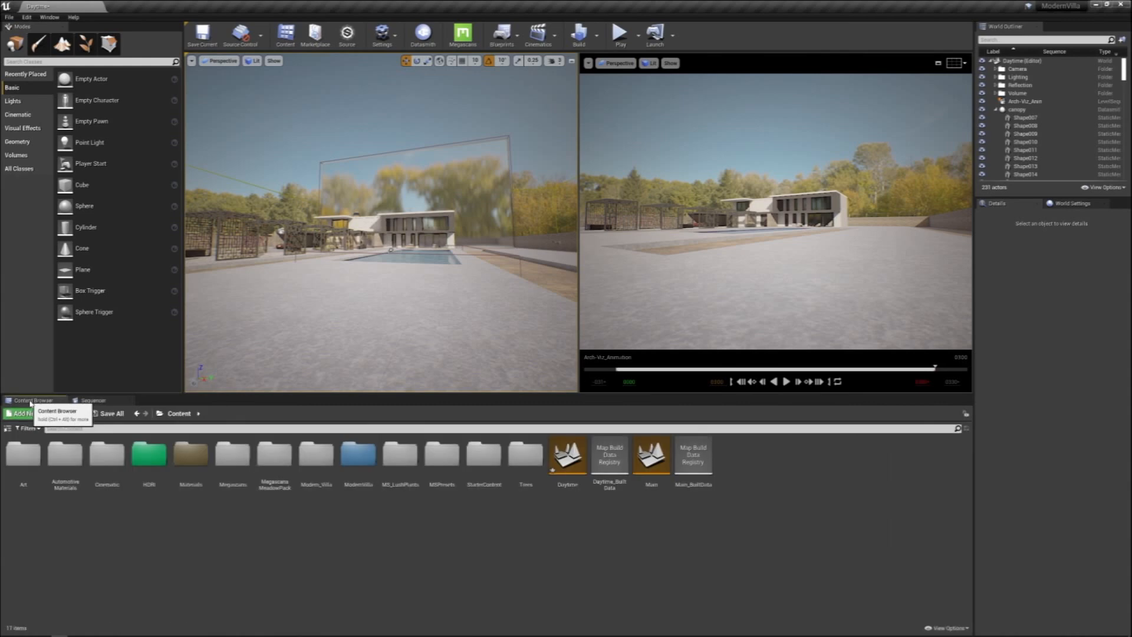
double_click(104, 463)
right_click(98, 479)
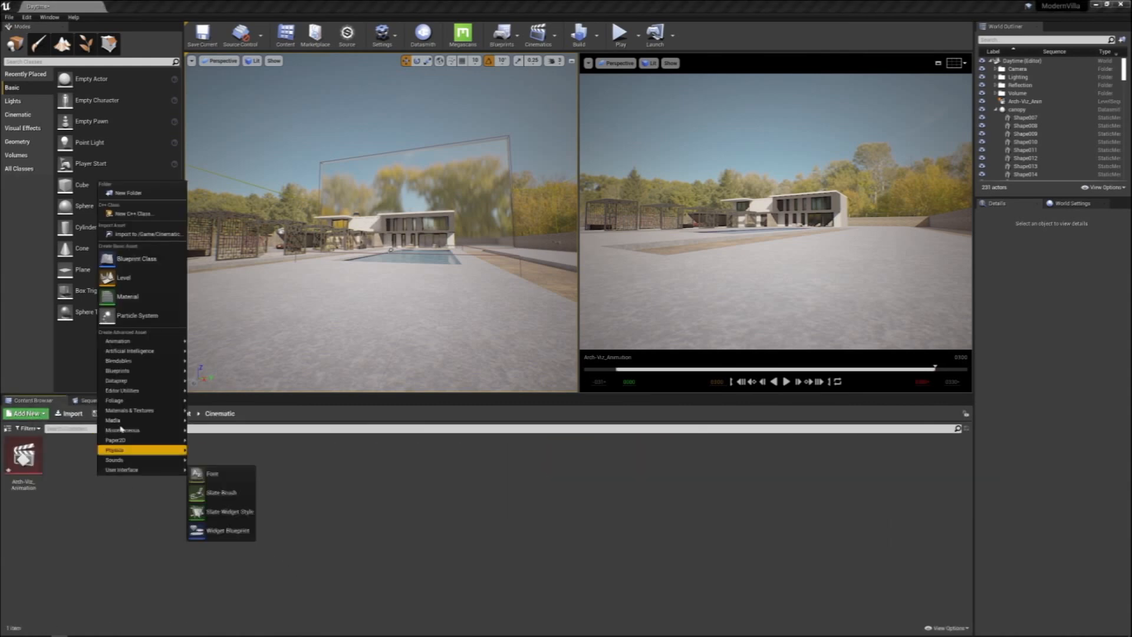
mouse_move(132, 345)
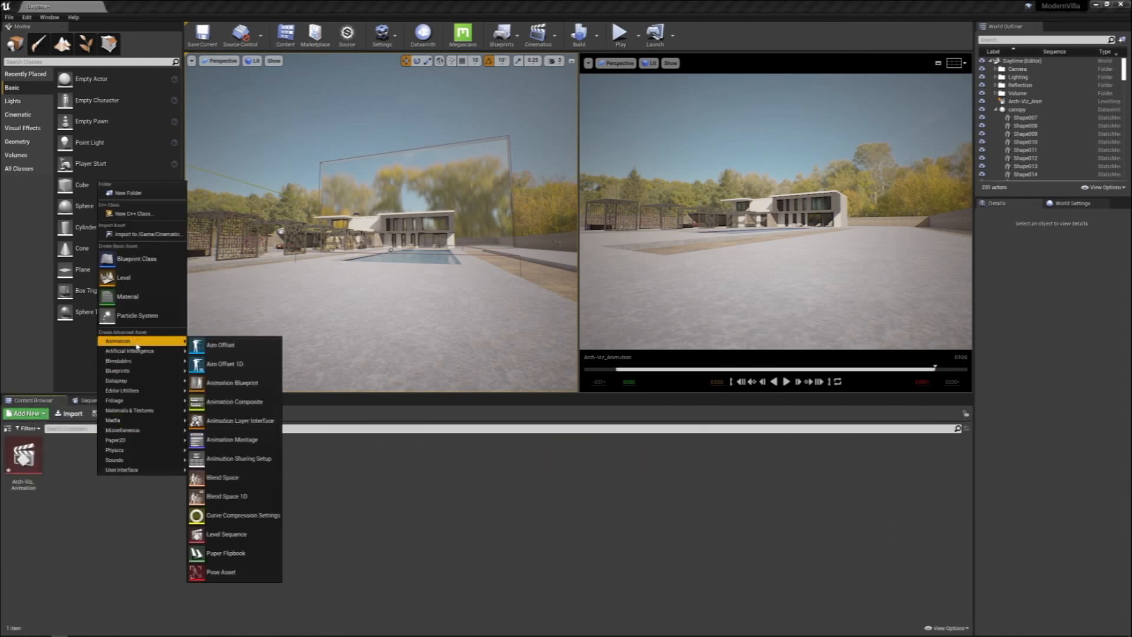
left_click(239, 538)
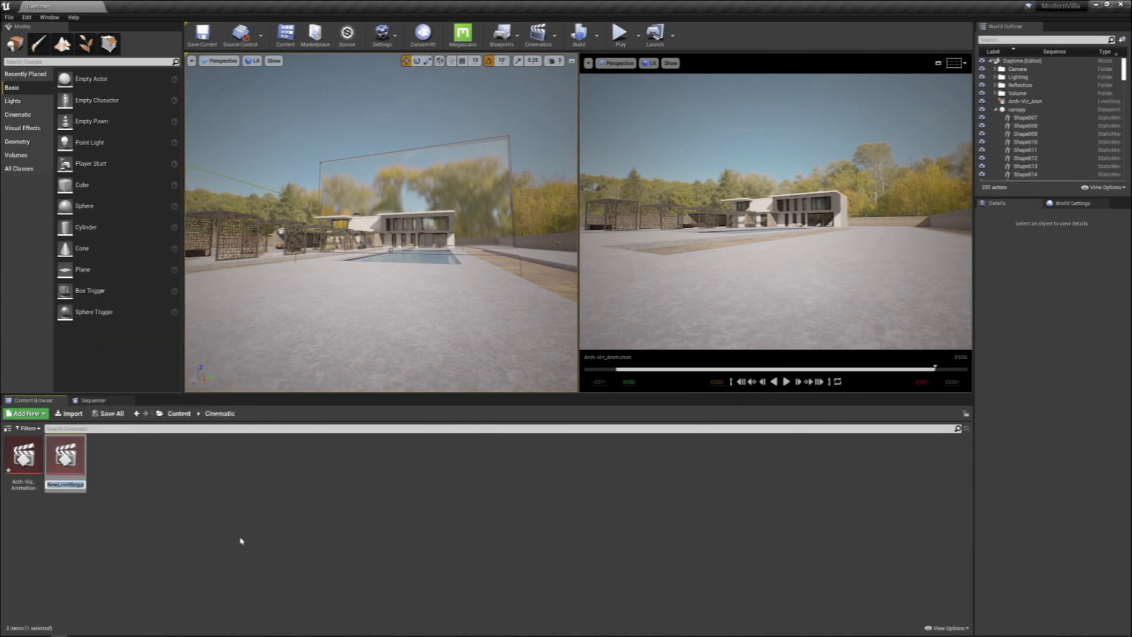
type("shot 01")
key("BackSpace")
key("BackSpace")
key("BackSpace")
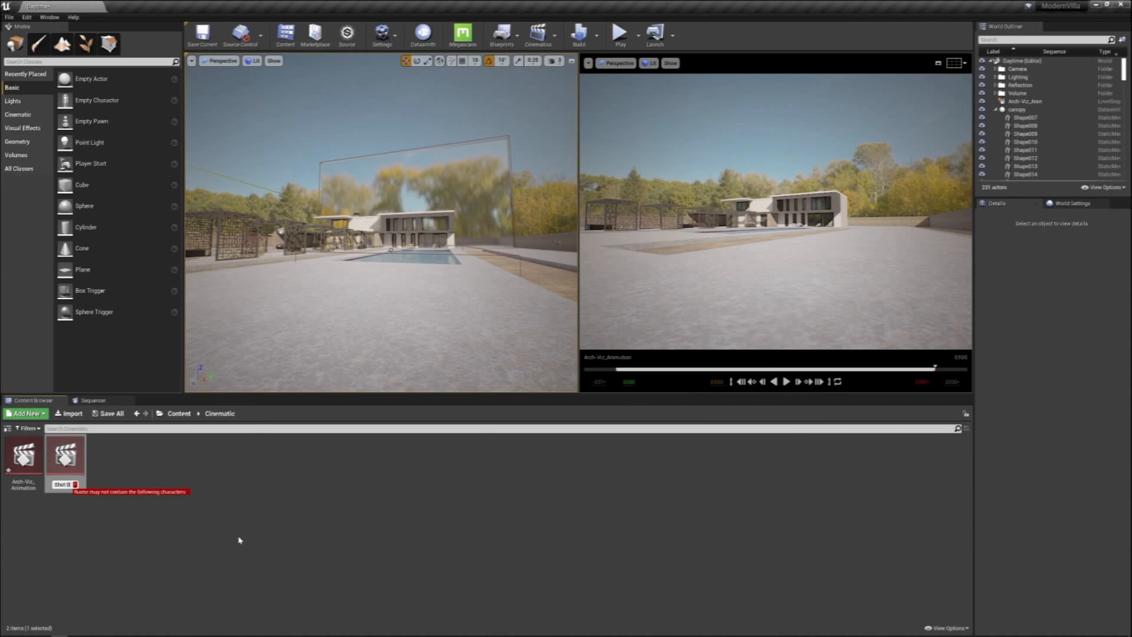
type("01")
key("Return")
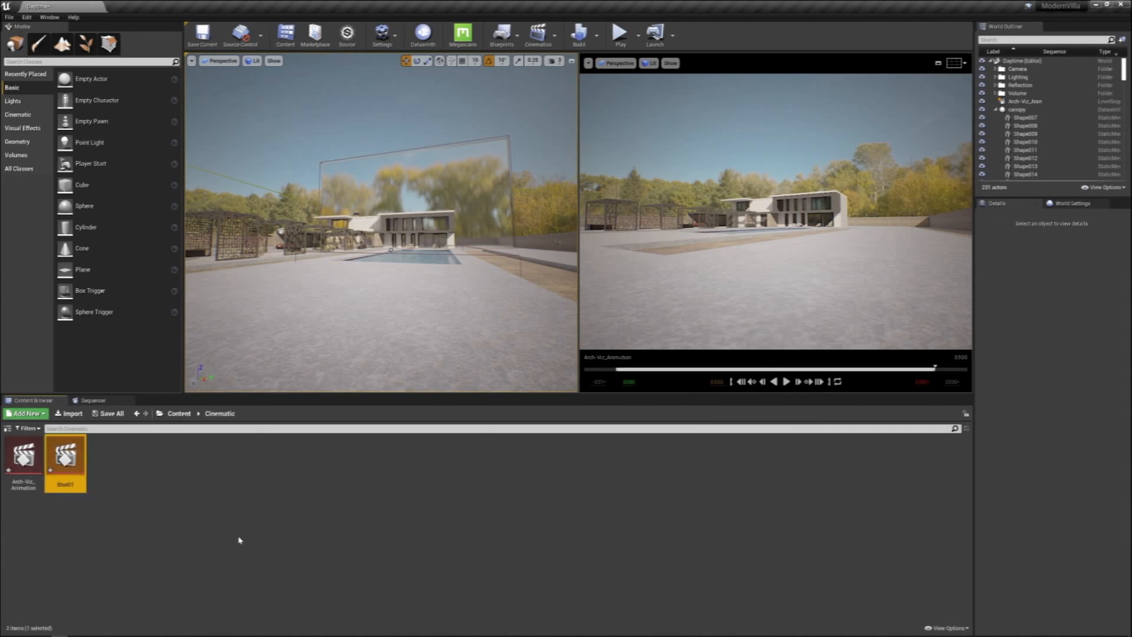
left_click(211, 510)
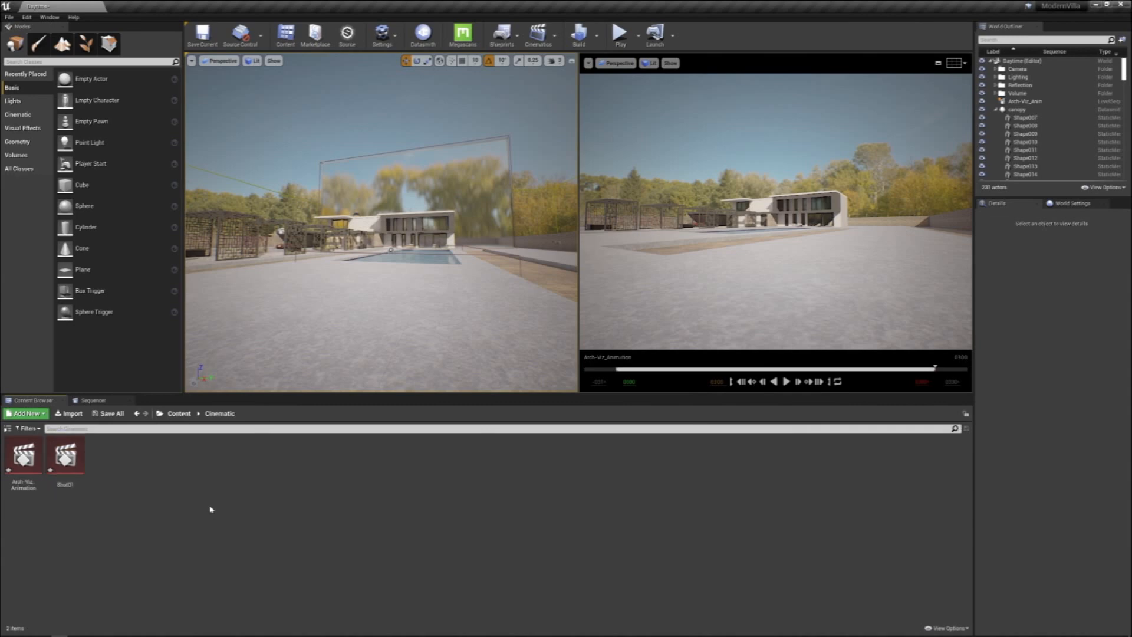
Add a Shot Track to the Arch-Viz_Animation sequence
left_click(94, 400)
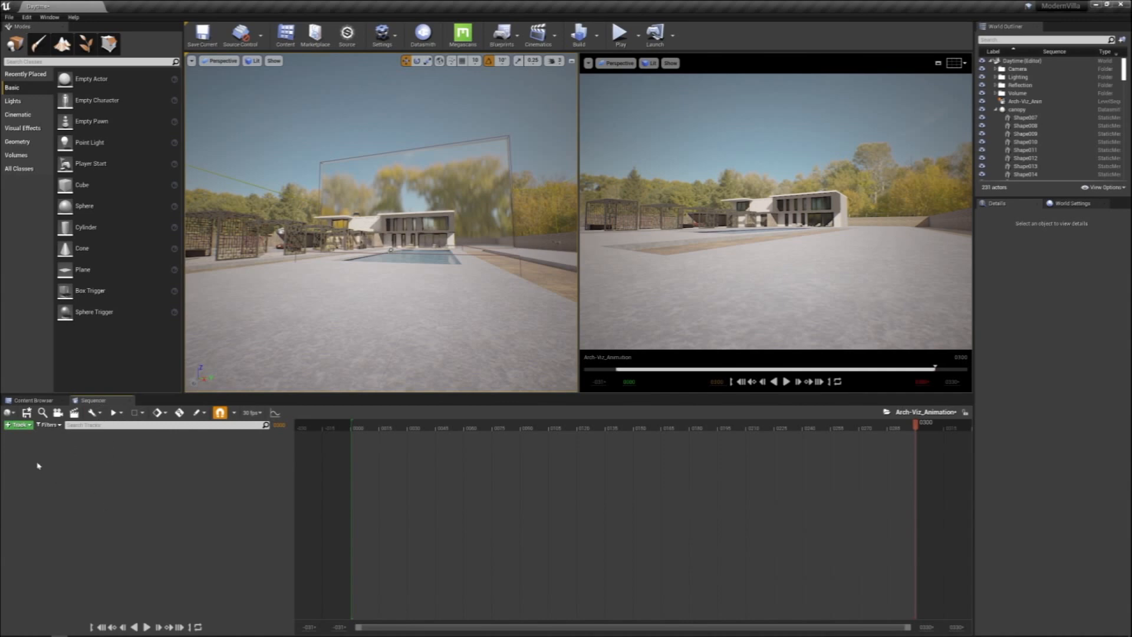
left_click(19, 424)
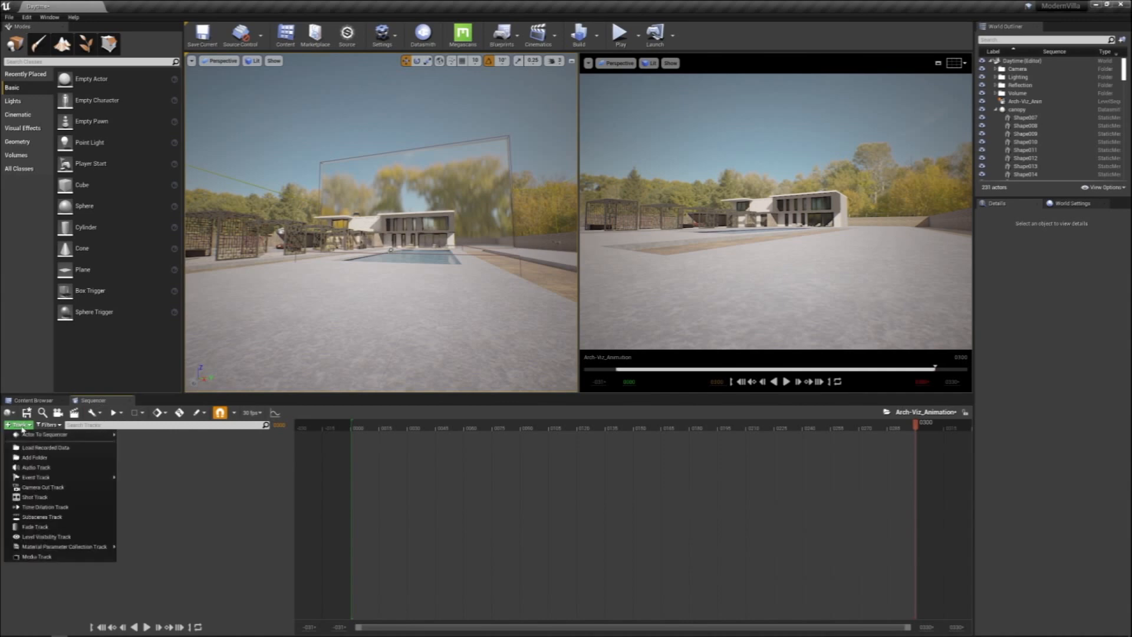
left_click(35, 497)
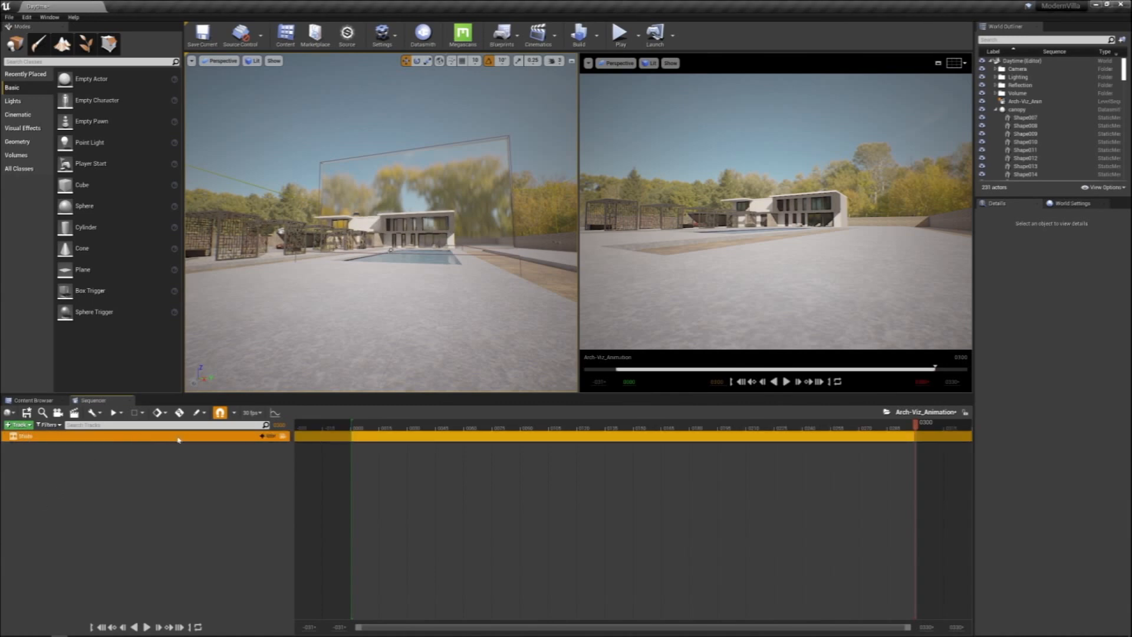
Insert the Shot01 sequence into the Shots track at frame 300
left_click(272, 436)
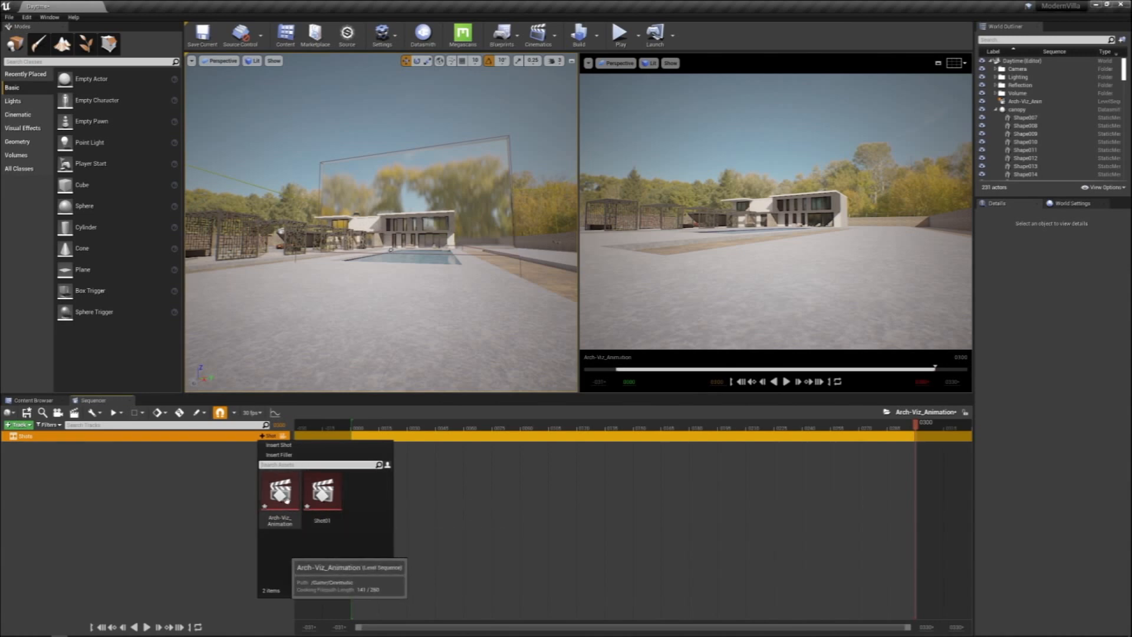
left_click(324, 489)
left_click(105, 458)
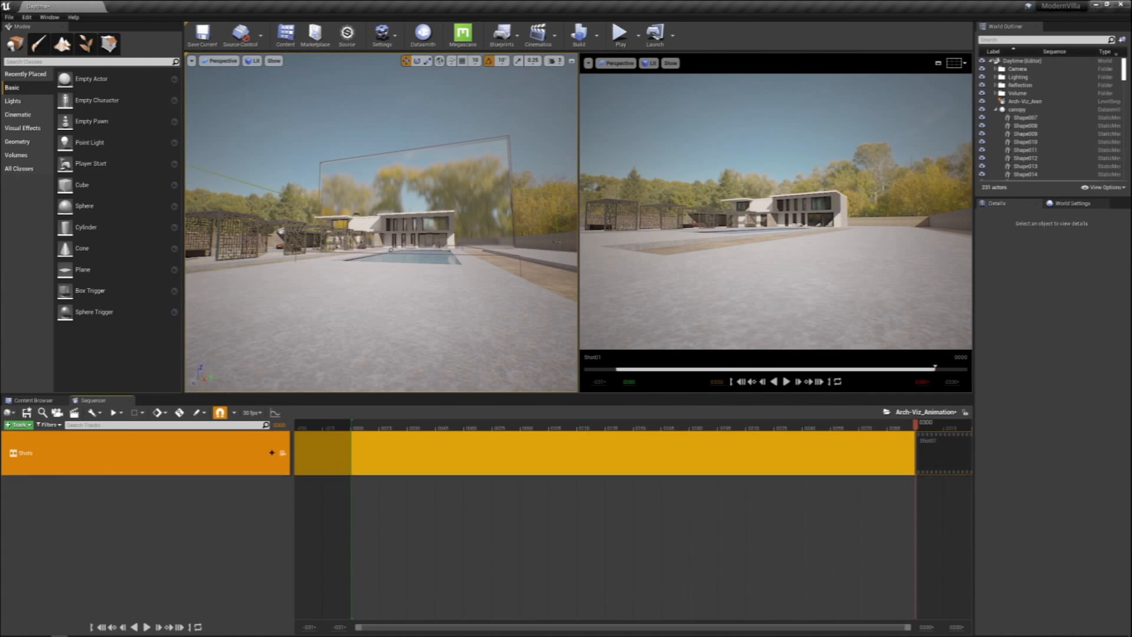
Duplicate the Shot01 level sequence in the Cinematic folder to create Shot02 and Shot03
left_click(42, 403)
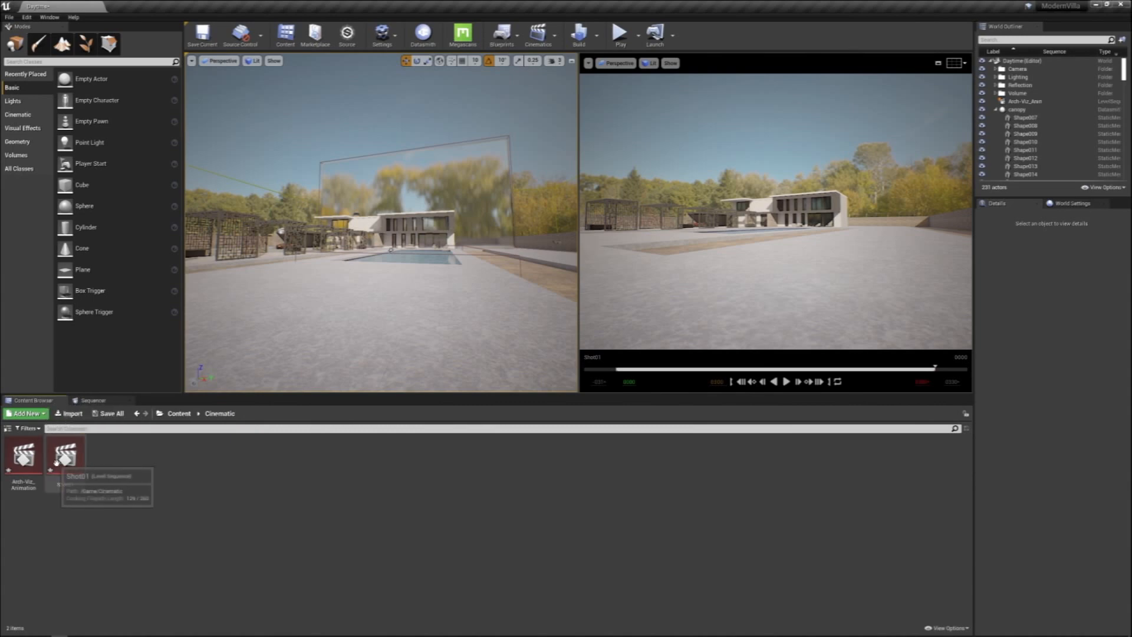
right_click(142, 470)
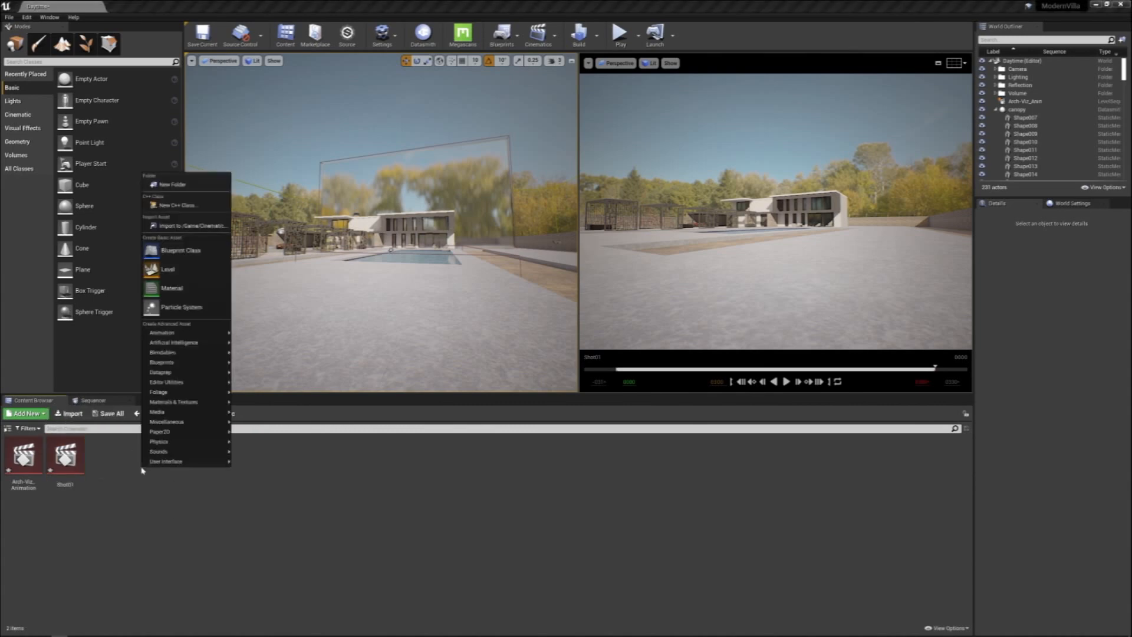
left_click(110, 507)
left_click(68, 470)
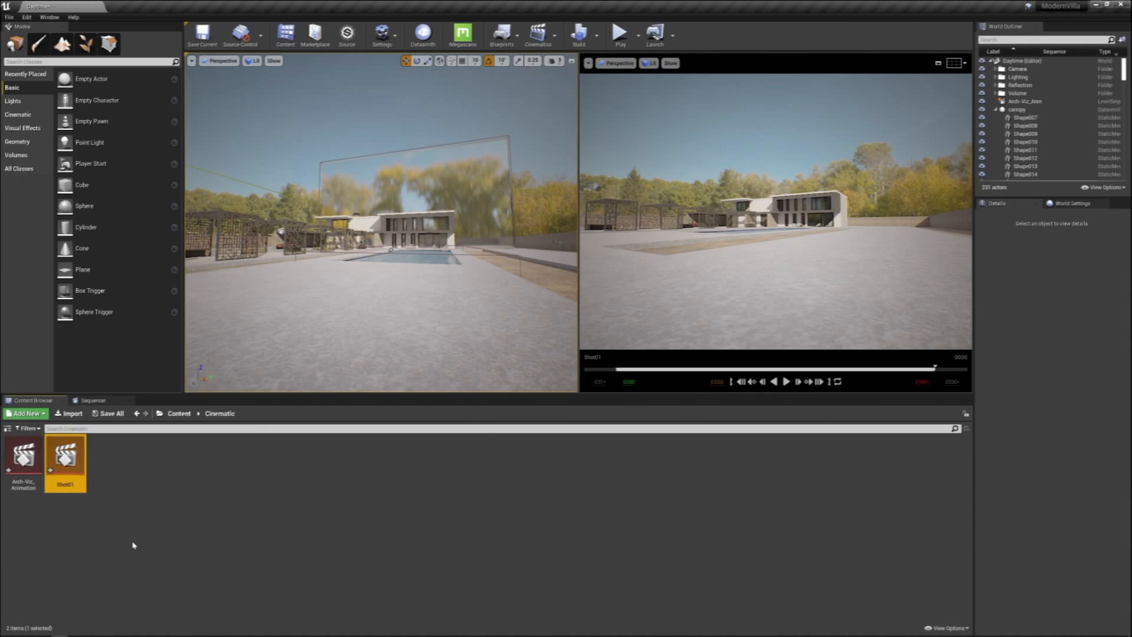
key("ctrl+w")
key("Return")
left_click(134, 512)
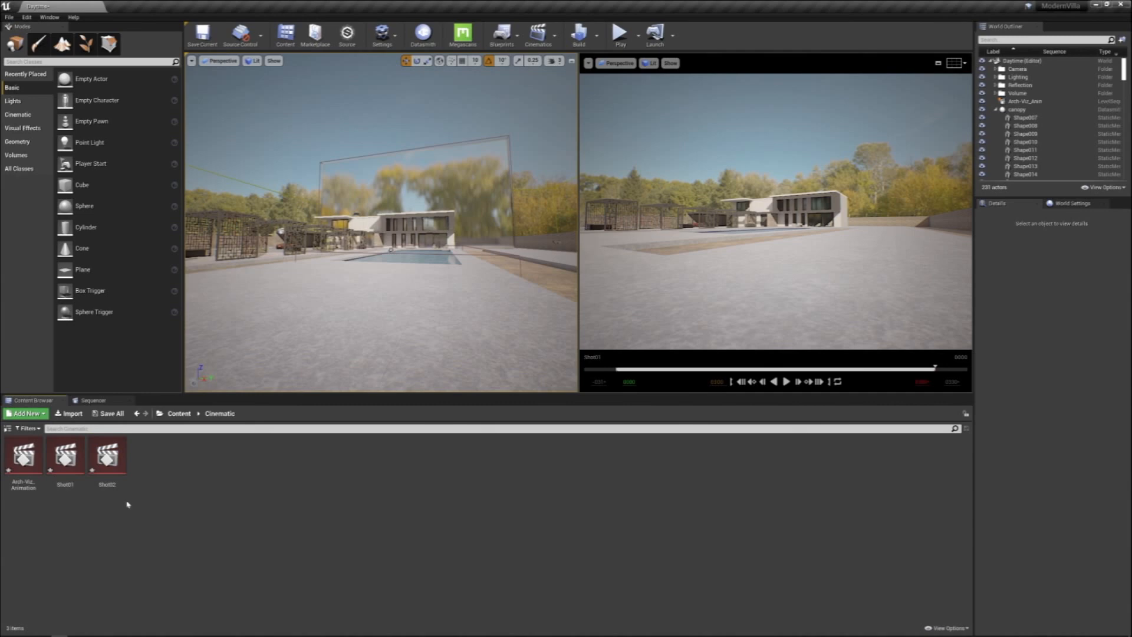
left_click(117, 468)
key("ctrl+w")
left_click(135, 547)
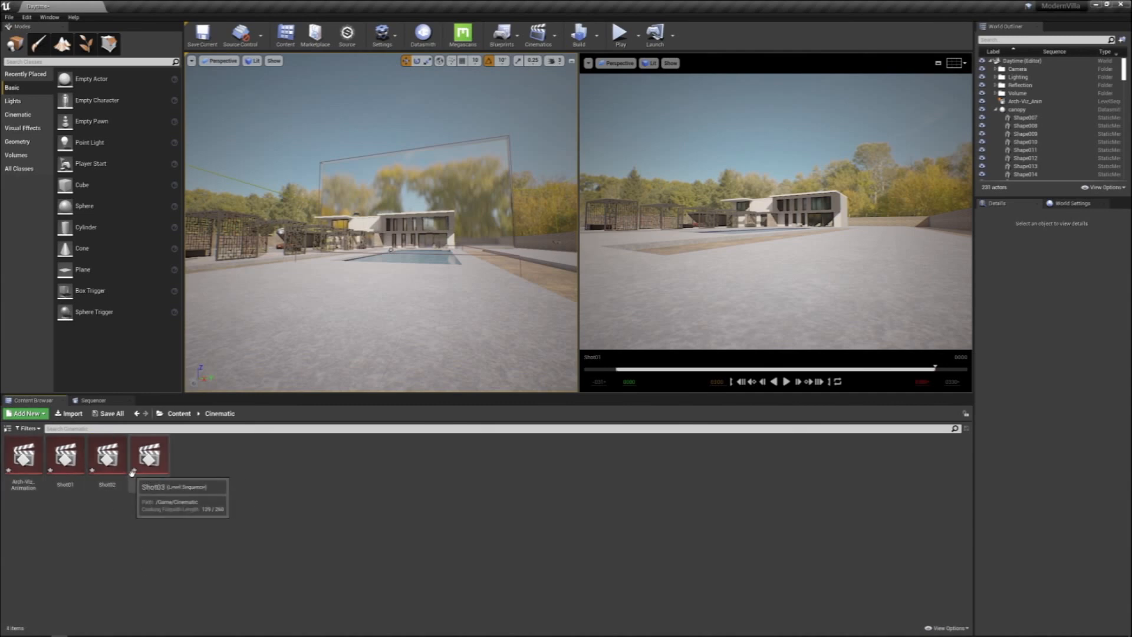
Insert the Shot02 and Shot03 sequences into the Shots track at frame 300
left_click(94, 400)
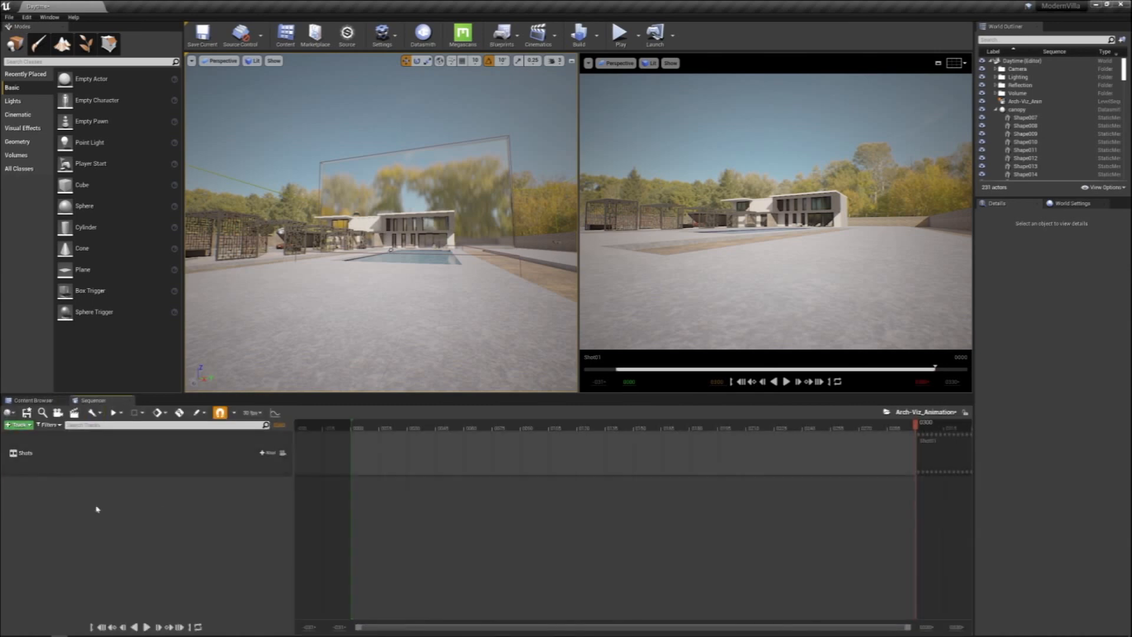
left_click(97, 469)
left_click(223, 519)
left_click(254, 465)
left_click(268, 453)
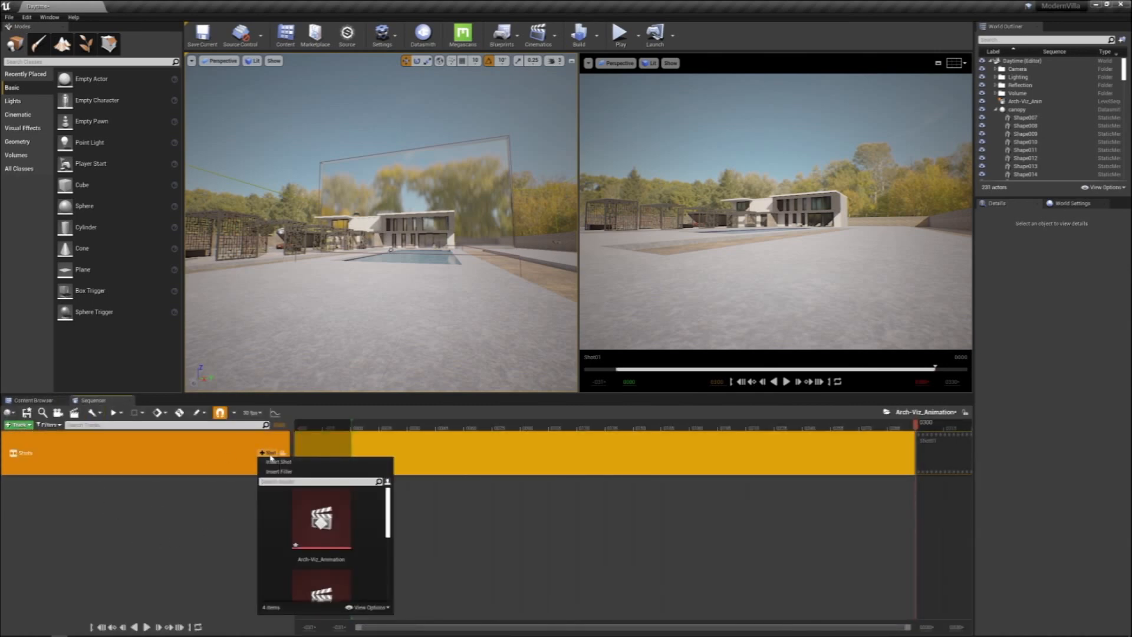
scroll(350, 548, "down", 3)
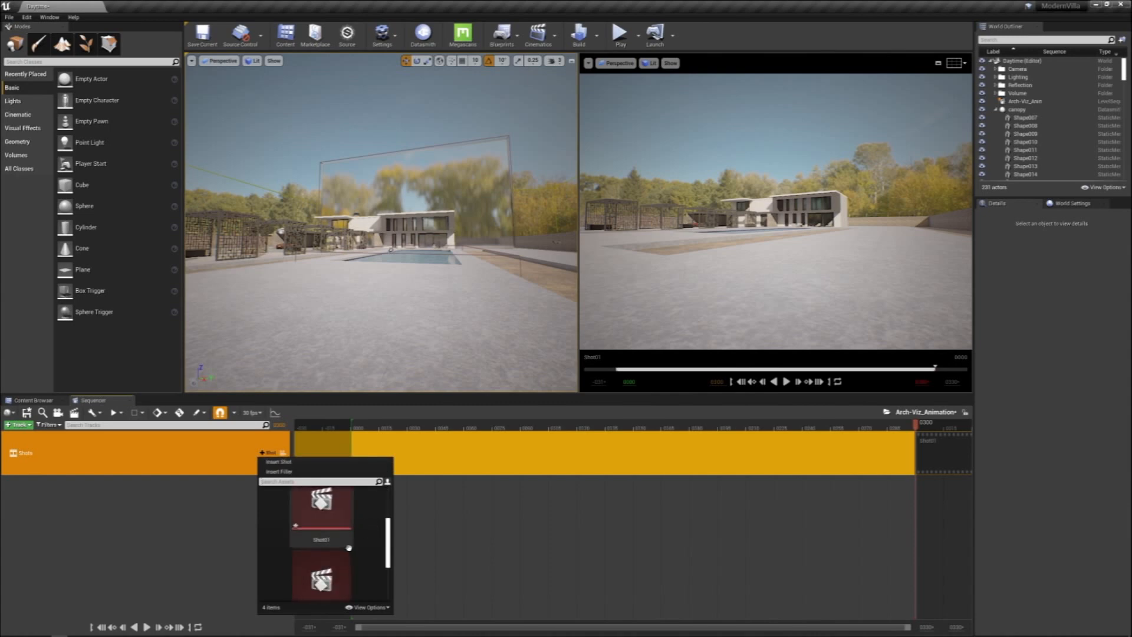
left_click(323, 574)
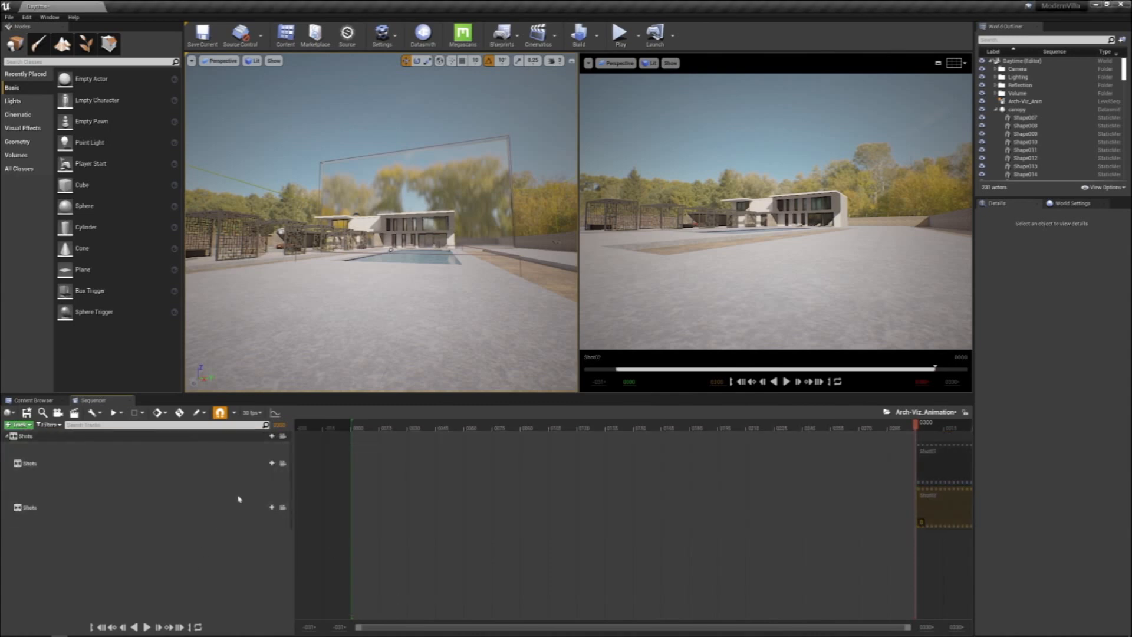
left_click(265, 508)
scroll(329, 463, "down", 2)
left_click(333, 460)
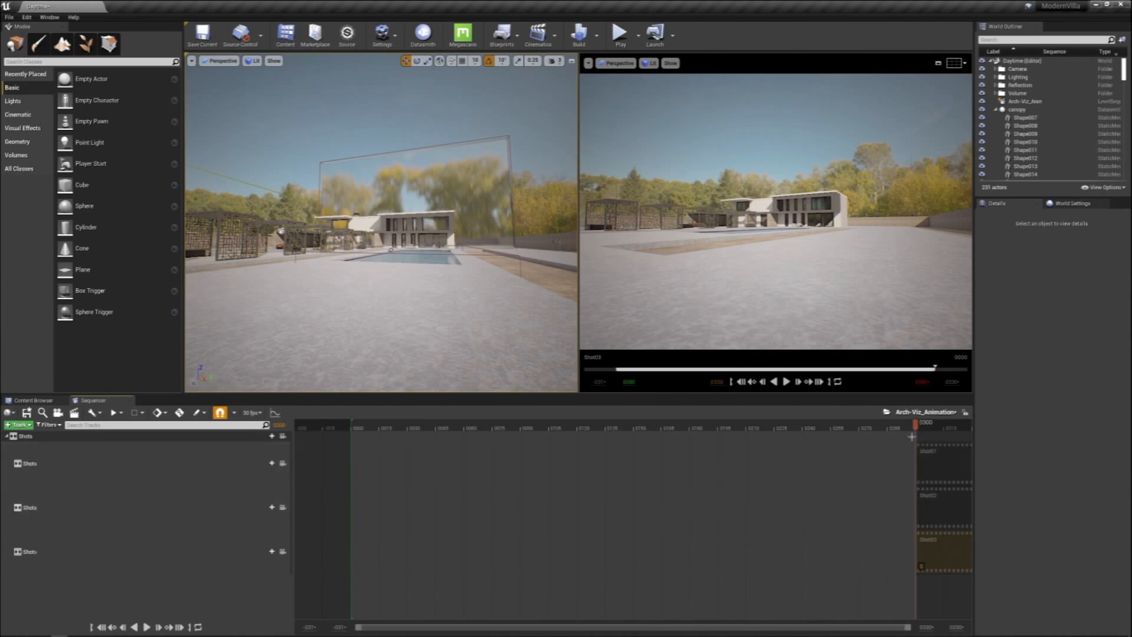
Delete the Shot01, Shot02 and Shot03 sections from the Shots track
left_click(938, 475)
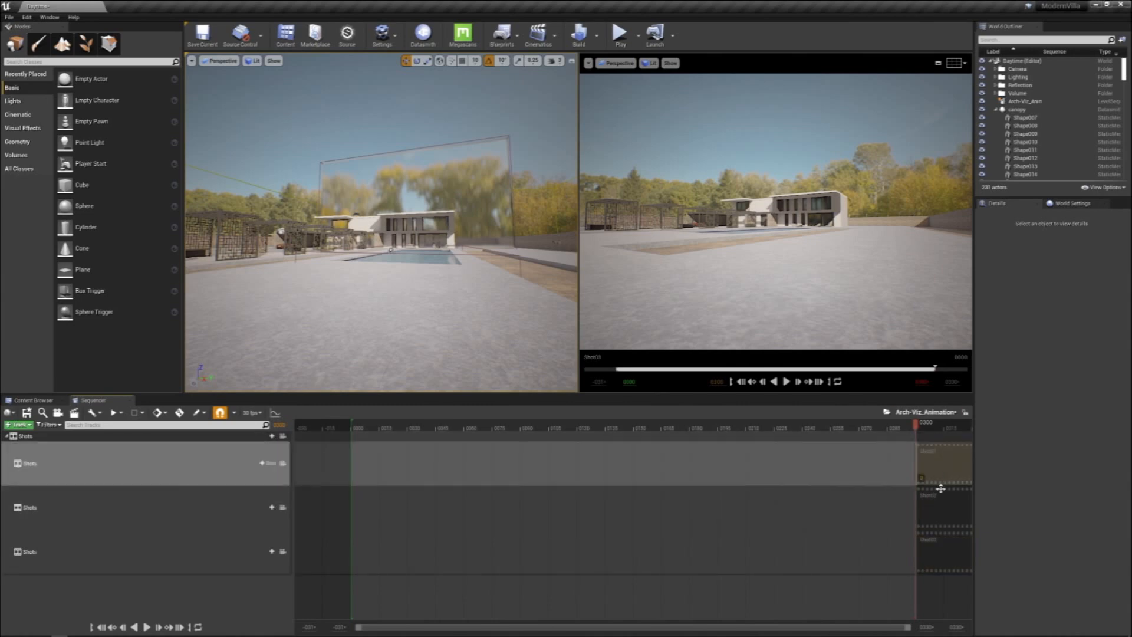
left_click(946, 549, "ctrl")
left_click(950, 511, "ctrl")
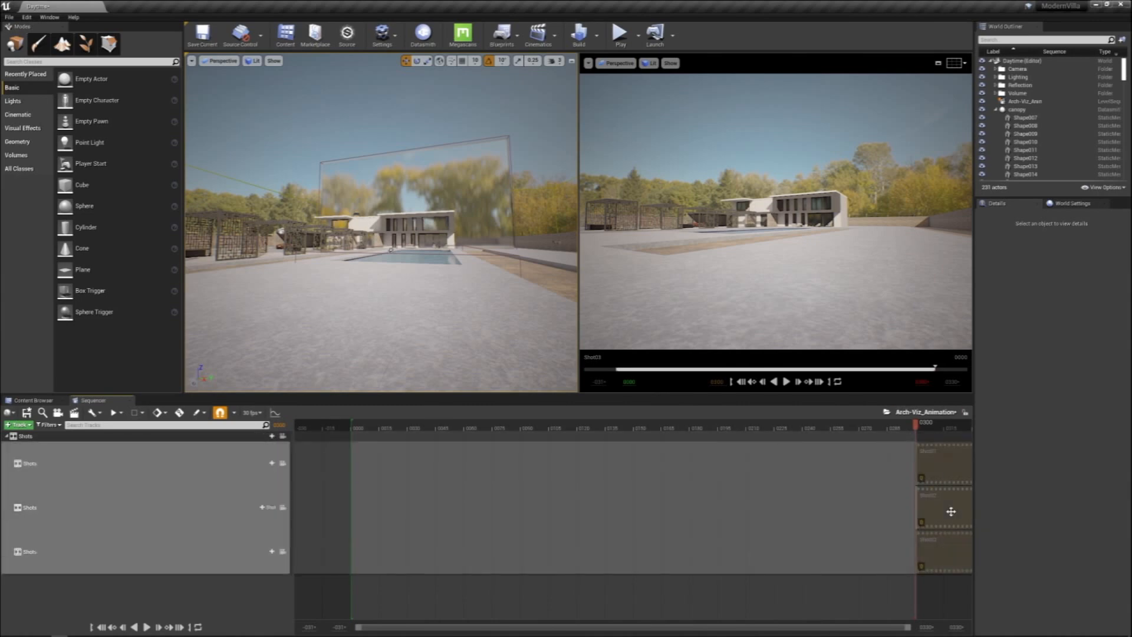
key("Delete")
Return the playhead to frame 0 of the Arch-Viz_Animation sequence
left_click(915, 427)
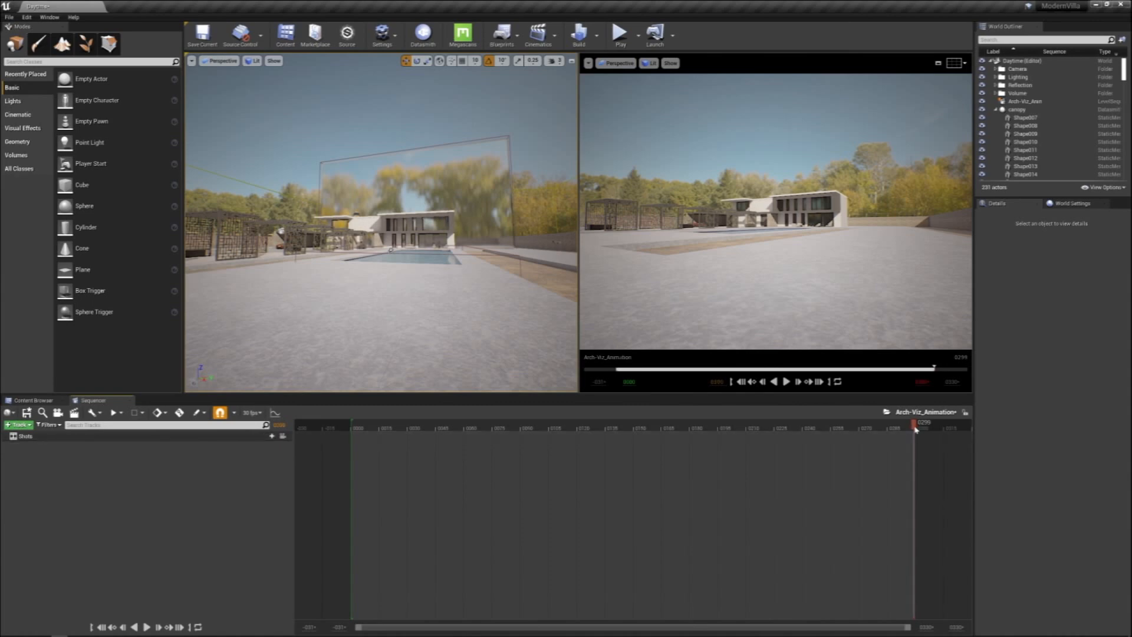
left_click(741, 381)
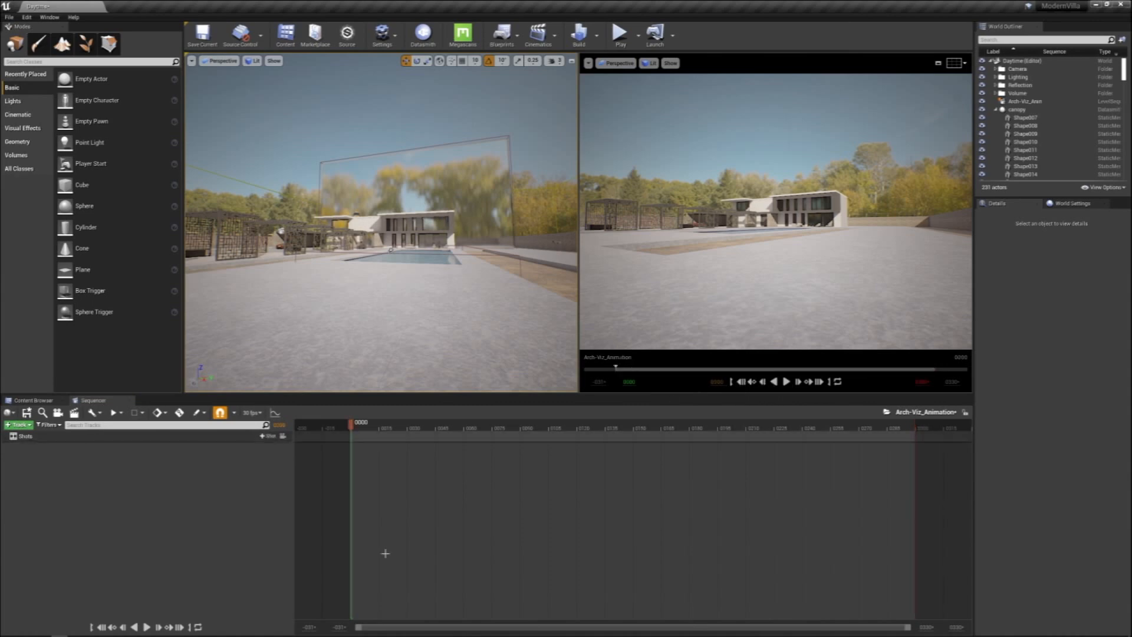
Insert the Shot01, Shot02 and Shot03 sequences into the Shots track at frame 0, each on its own row
left_click(264, 436)
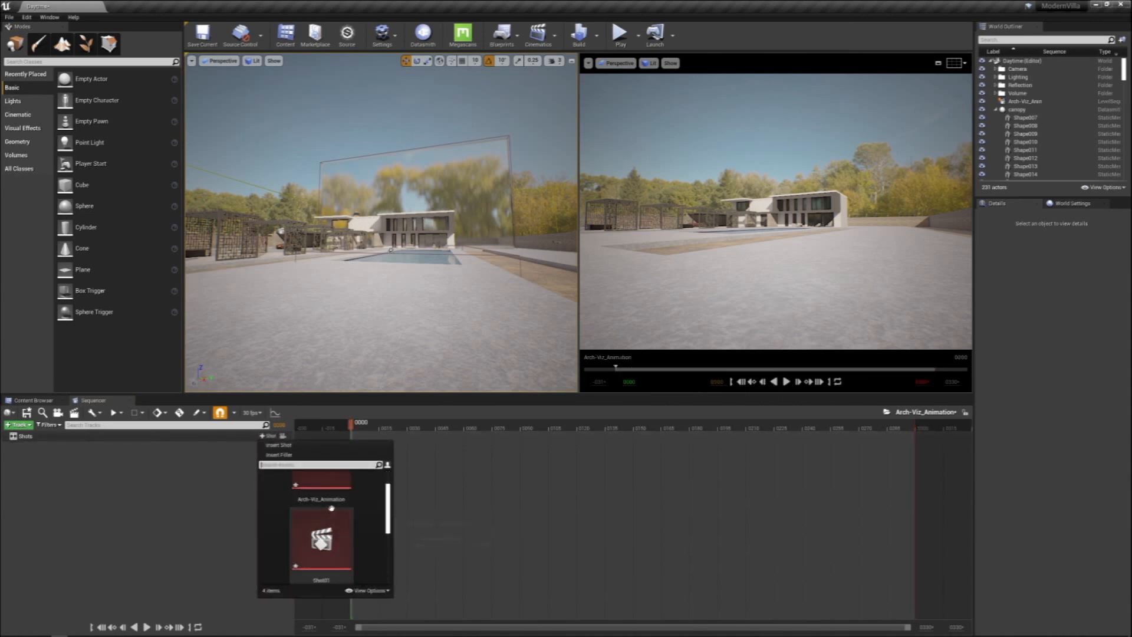
left_click(352, 495)
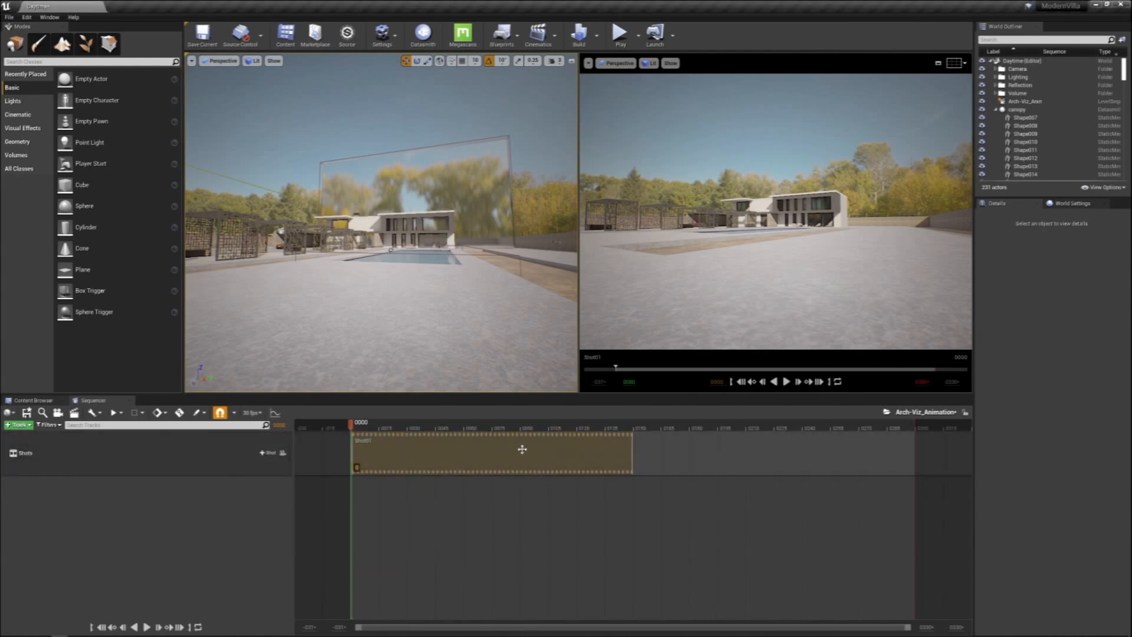
left_click(267, 453)
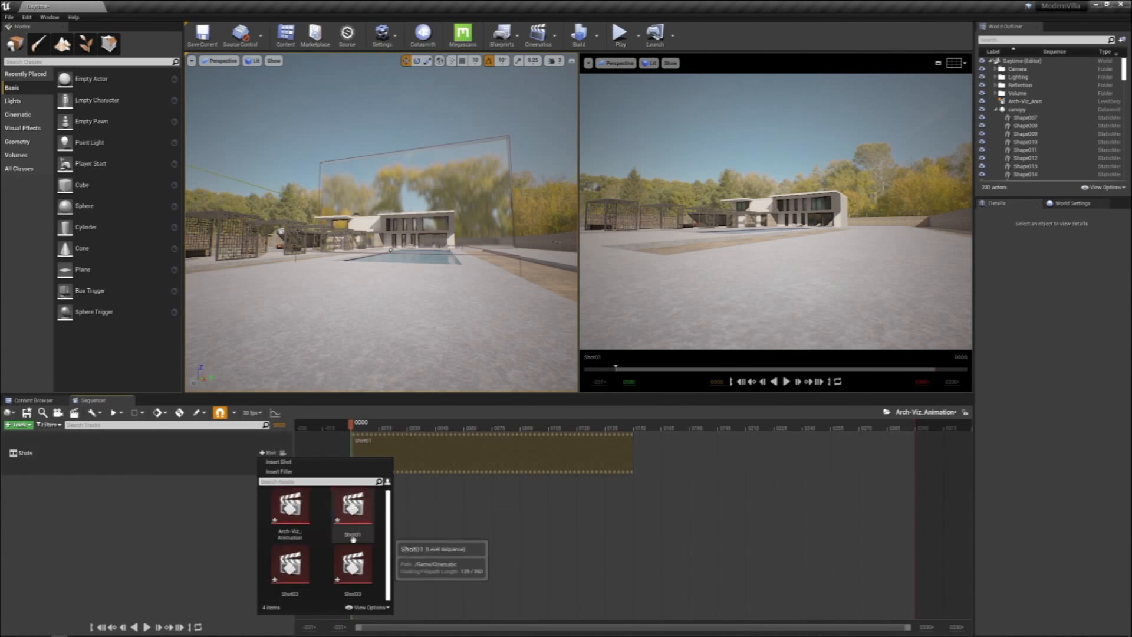
left_click(290, 565)
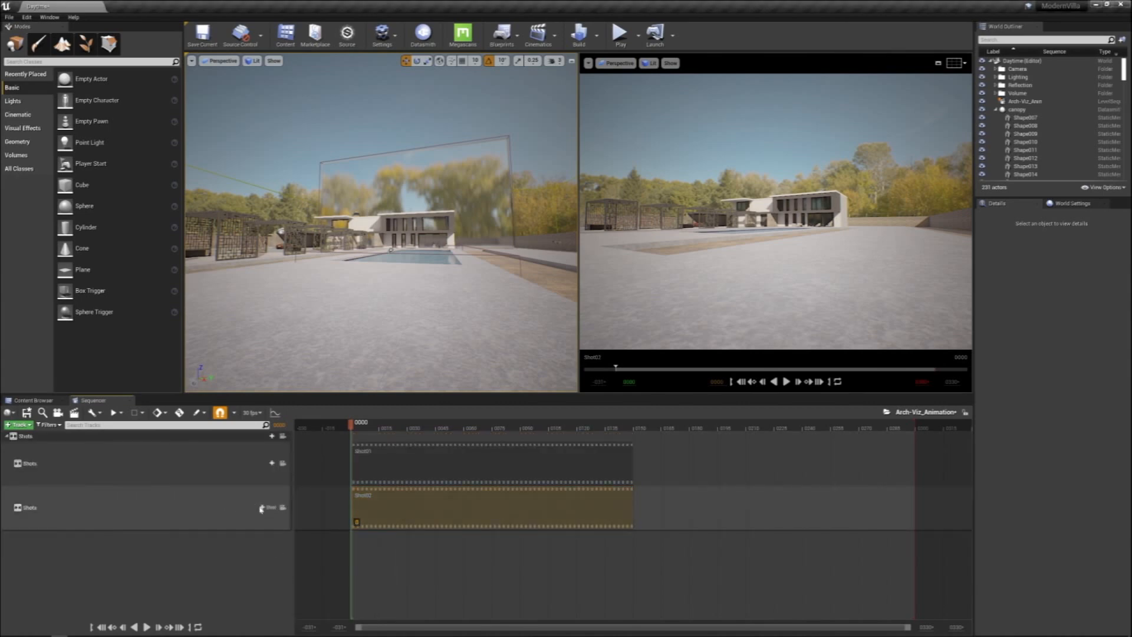
left_click(264, 507)
scroll(344, 460, "down", 2)
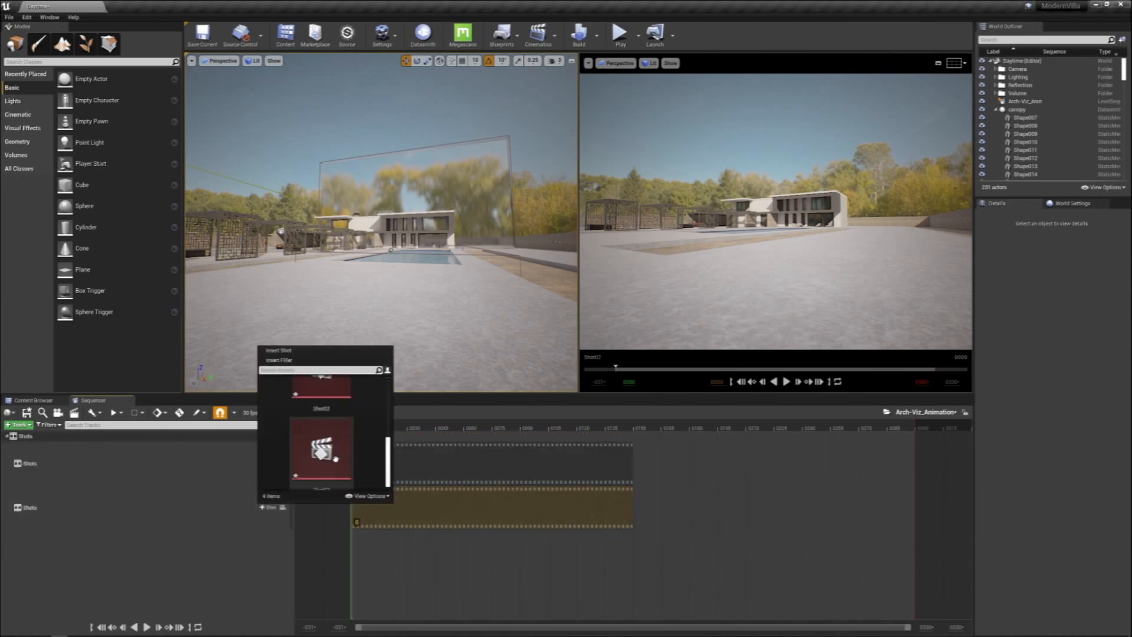
left_click(323, 466)
left_click(480, 460)
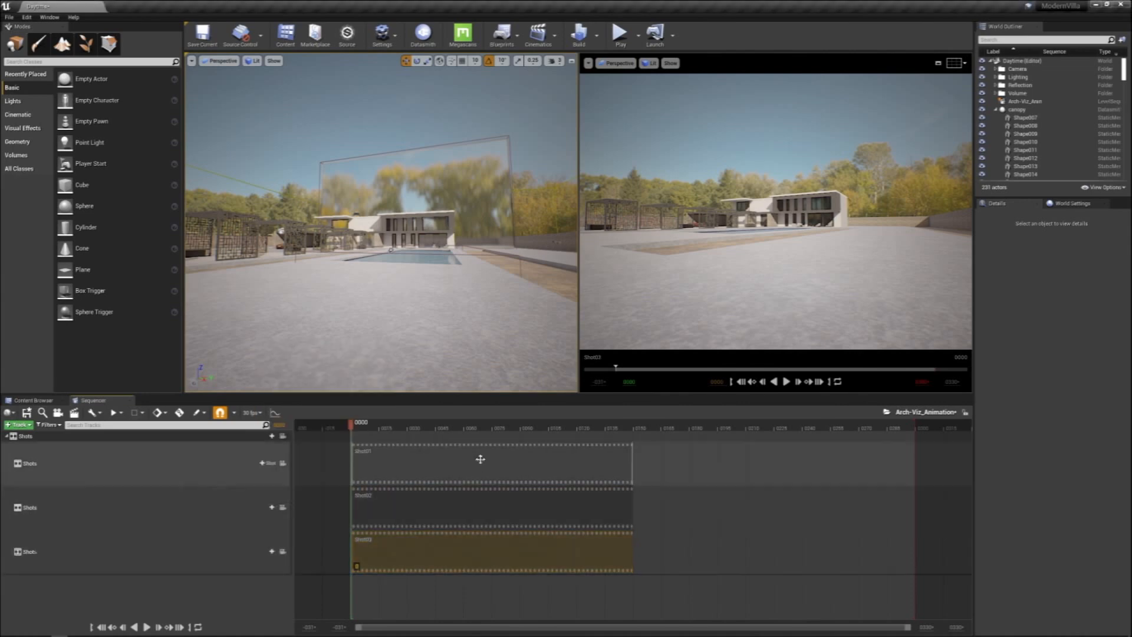
left_click(463, 507)
left_click(503, 561)
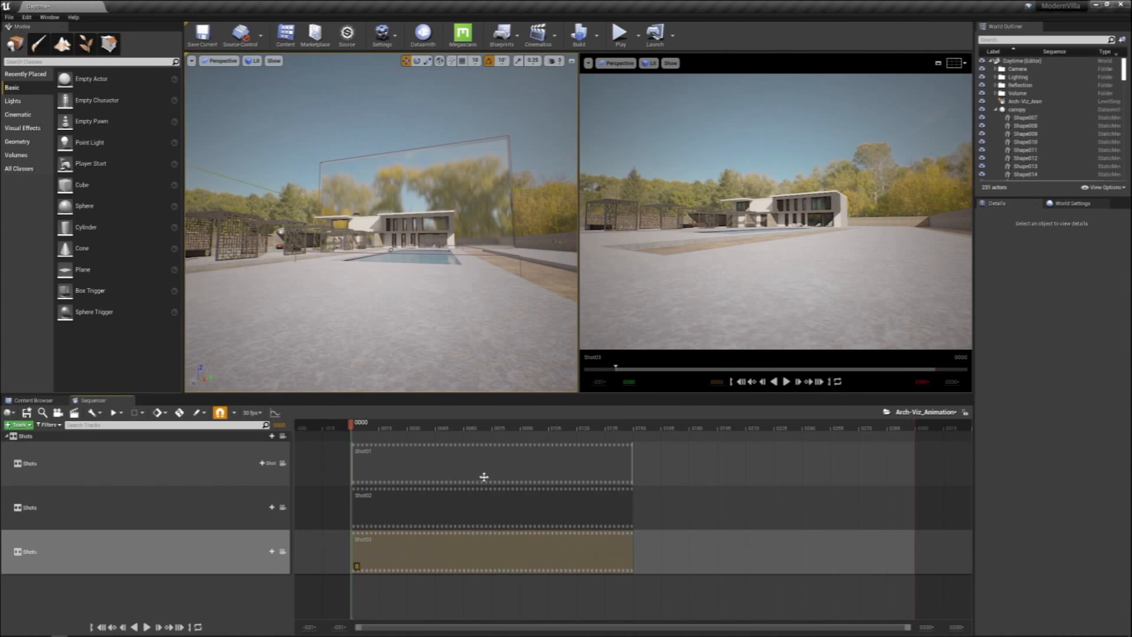
Look inside the Shot01 sequence and return to the Arch-Viz_Animation master sequence
left_click(480, 470)
left_click(467, 506)
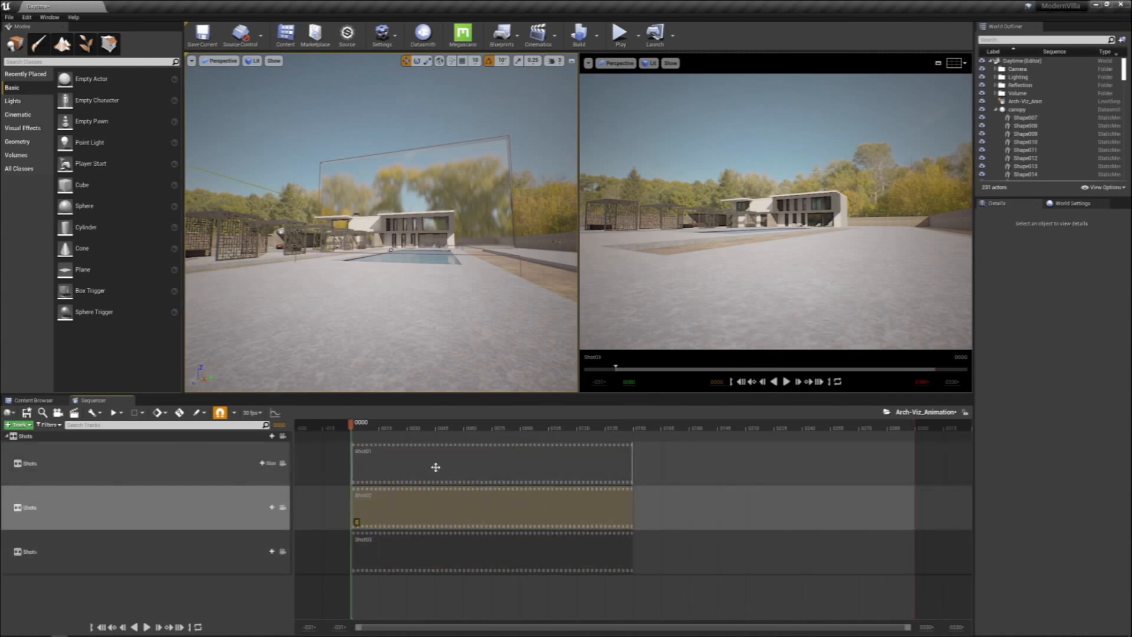
double_click(463, 464)
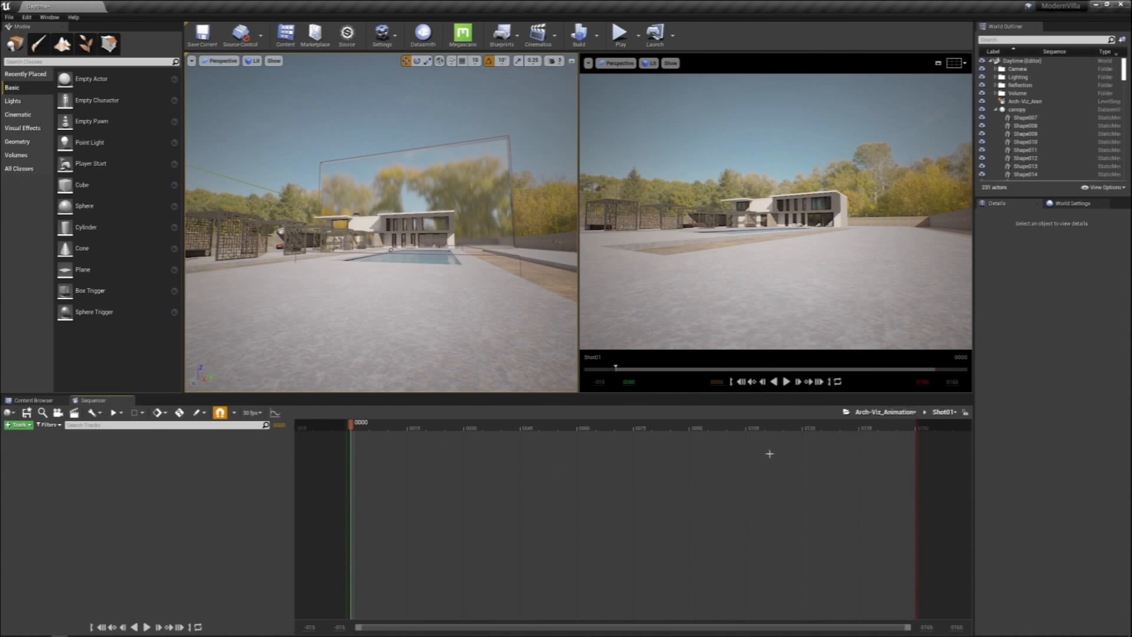
left_click(897, 413)
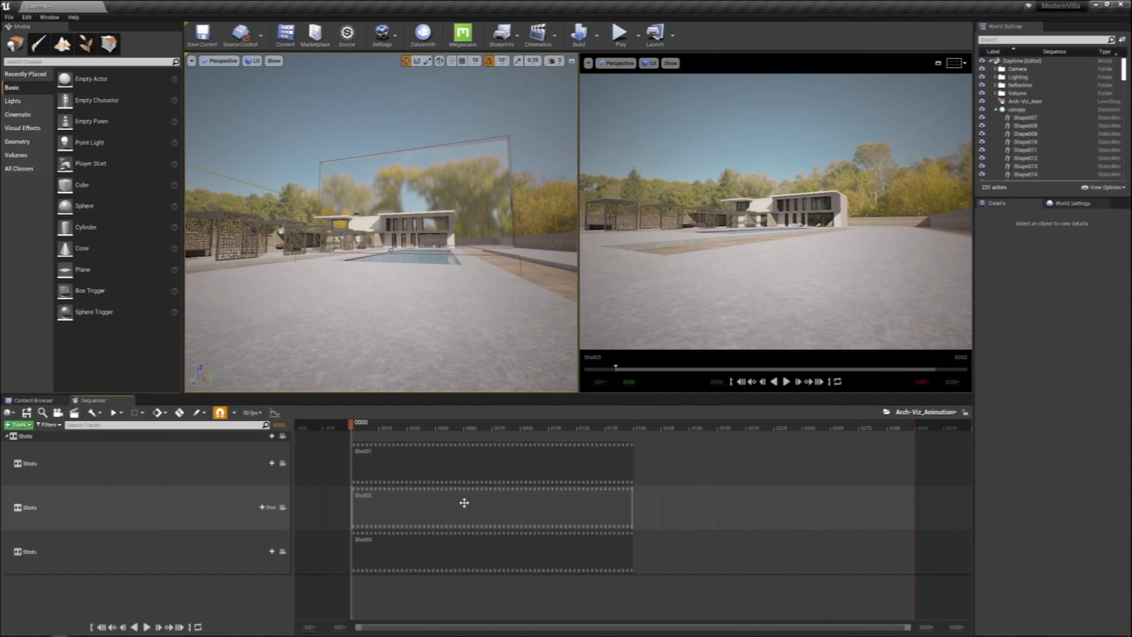
Move the Shot02 section to start where Shot01 ends, and shift the Shot03 section along toward the end of the playback range
left_click_drag(465, 516, 702, 498)
left_click(493, 551)
left_click_drag(493, 551, 896, 551)
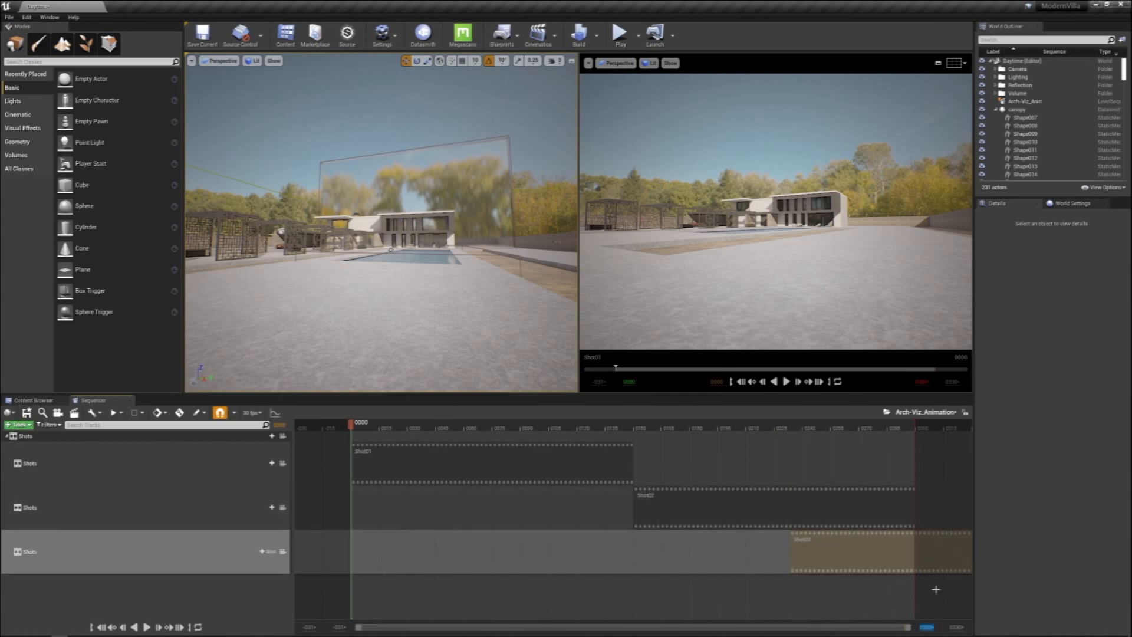
Extend the master sequence's playback end to frame 500 and move the Shot03 section to start where Shot02 ends
scroll(934, 579, "down", 3)
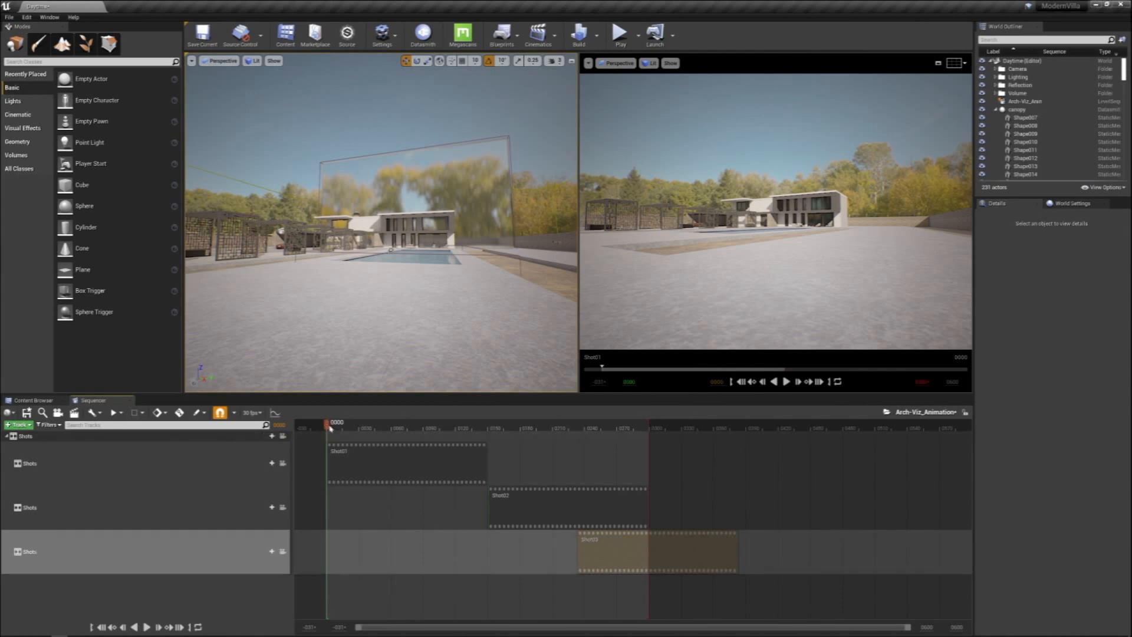
left_click_drag(330, 429, 738, 429)
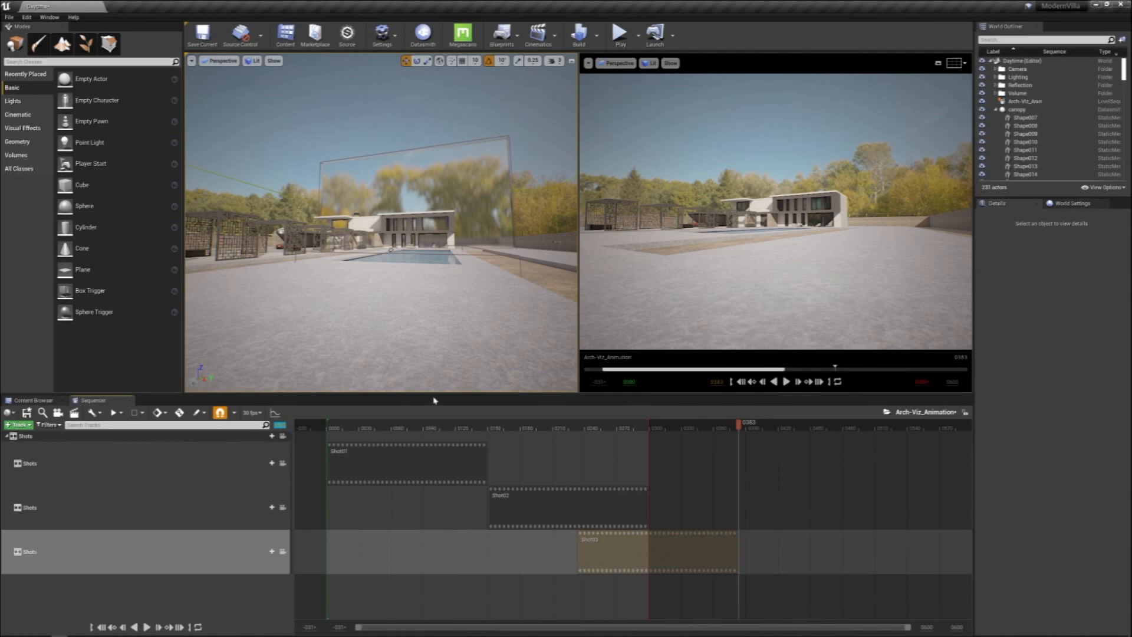
key("Return")
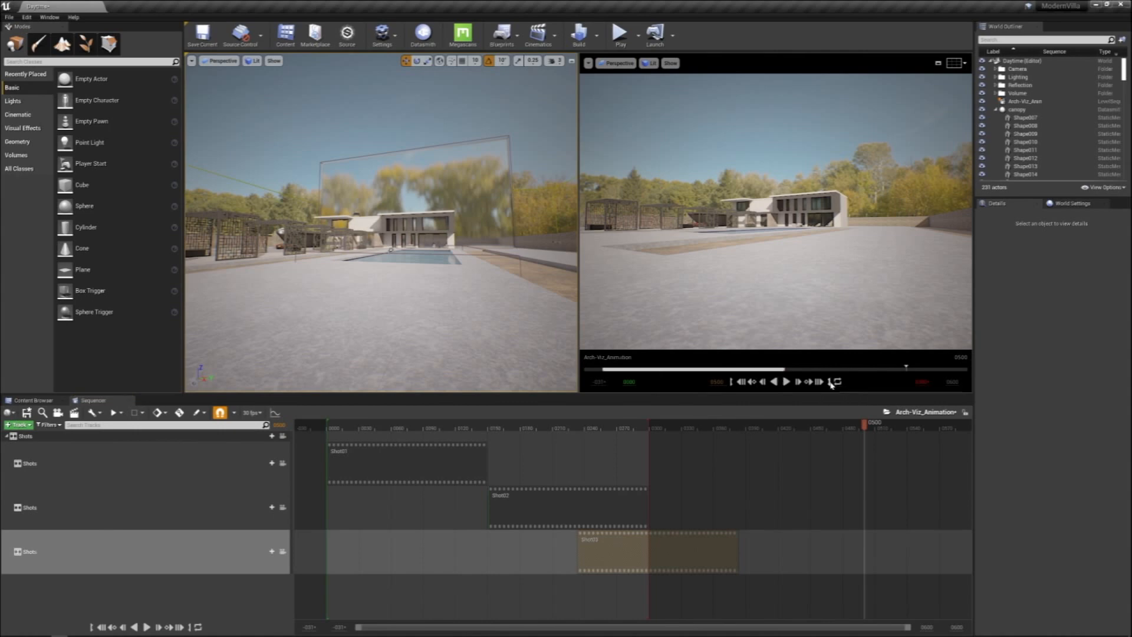
left_click(829, 382)
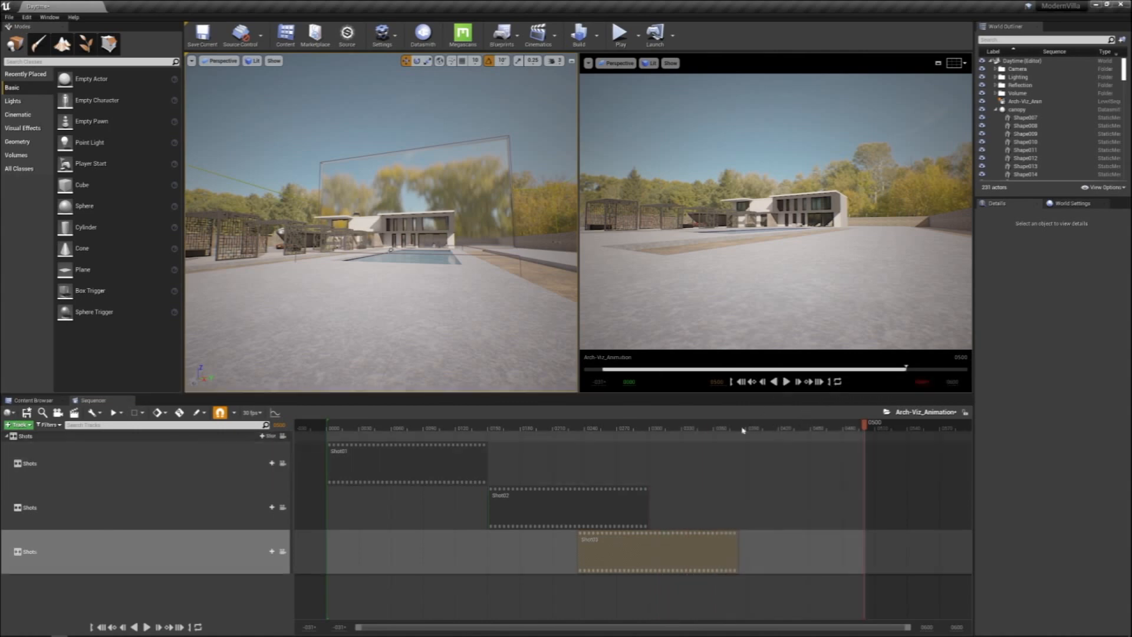
left_click_drag(638, 551, 710, 548)
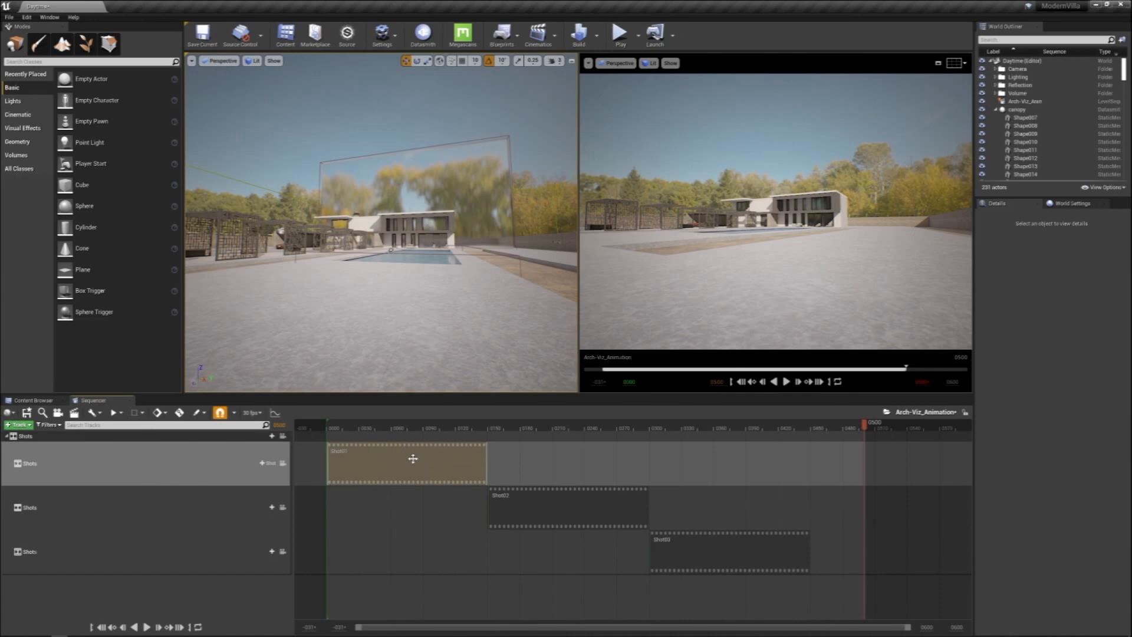
Open the Shot01 sequence and preview the placed cine cameras in the default viewport, ending on the view through CineCameraActor1
double_click(406, 463)
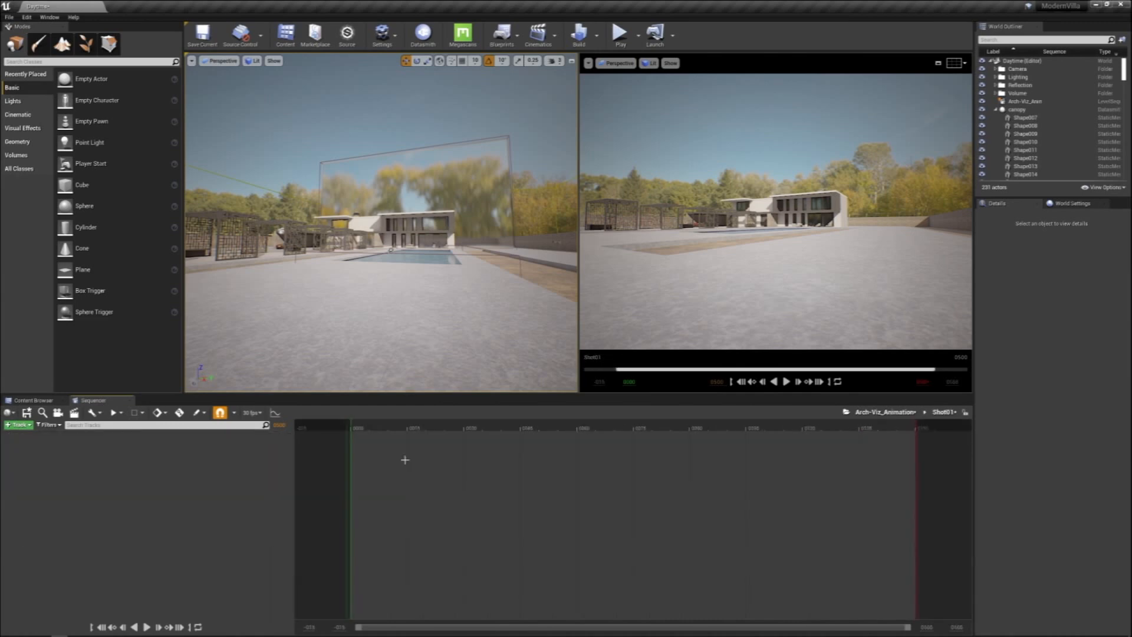
right_click_drag(427, 286, 364, 289)
key("w")
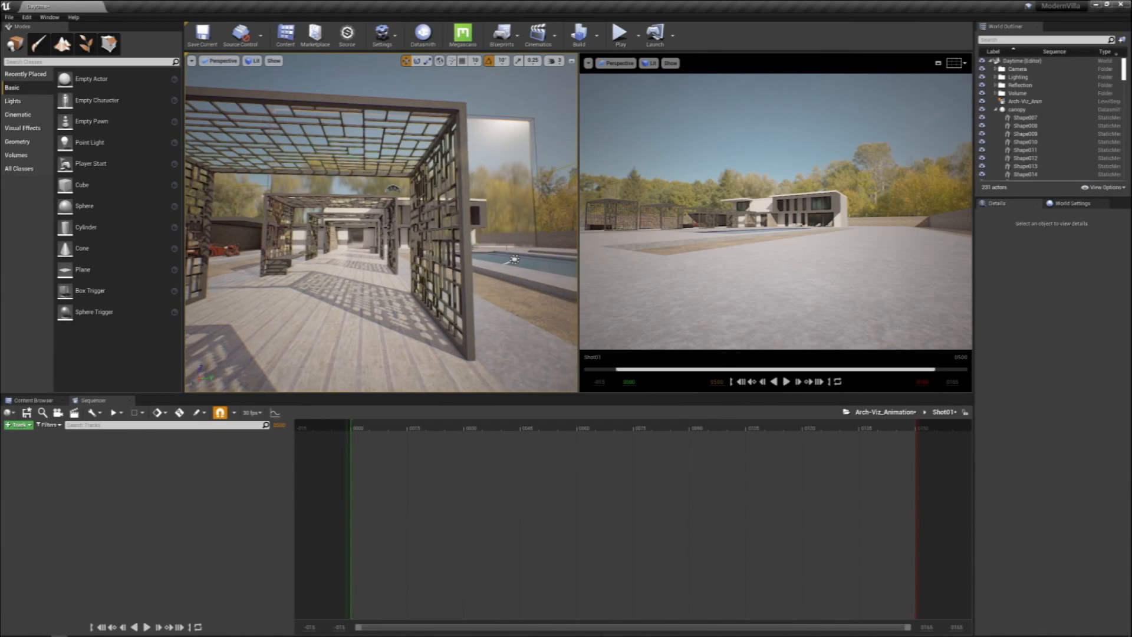
left_click(225, 61)
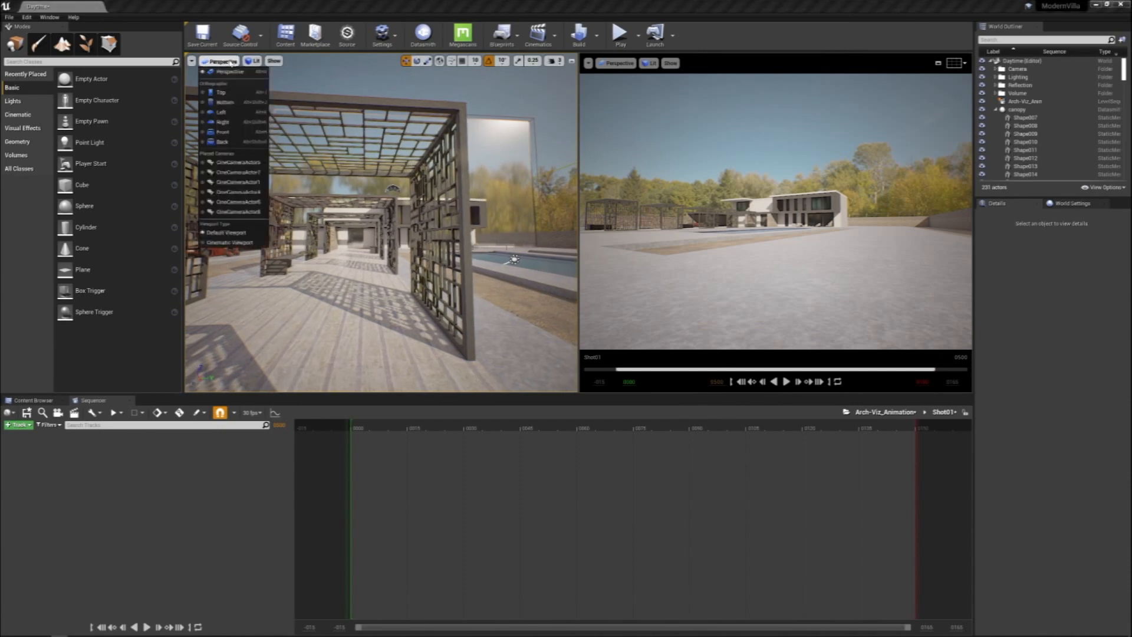
left_click(229, 166)
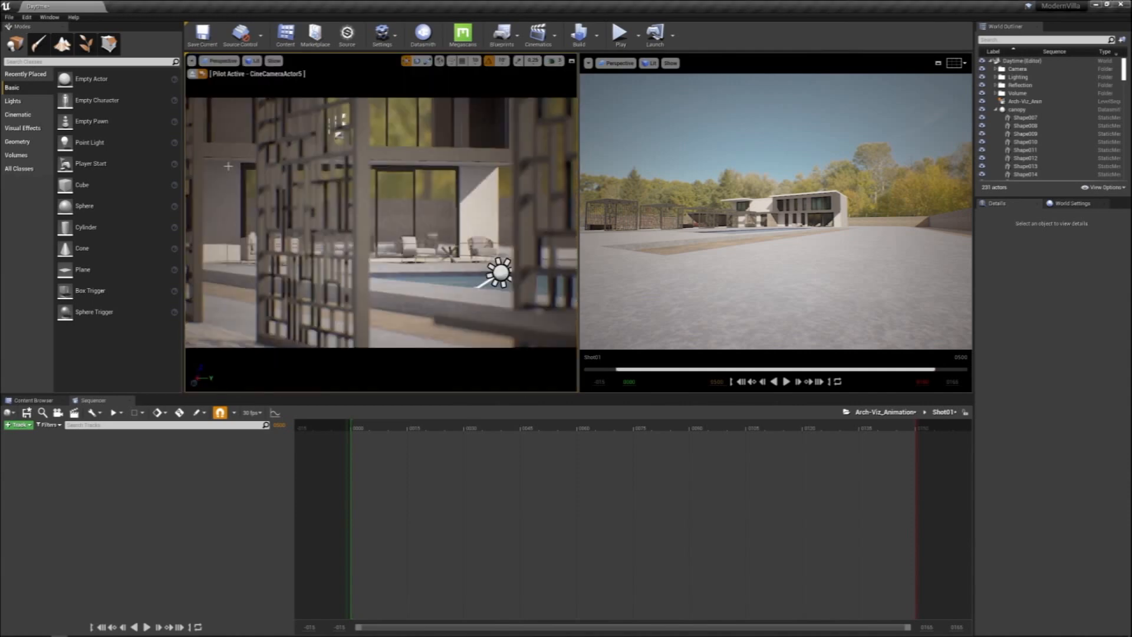
left_click(232, 63)
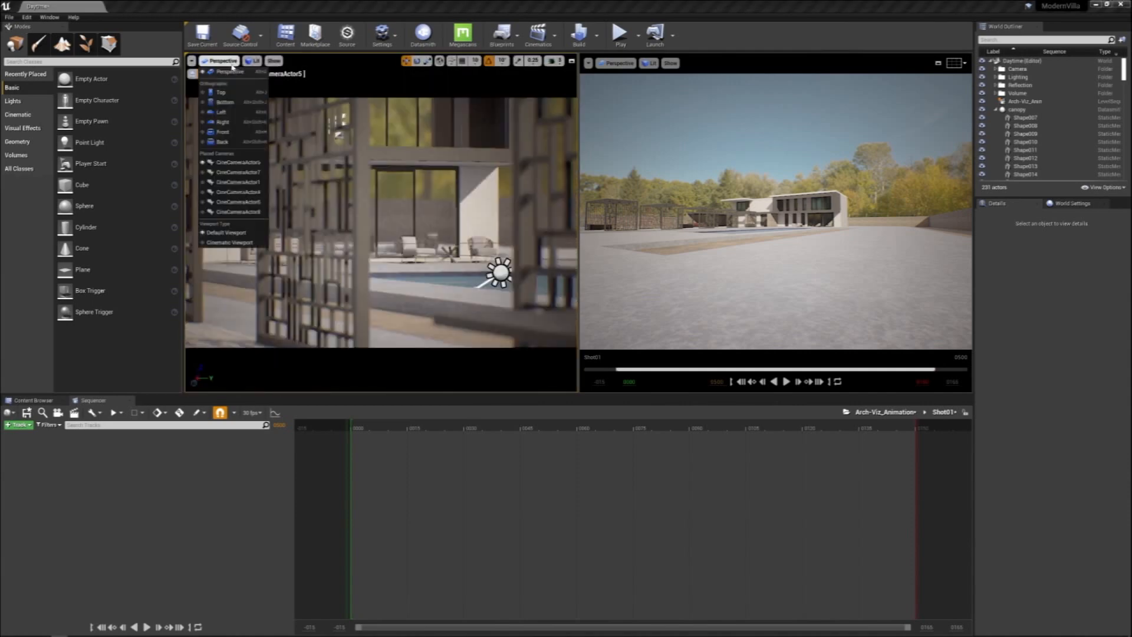
left_click(237, 171)
left_click(224, 61)
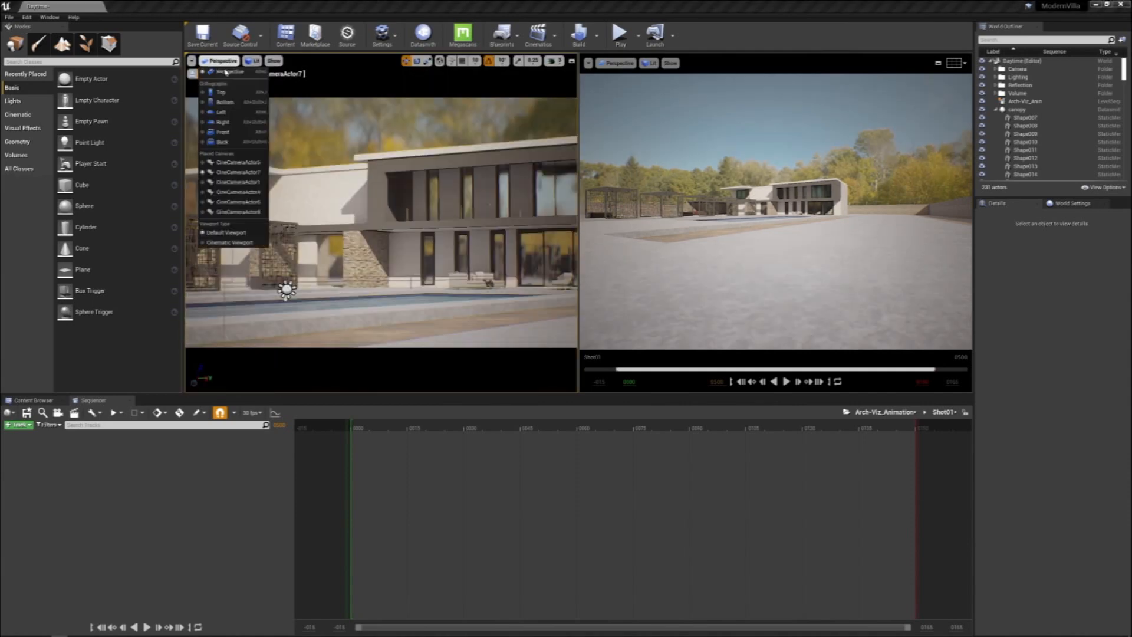
left_click(238, 191)
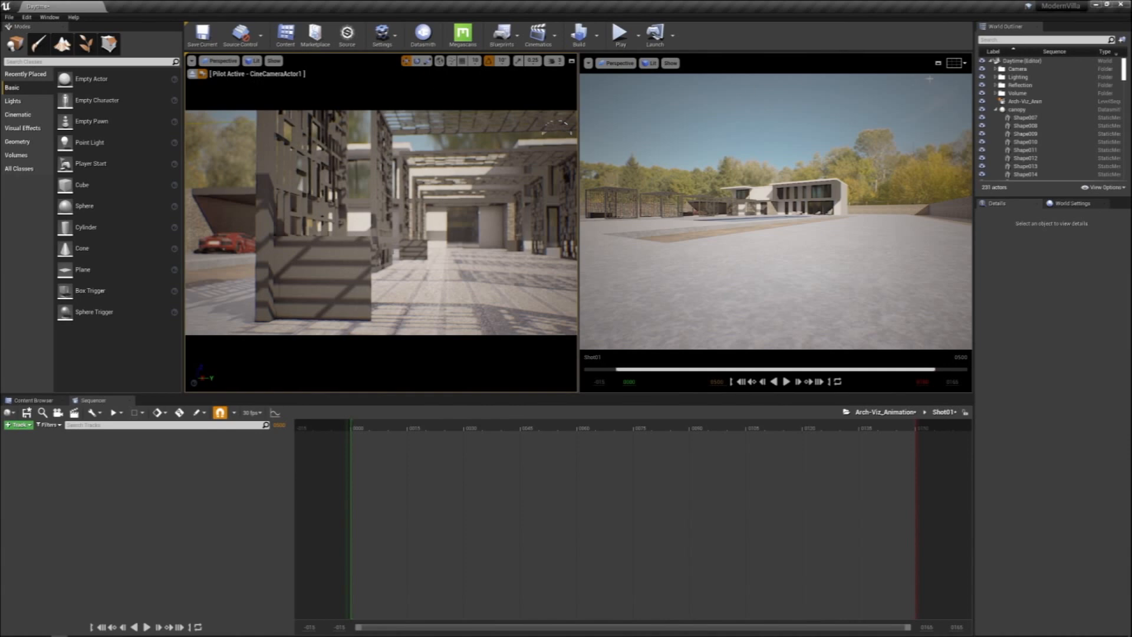
left_click(1024, 39)
type("cinem")
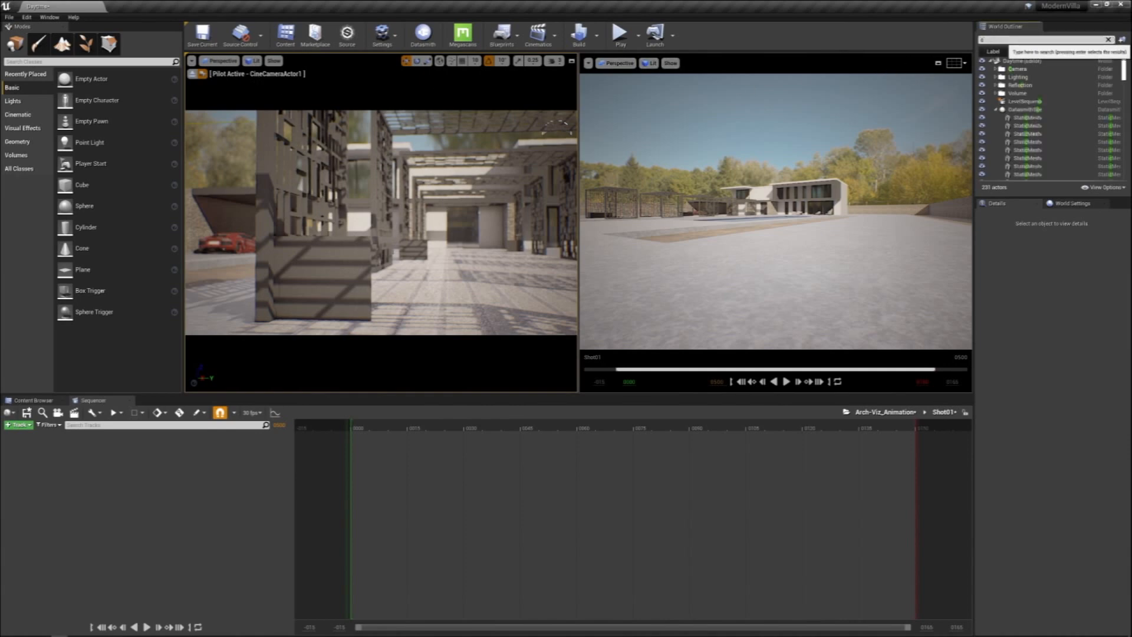
key("BackSpace")
key("BackSpace")
key("BackSpace")
key("BackSpace")
key("BackSpace")
Select CineCameraActor1 in the Camera folder and add it to the Shot01 sequence
left_click(996, 69)
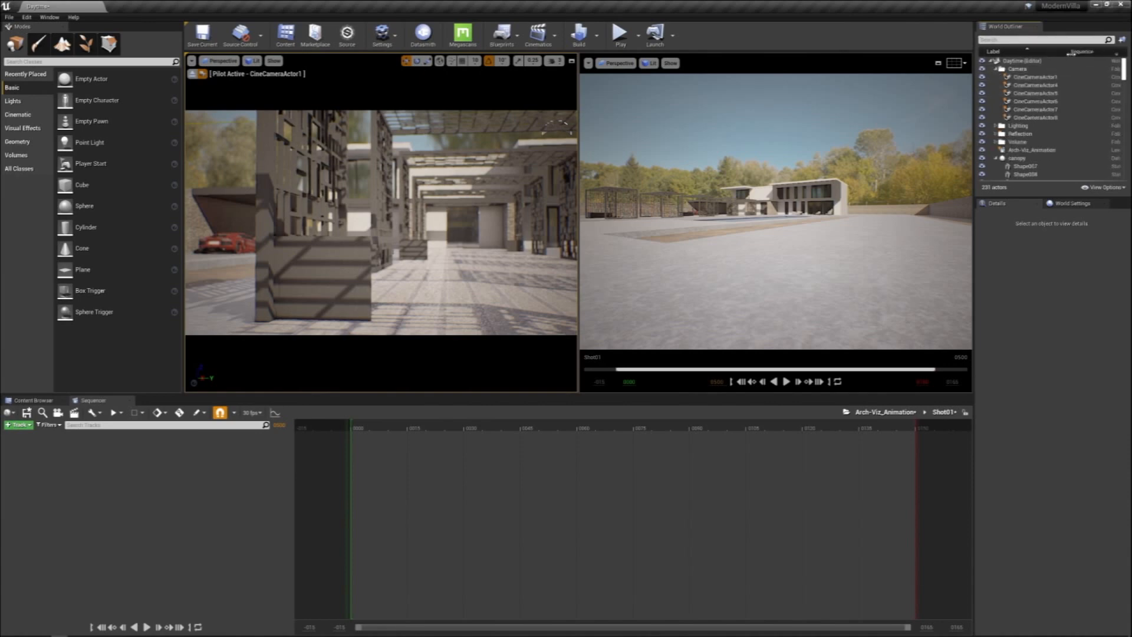
left_click(1051, 77)
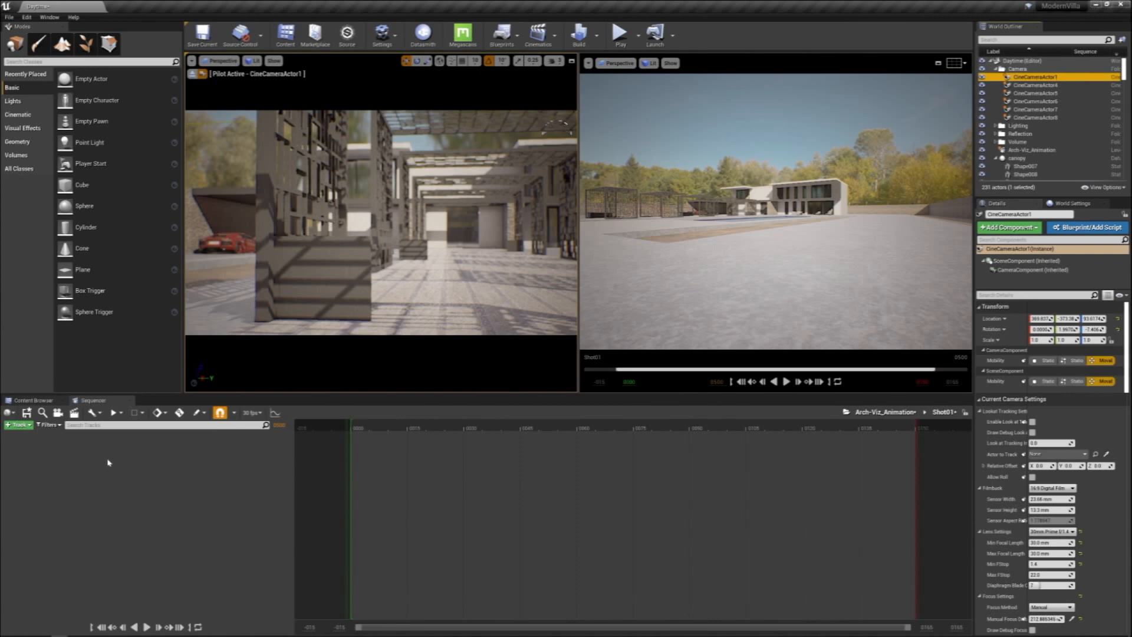
left_click(23, 425)
mouse_move(53, 434)
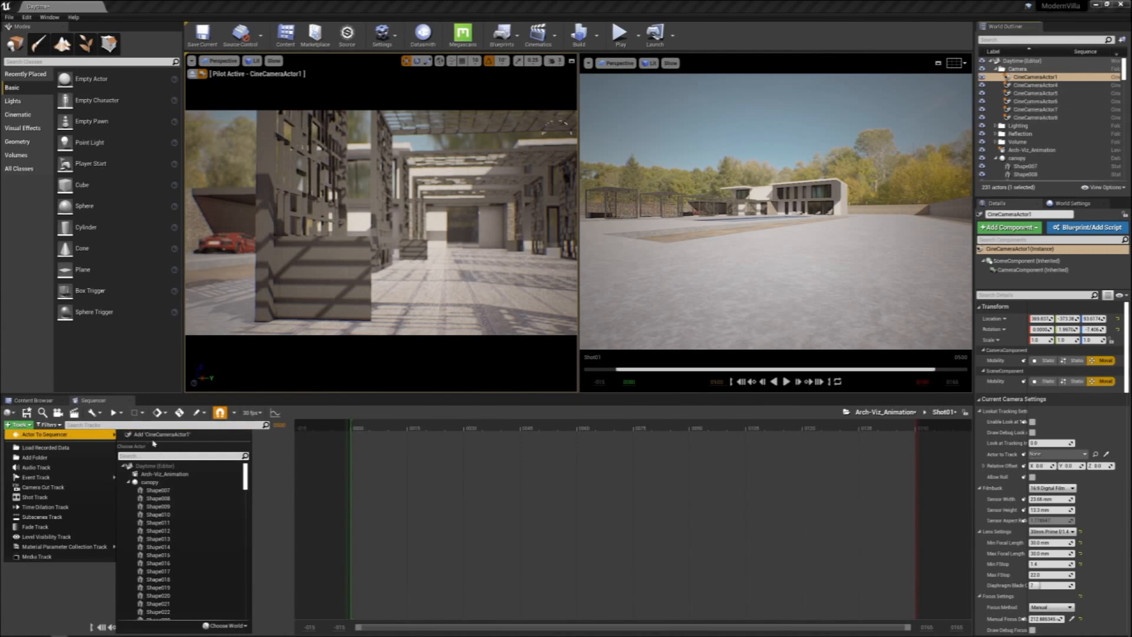
left_click(174, 435)
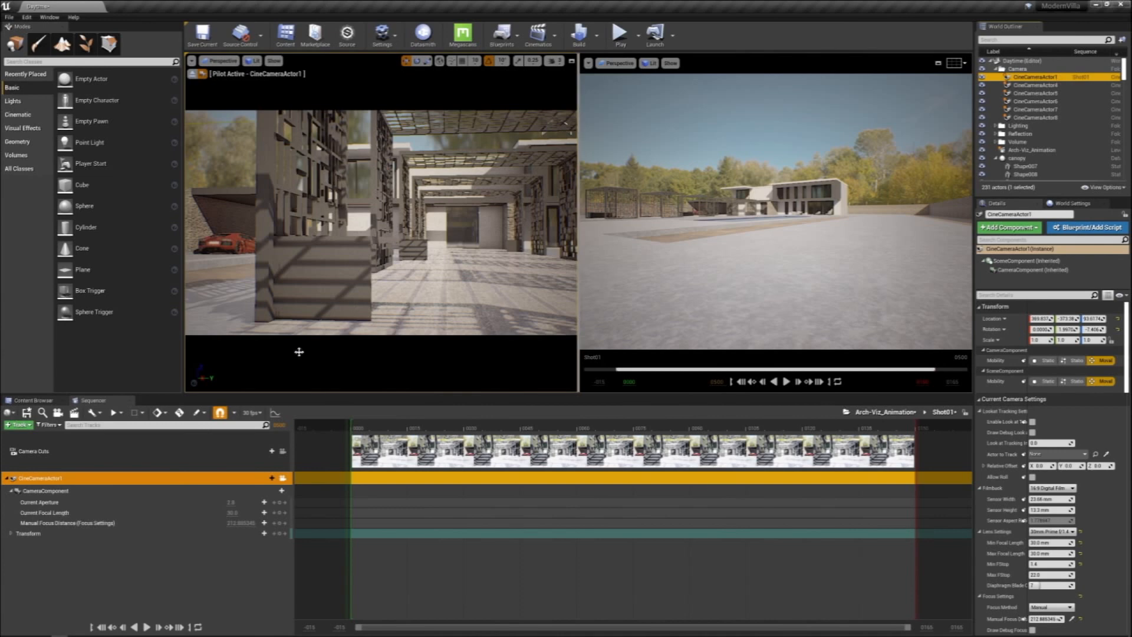
Lock the cinematic viewport to CineCameraActor1 and place the Shot01 playhead at frame 0
left_click(625, 64)
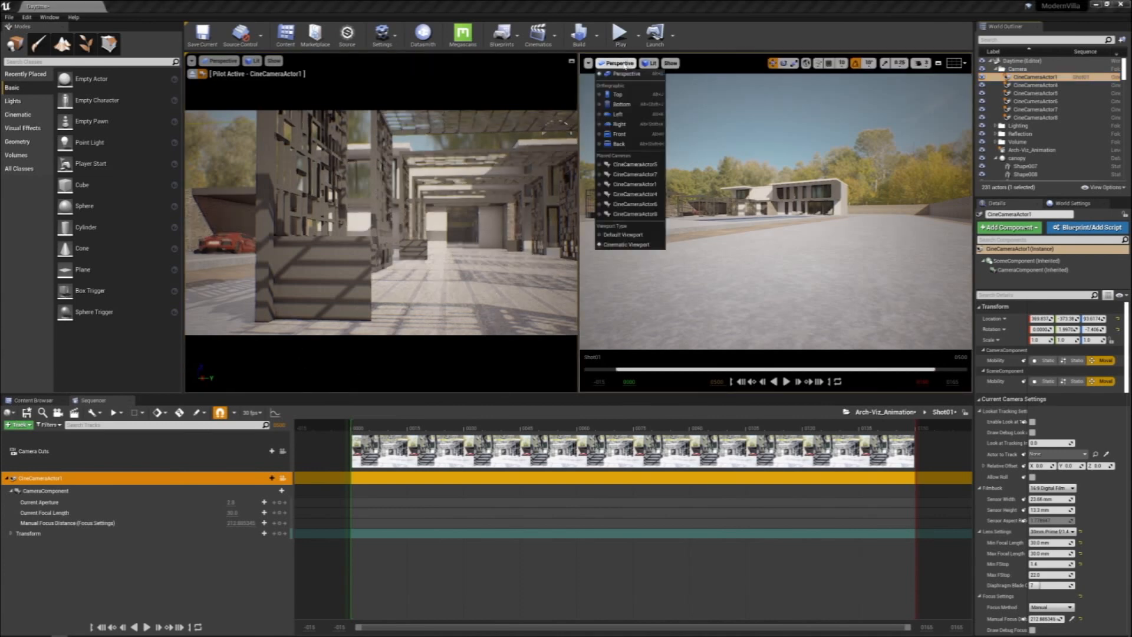
left_click(625, 65)
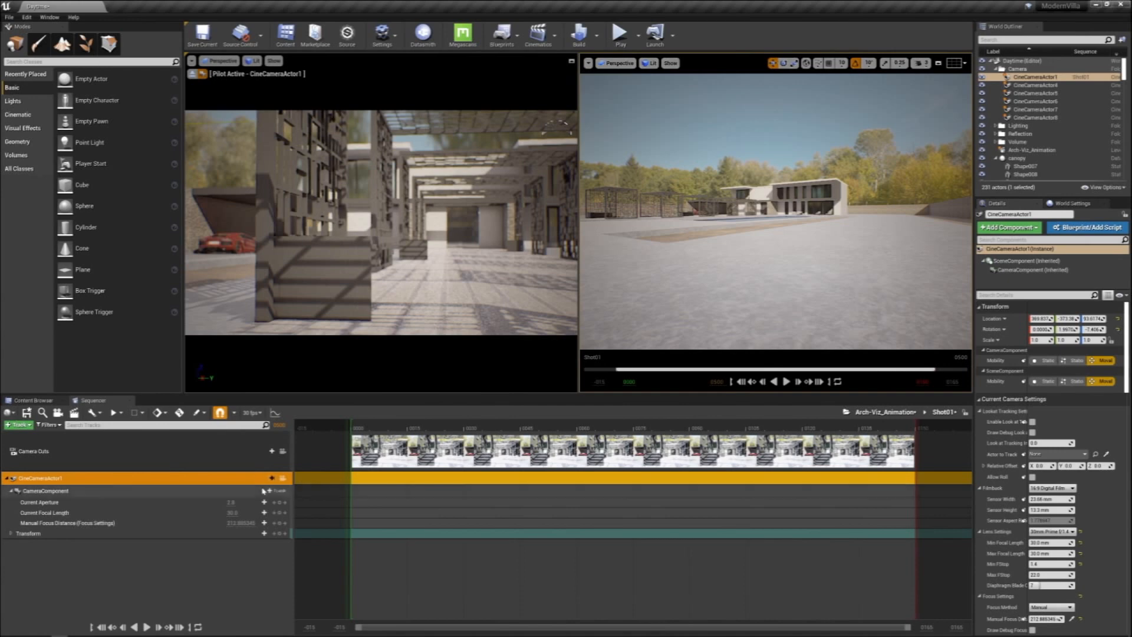
left_click(284, 479)
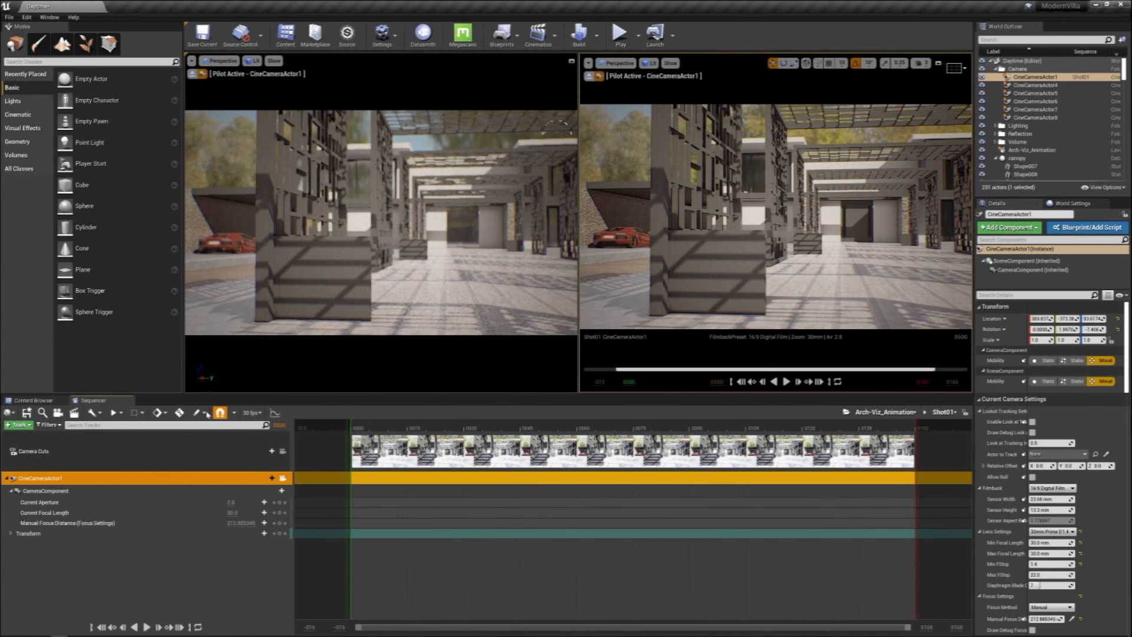
left_click(358, 428)
left_click(353, 424)
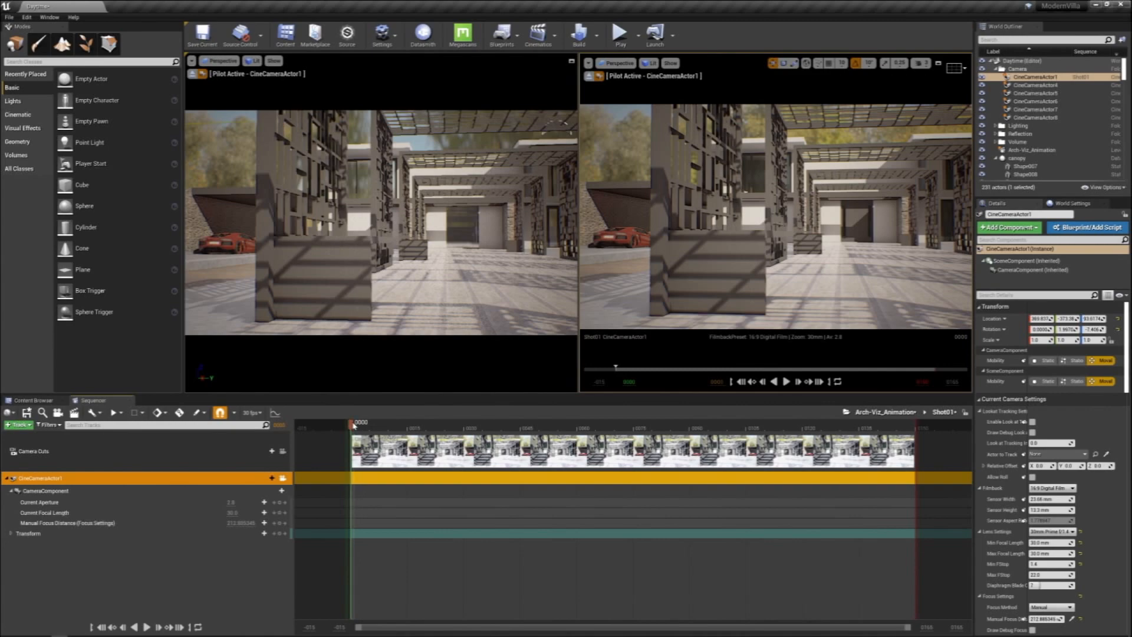
Reposition CineCameraActor1 to show more of the garage and red car beside the pergola, and inspect its Transform channels
key("d")
right_click_drag(416, 275, 458, 275)
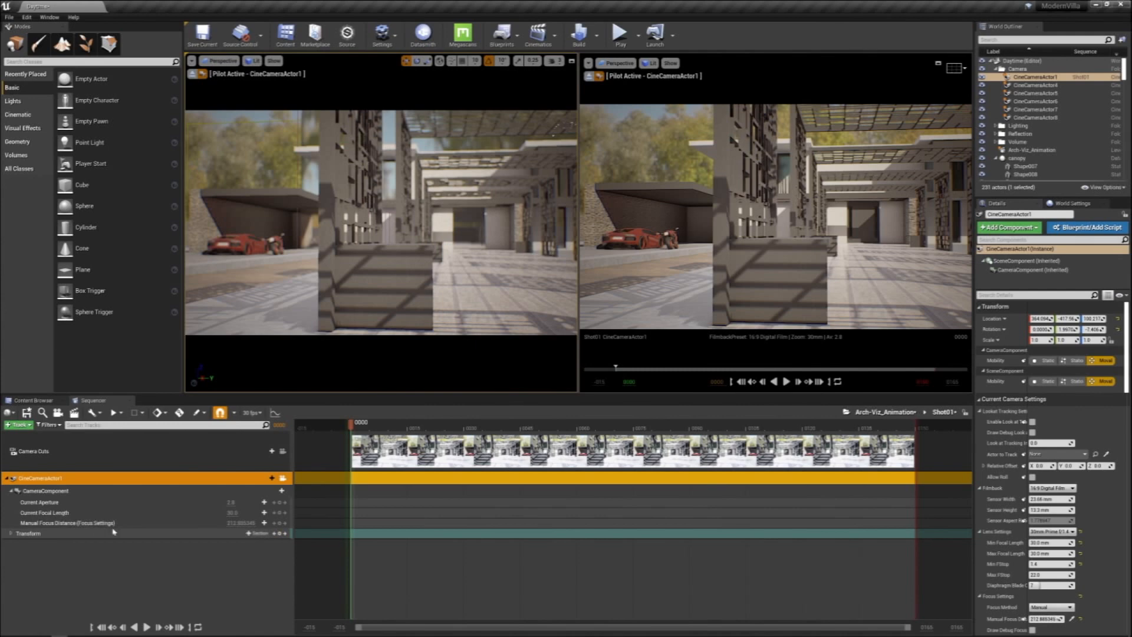
left_click(10, 533)
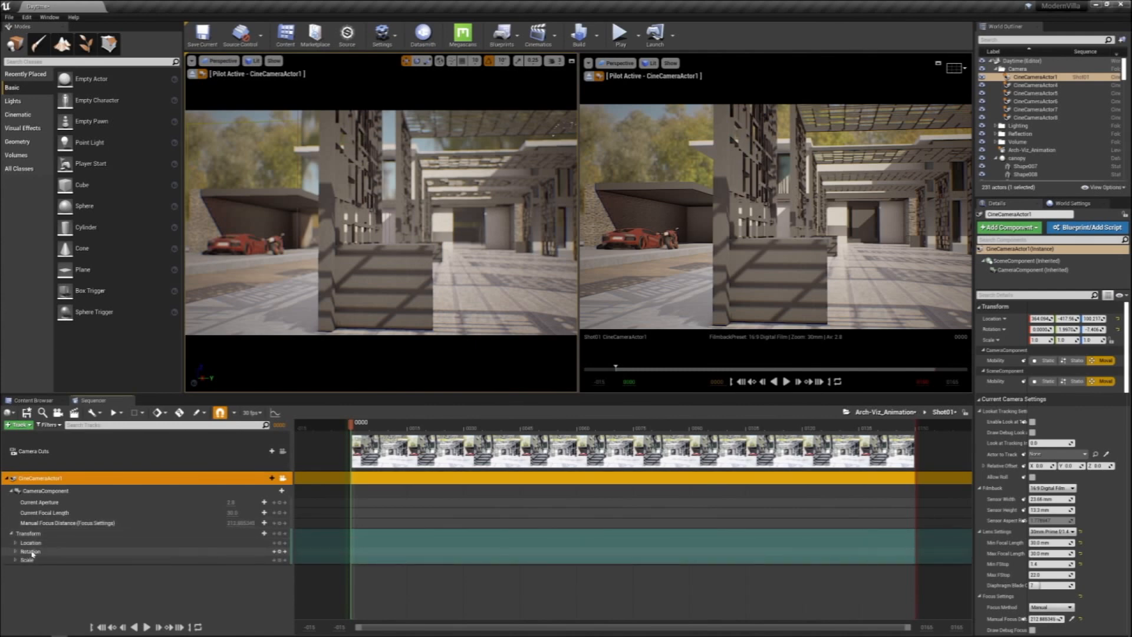
left_click(12, 534)
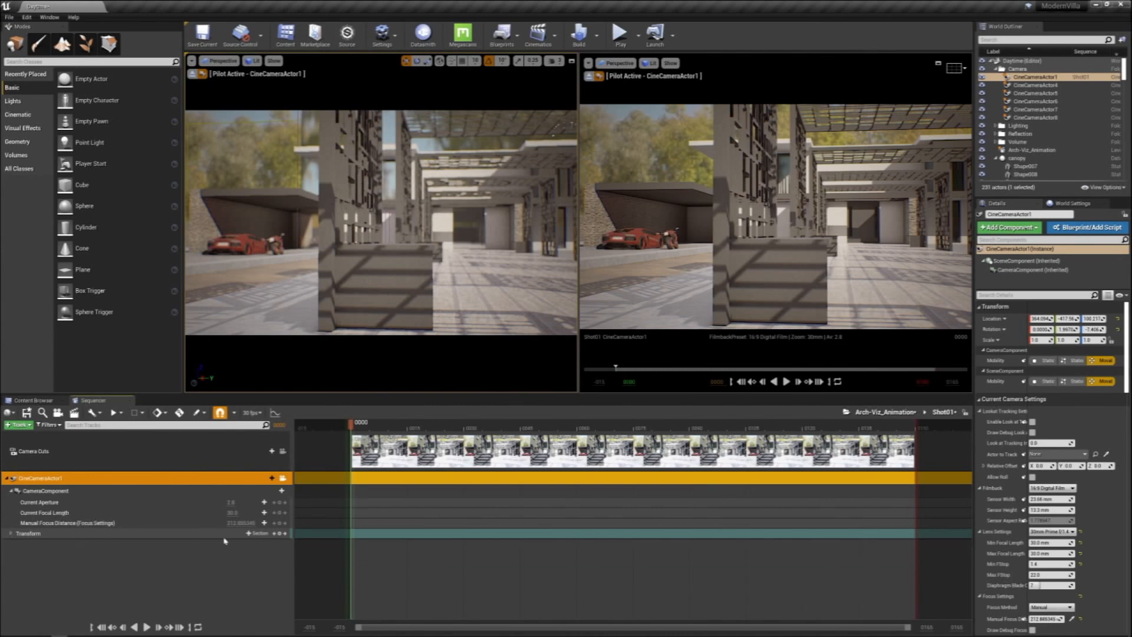
Key CineCameraActor1's Transform at frame 0 of Shot01
left_click(280, 533)
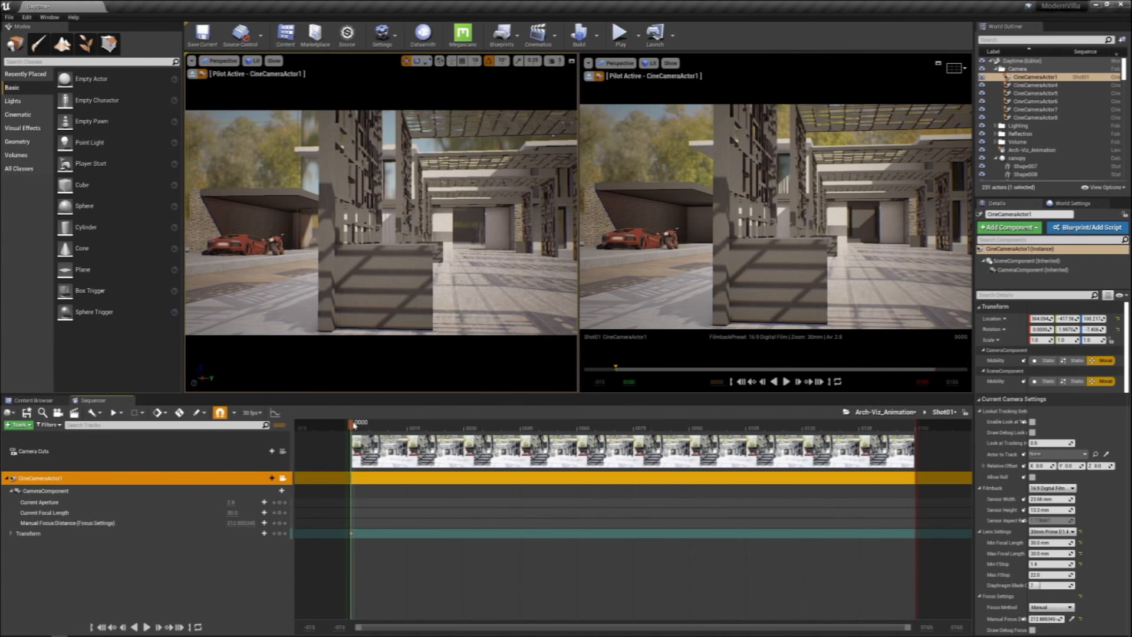
key("ctrl+z")
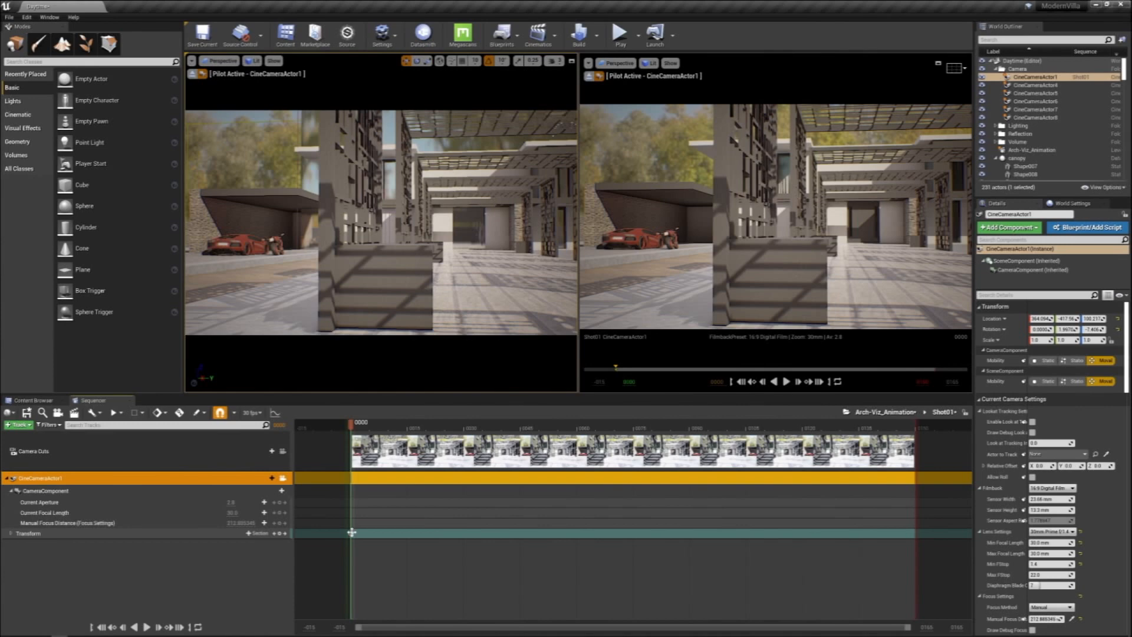
left_click(352, 533)
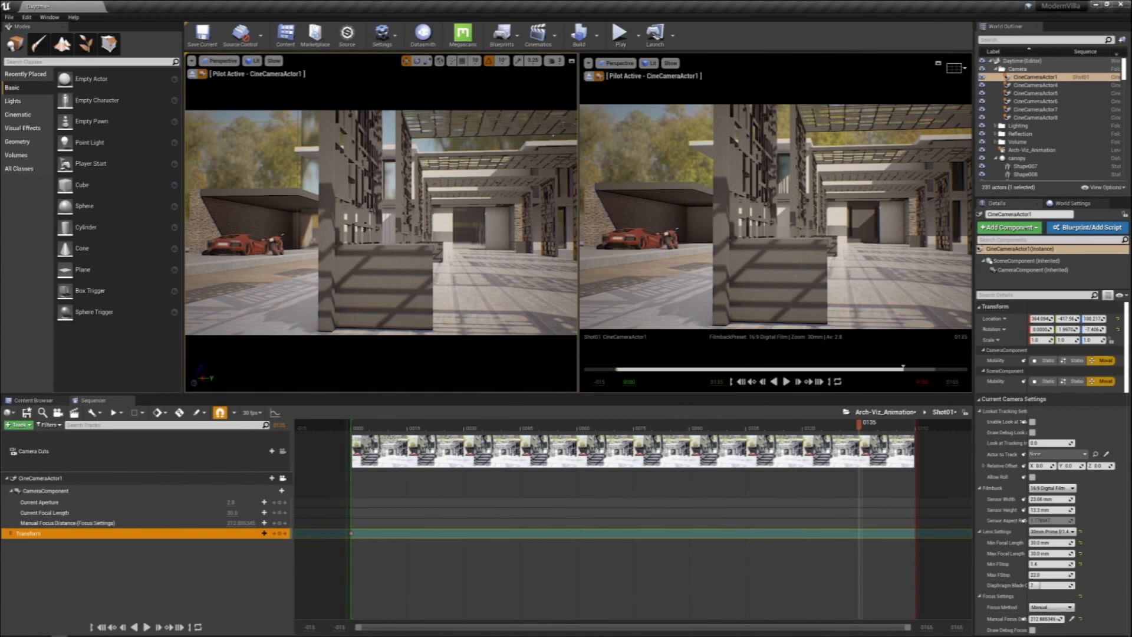
At frame 135, move CineCameraActor1 sideways past the pergola to the path beside the lattice screens and key its Transform
key("d")
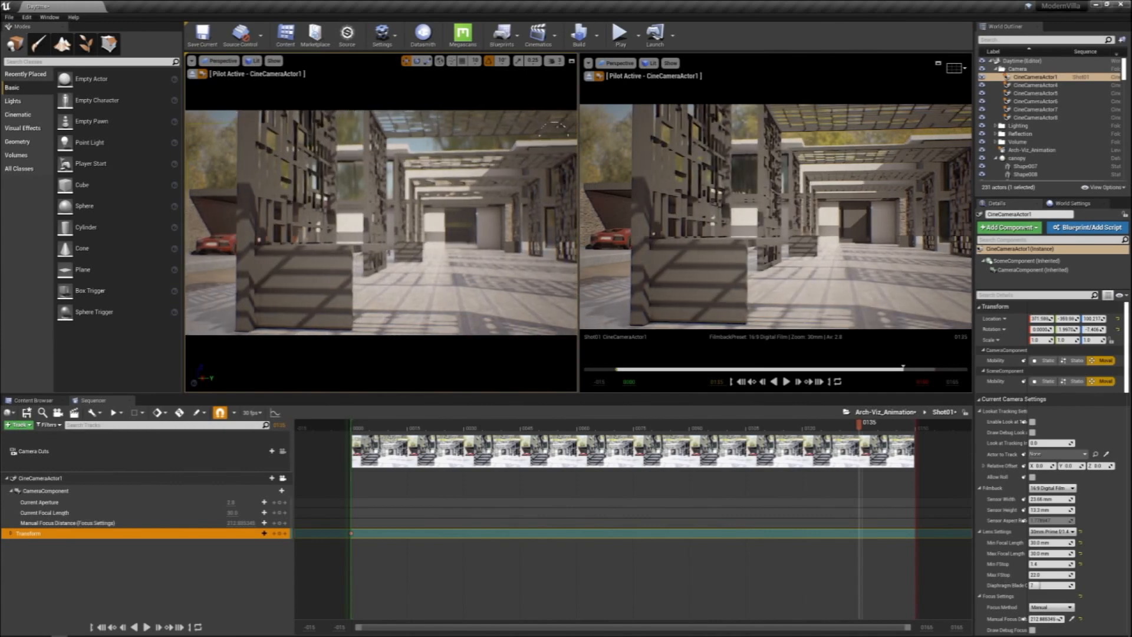
key("d")
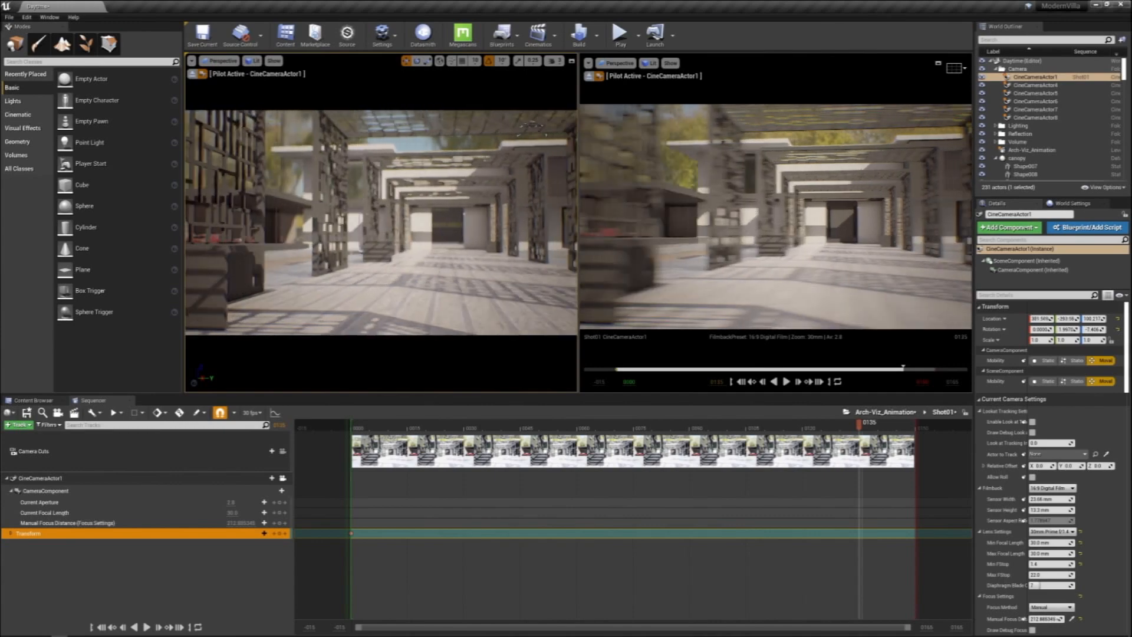
key("d")
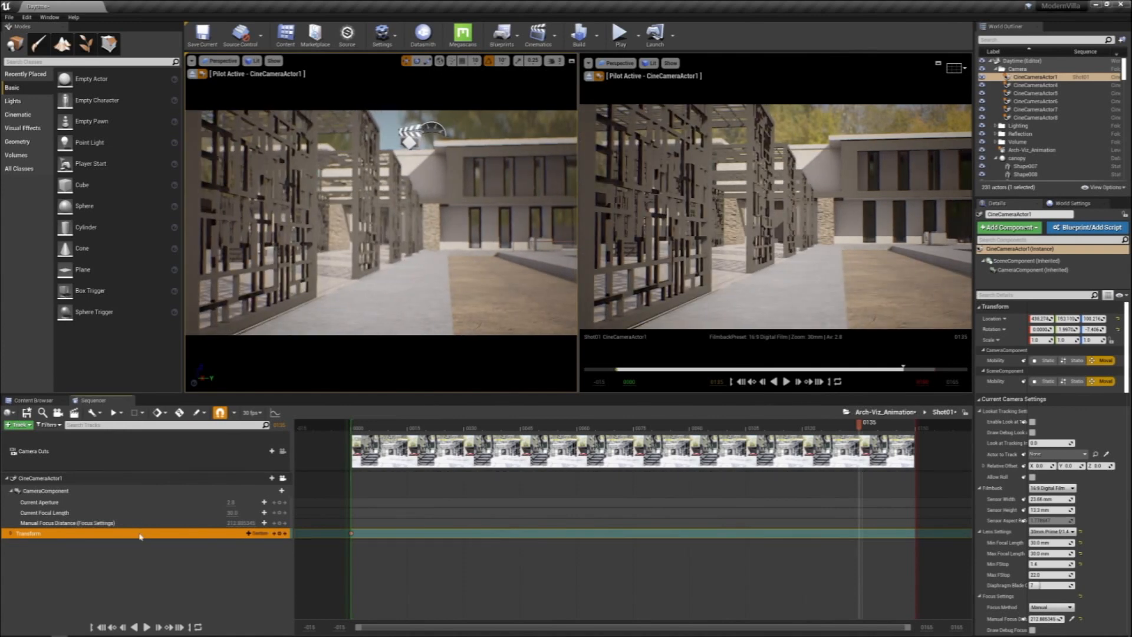
key("s")
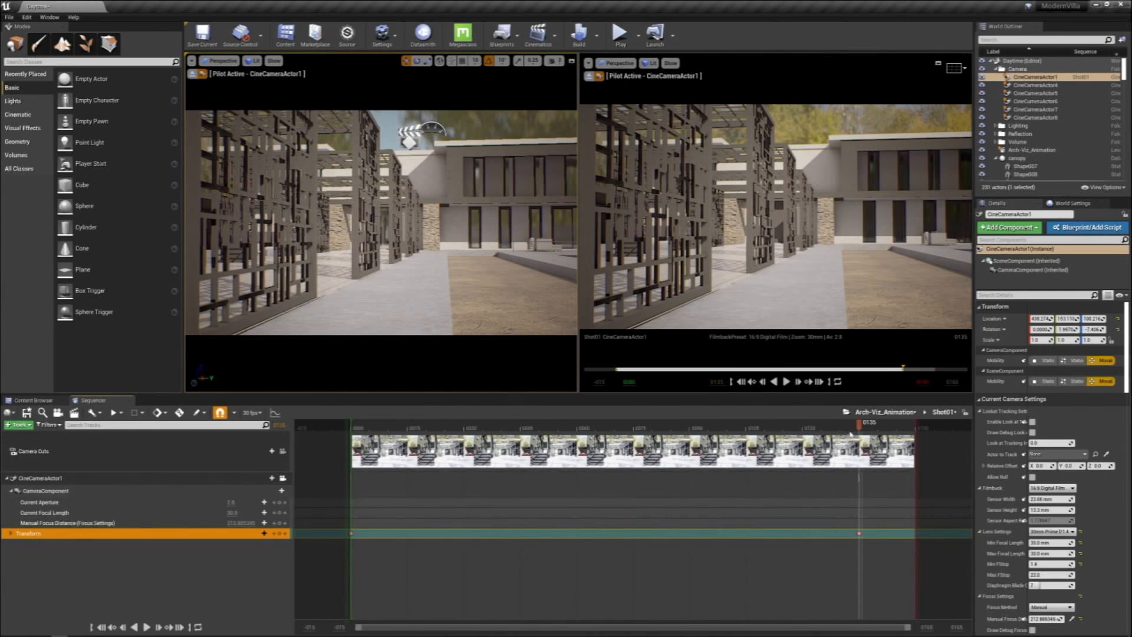
Scrub through the Shot01 camera move and return to the Arch-Viz_Animation master sequence
left_click_drag(859, 428, 362, 426)
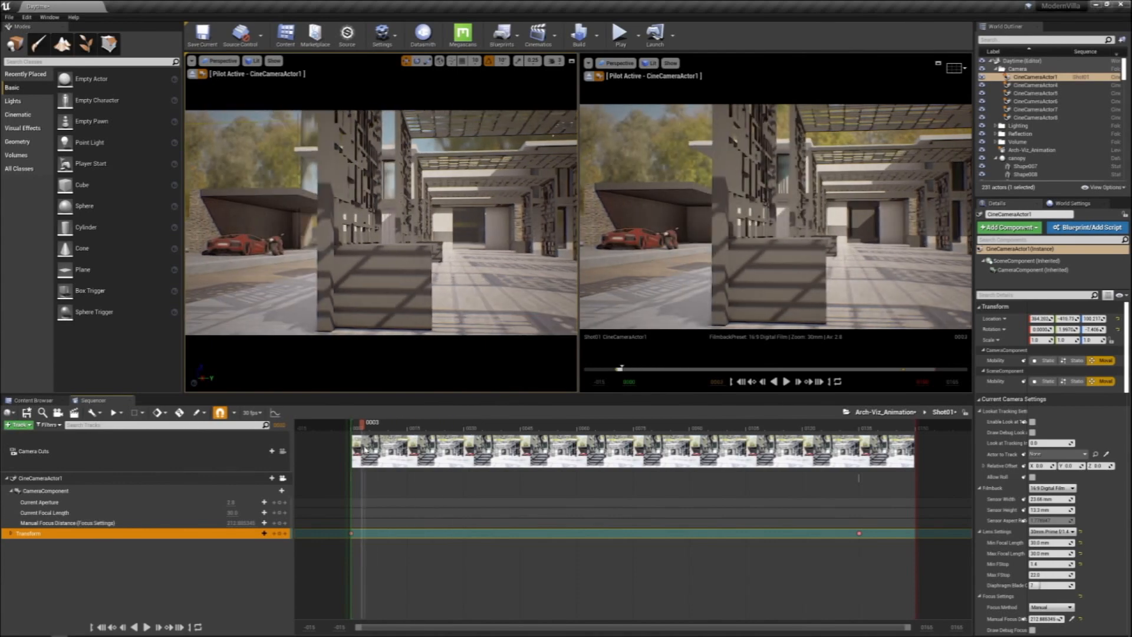
left_click_drag(362, 426, 848, 425)
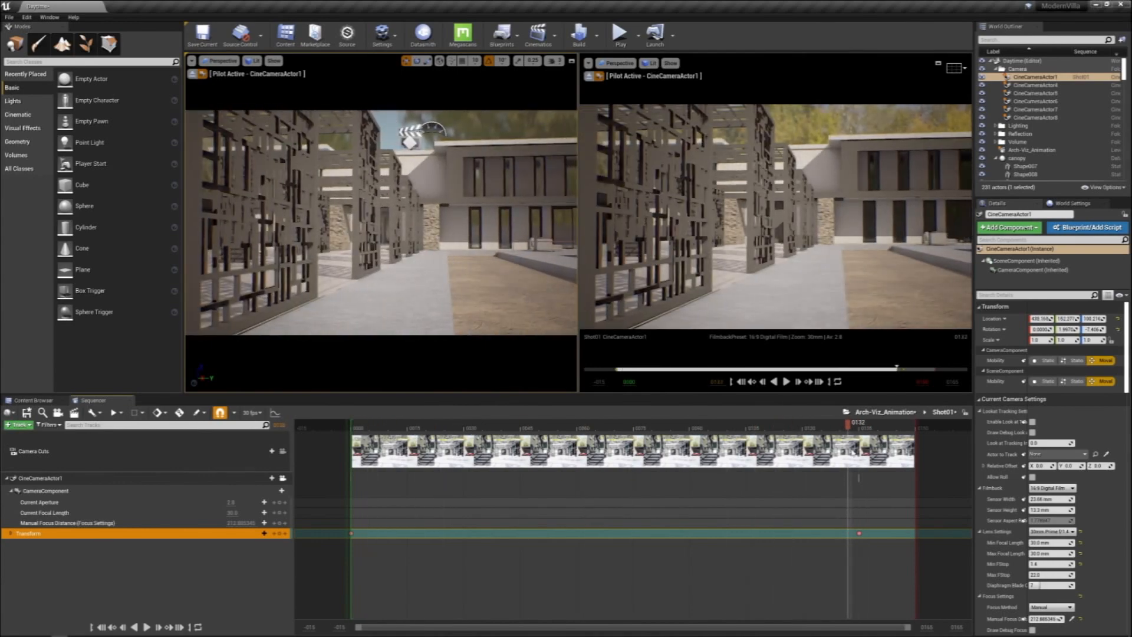
left_click(879, 413)
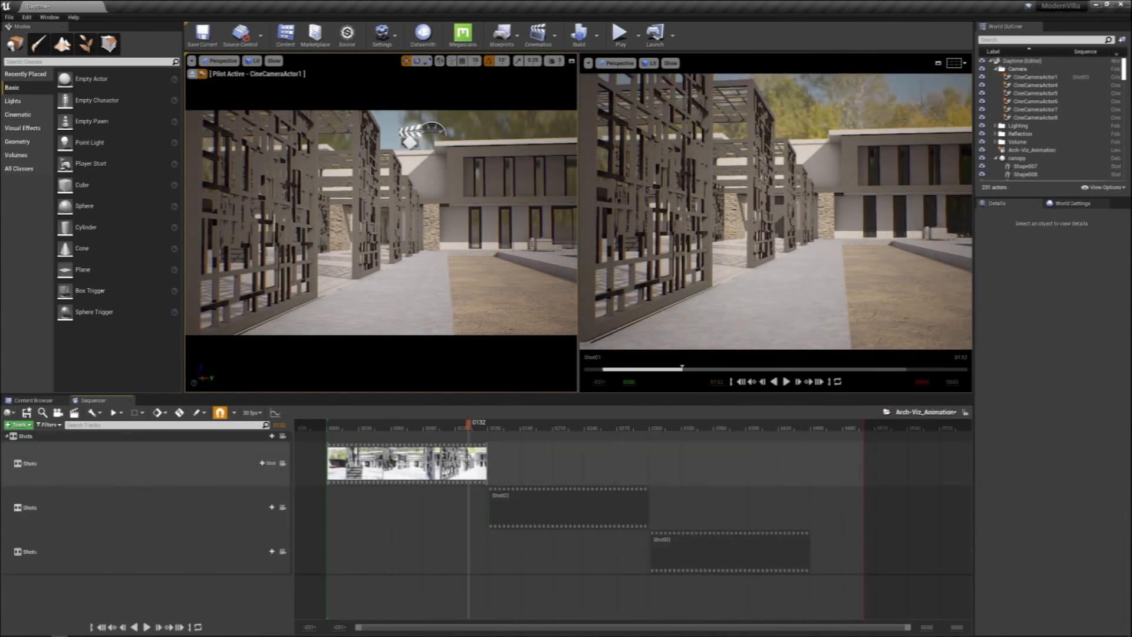
Play the master sequence from near its start and lock the cinematic viewport to the Shot01 track's camera
left_click(388, 459)
left_click_drag(407, 429, 329, 429)
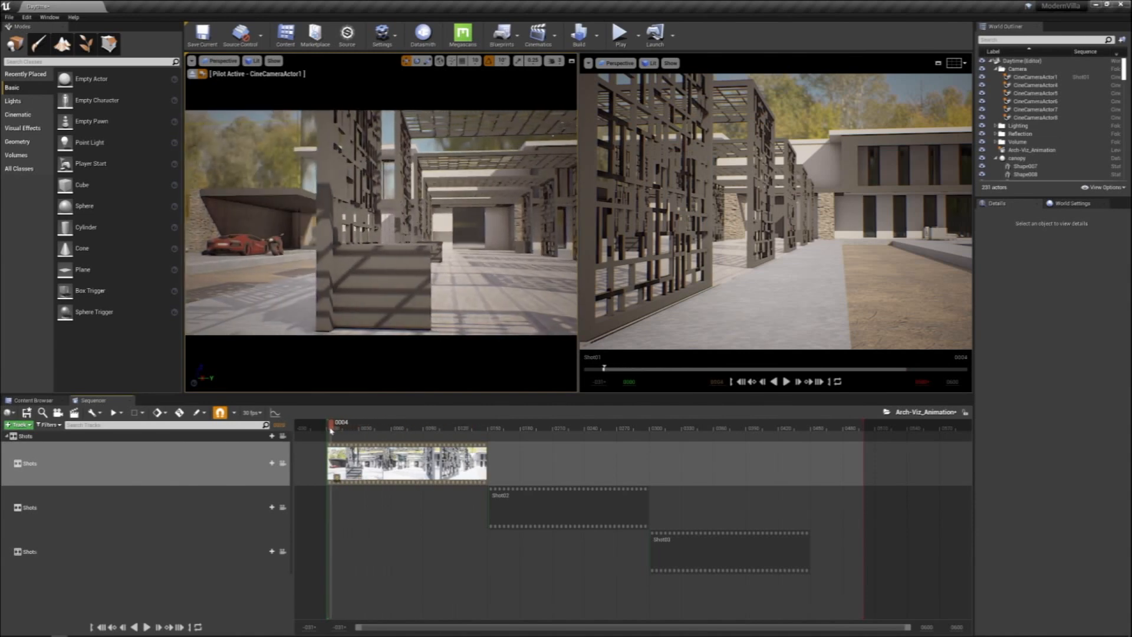
left_click(787, 383)
left_click(788, 383)
left_click(283, 464)
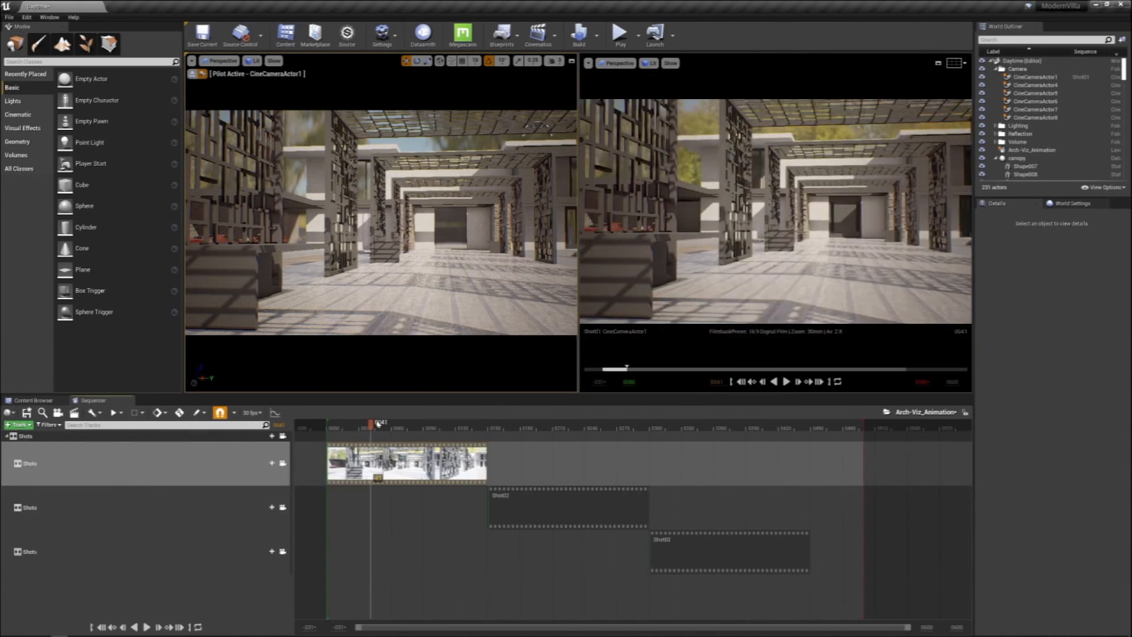
Play the master sequence from near its start to preview the Shot01 camera move, ending with the playhead at frame 144
left_click_drag(357, 427, 331, 429)
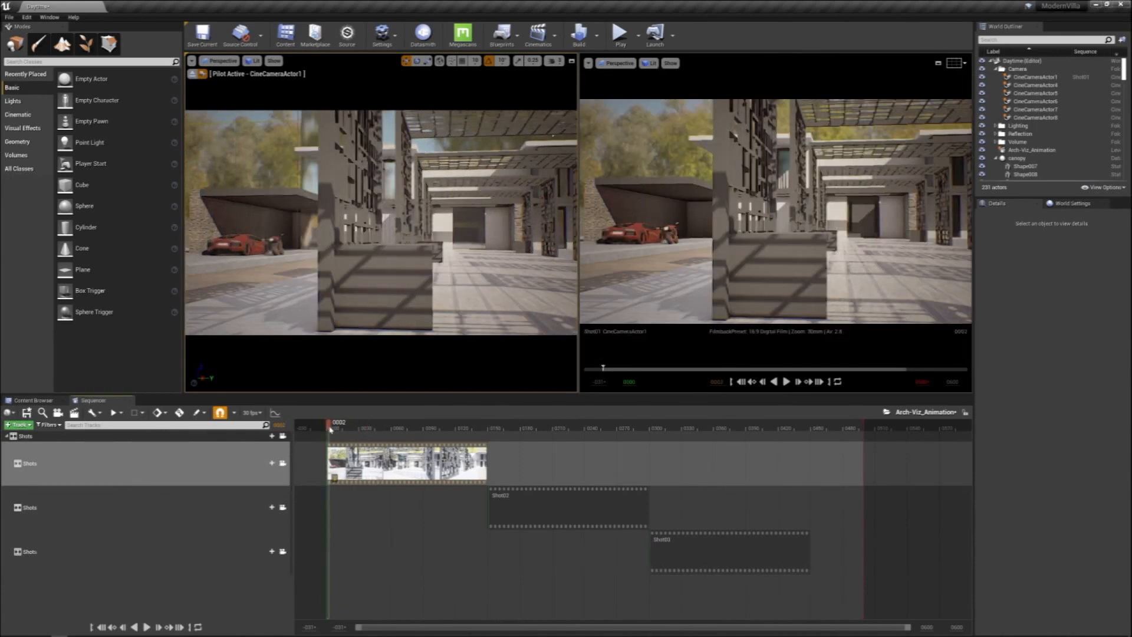
left_click(788, 381)
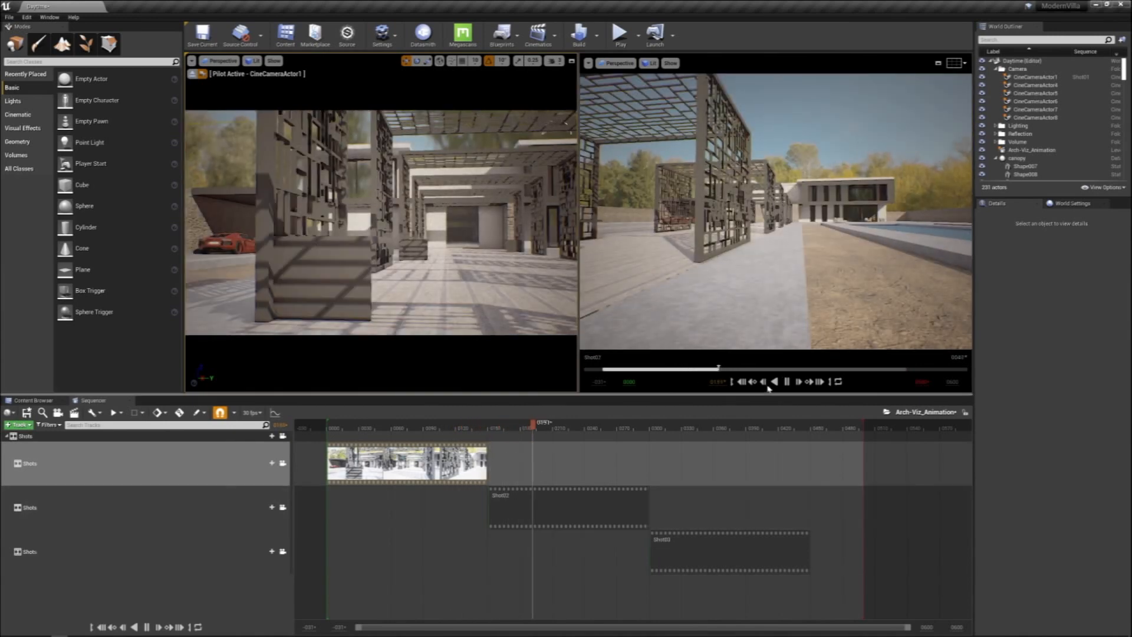
left_click(787, 382)
left_click_drag(561, 424, 481, 435)
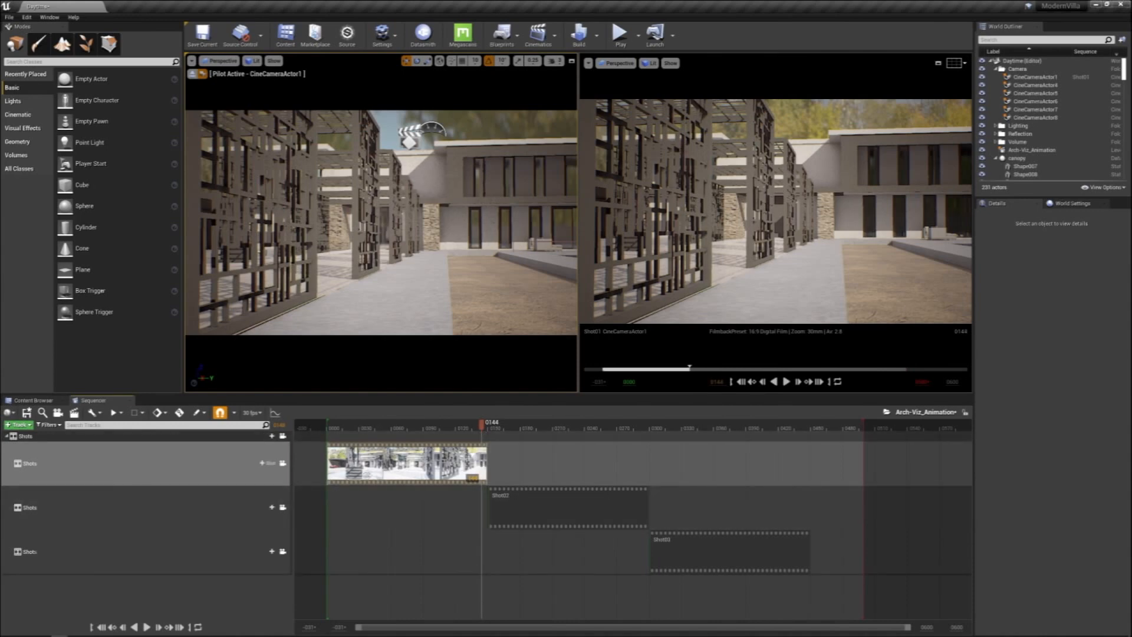
Open the Shot02 sequence and view the scene through CineCameraActor4 in the default viewport
left_click(188, 516)
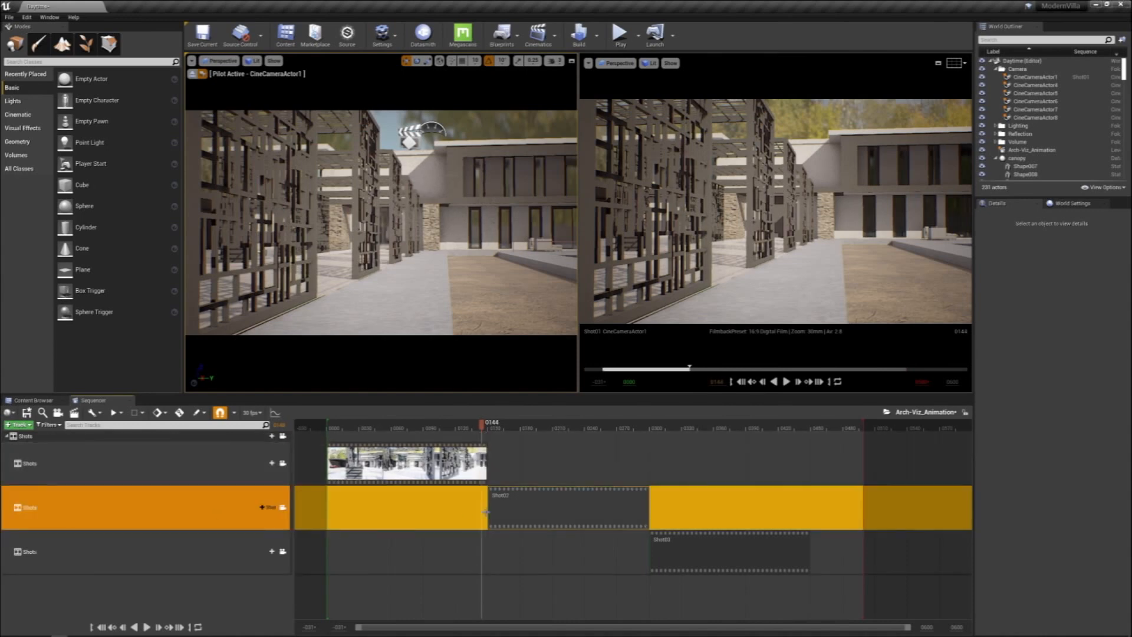
double_click(545, 509)
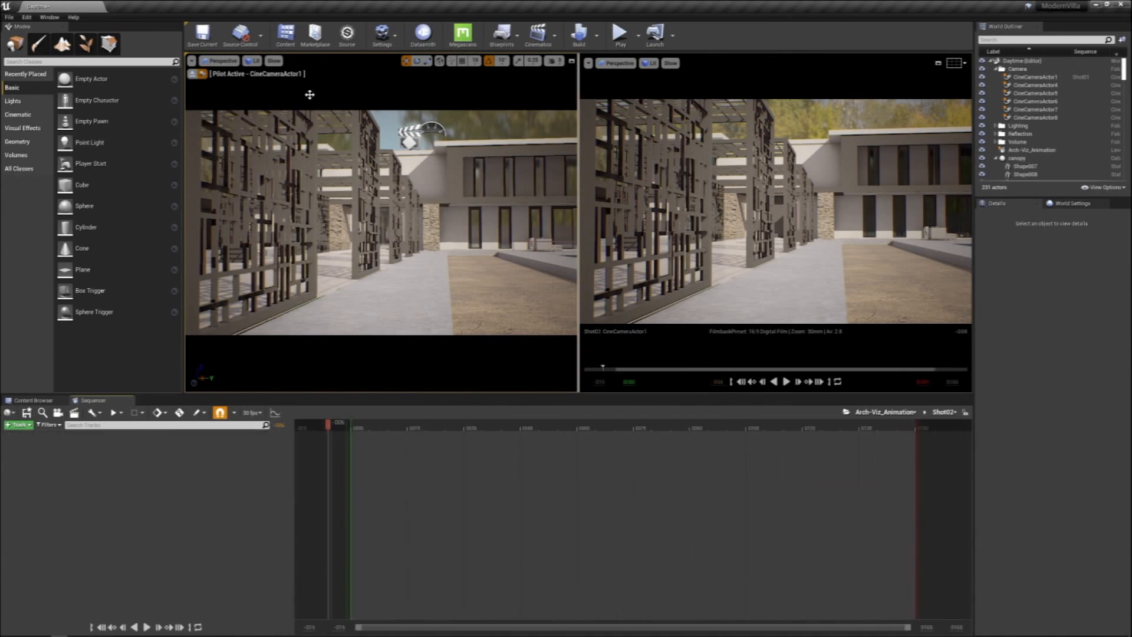
left_click(219, 60)
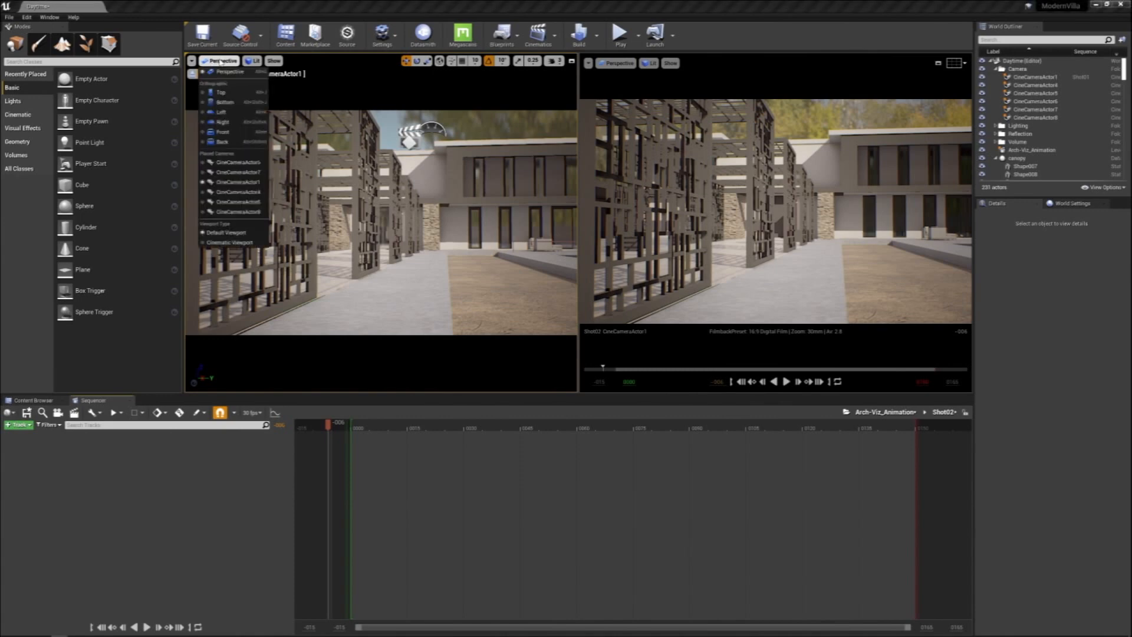
left_click(238, 191)
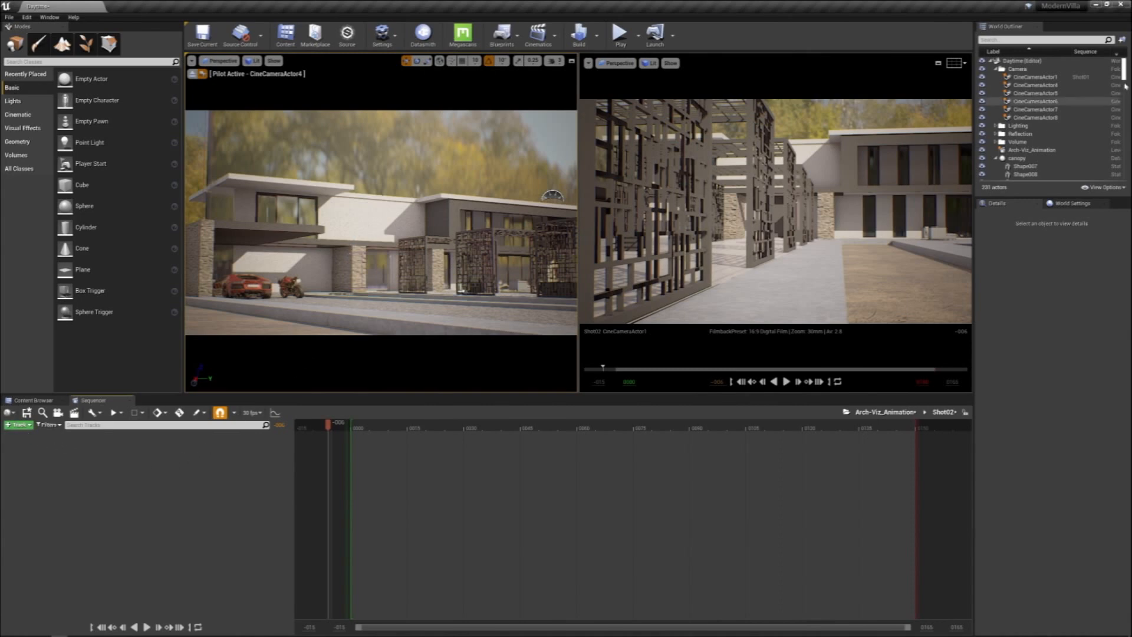
Select CineCameraActor4 in the Camera folder and add it to the Shot02 sequence
left_click(1044, 85)
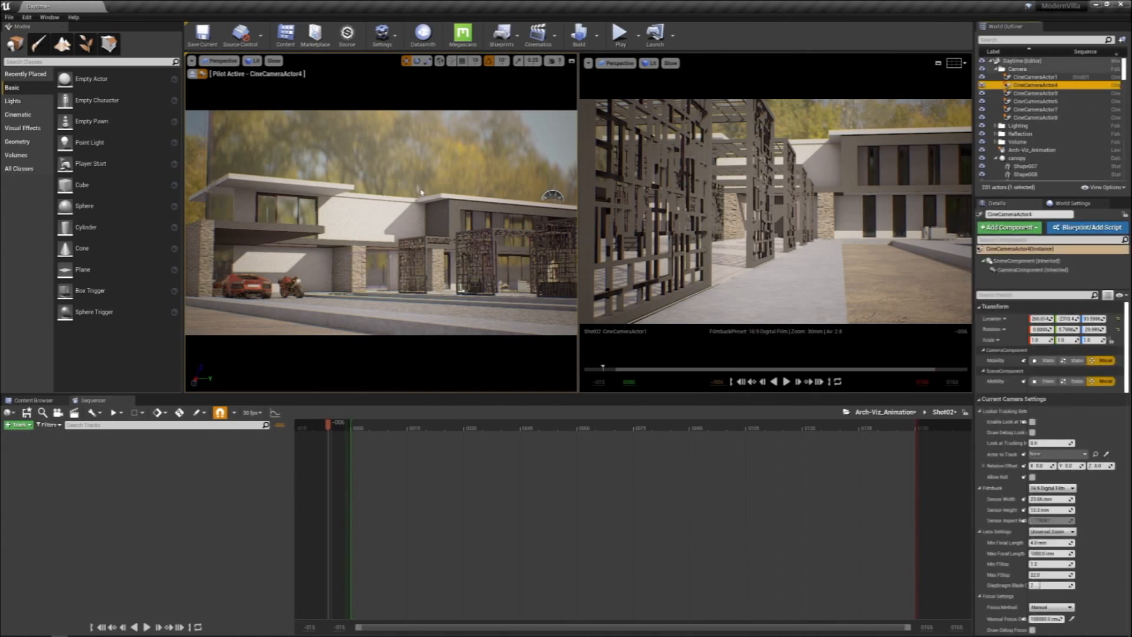
left_click(18, 425)
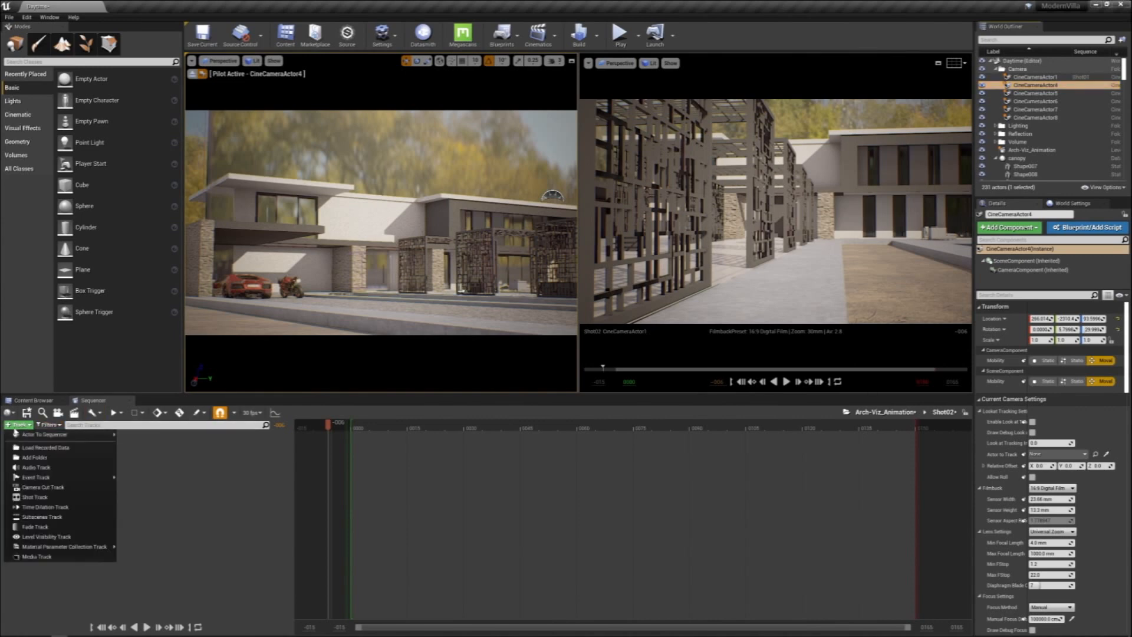
mouse_move(38, 436)
left_click(160, 436)
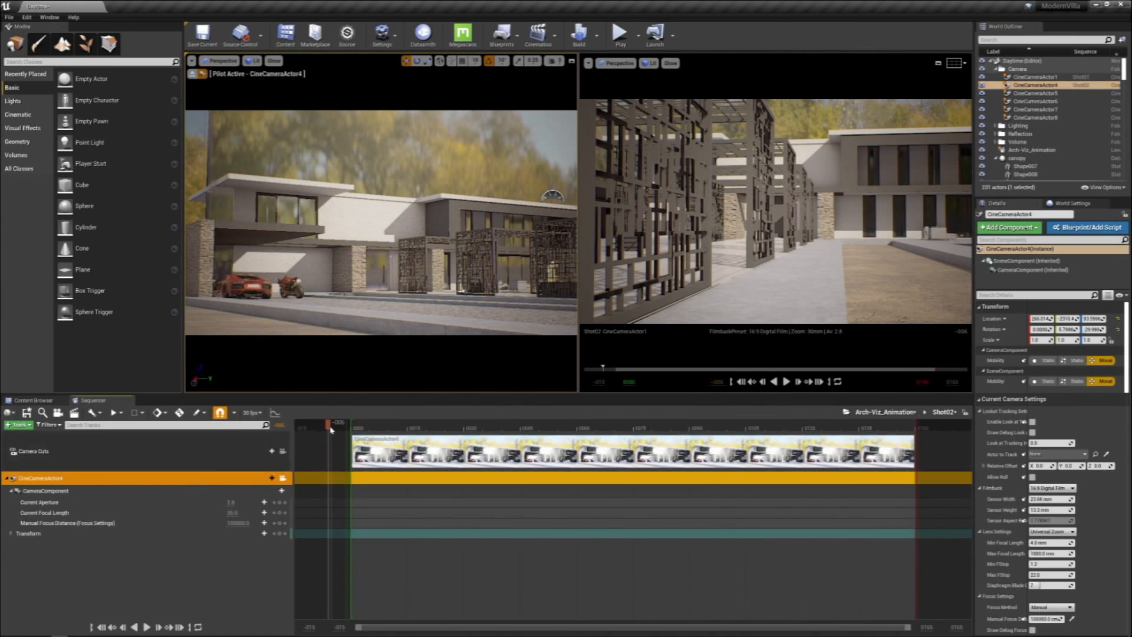
Place the Shot02 playhead at frame 0 and key CineCameraActor4's Transform there
left_click_drag(331, 429, 348, 427)
key("Right")
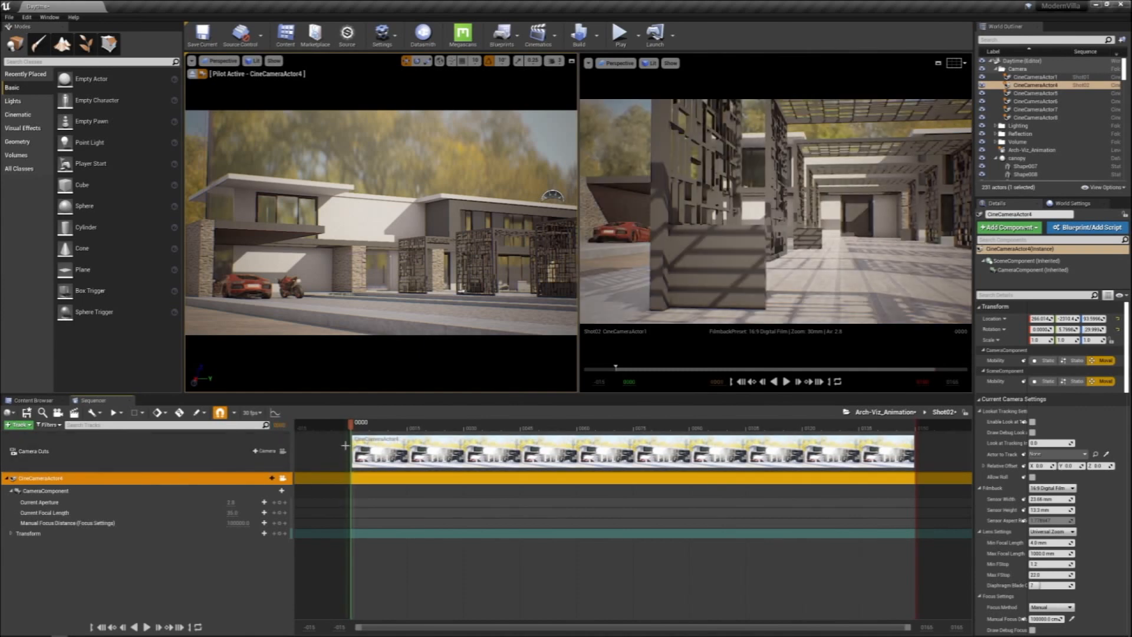
left_click(135, 536)
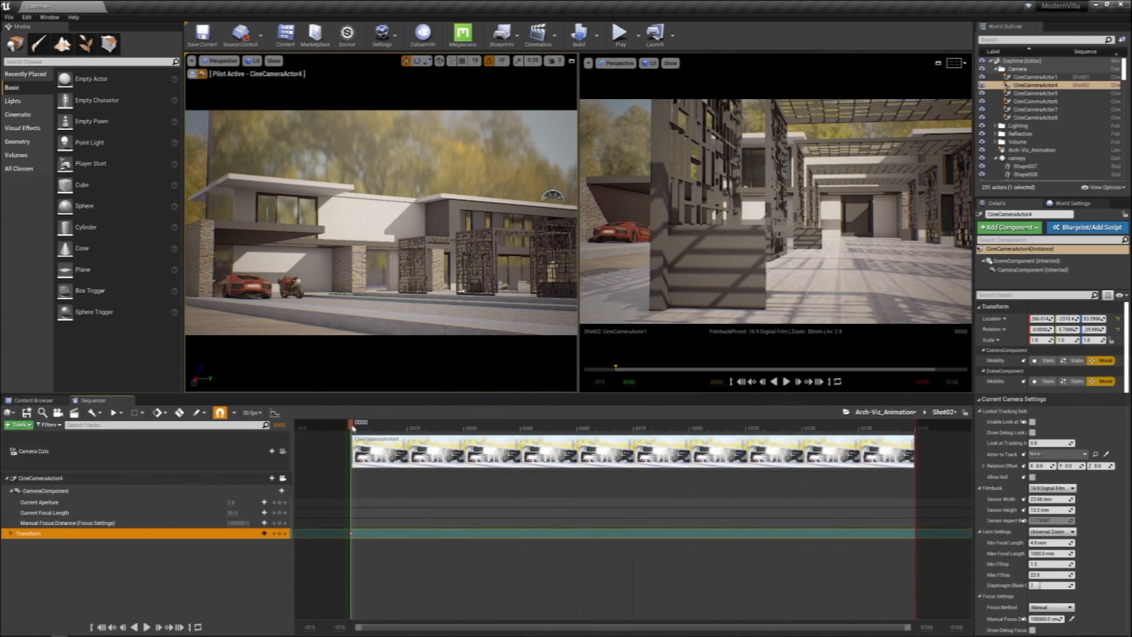
At frame 120 of Shot02, move CineCameraActor4 closer to the house entrance and lattice screens and key its Transform
left_click_drag(352, 427, 510, 431)
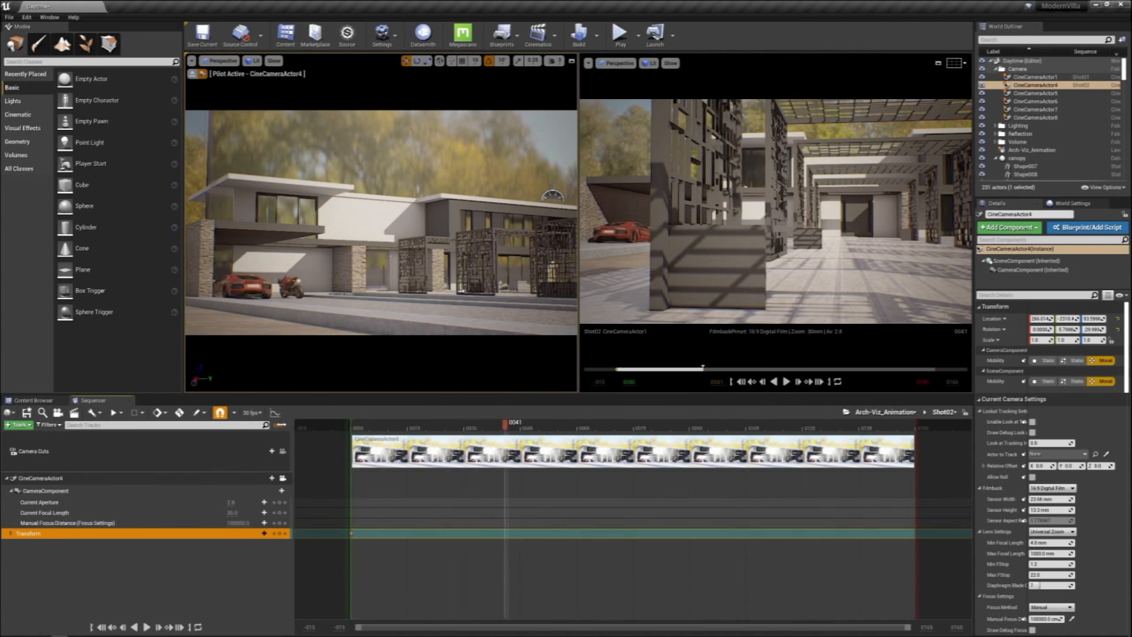
type("120")
key("Return")
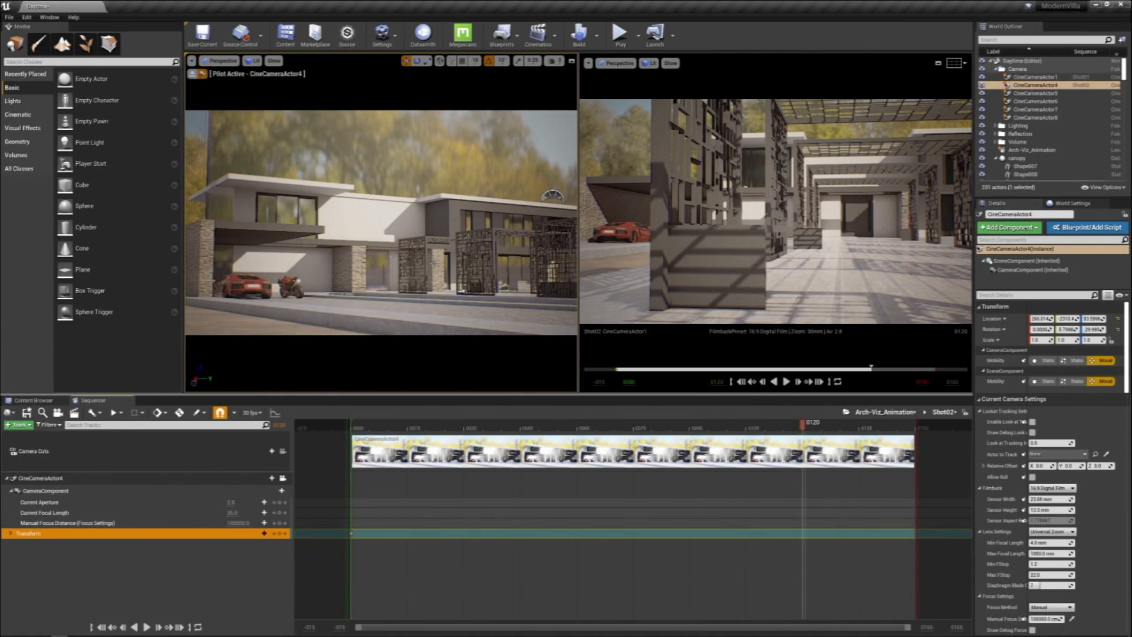
key("w")
right_click_drag(381, 223, 379, 234)
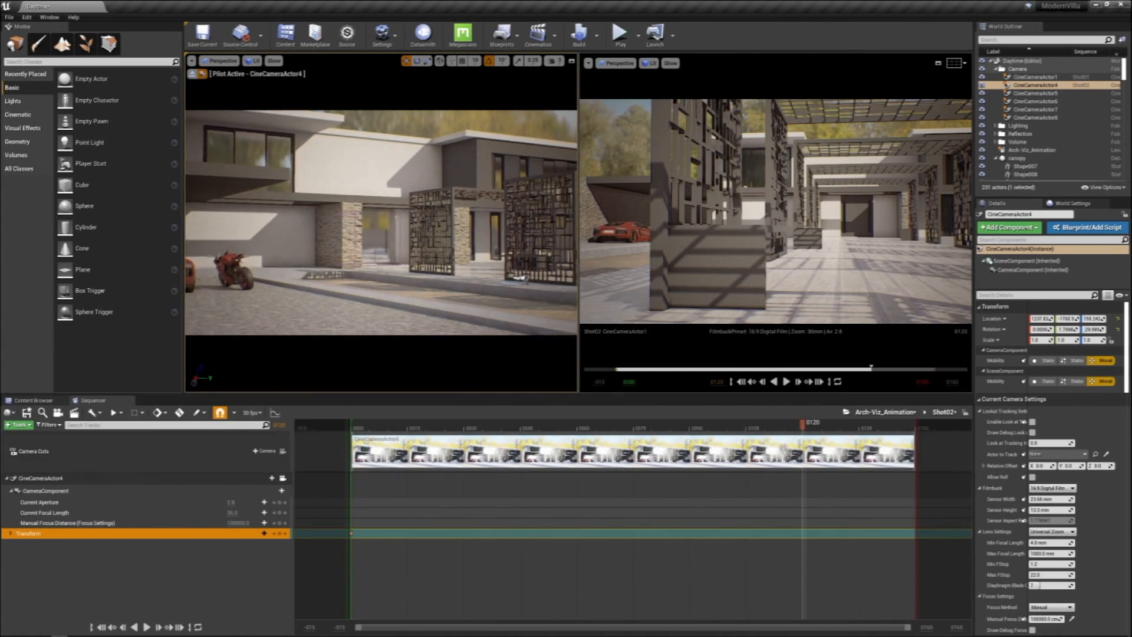
key("Return")
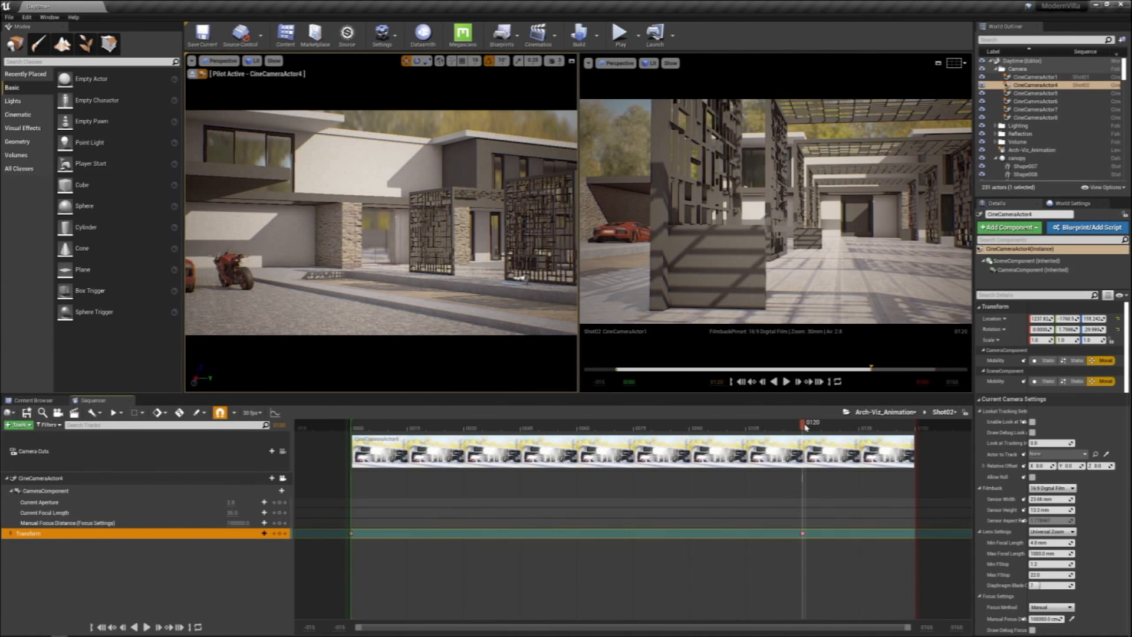
Return to the Arch-Viz_Animation master sequence, play it and lock the cinematic viewport to the Shot02 track's camera
left_click_drag(805, 426, 358, 424)
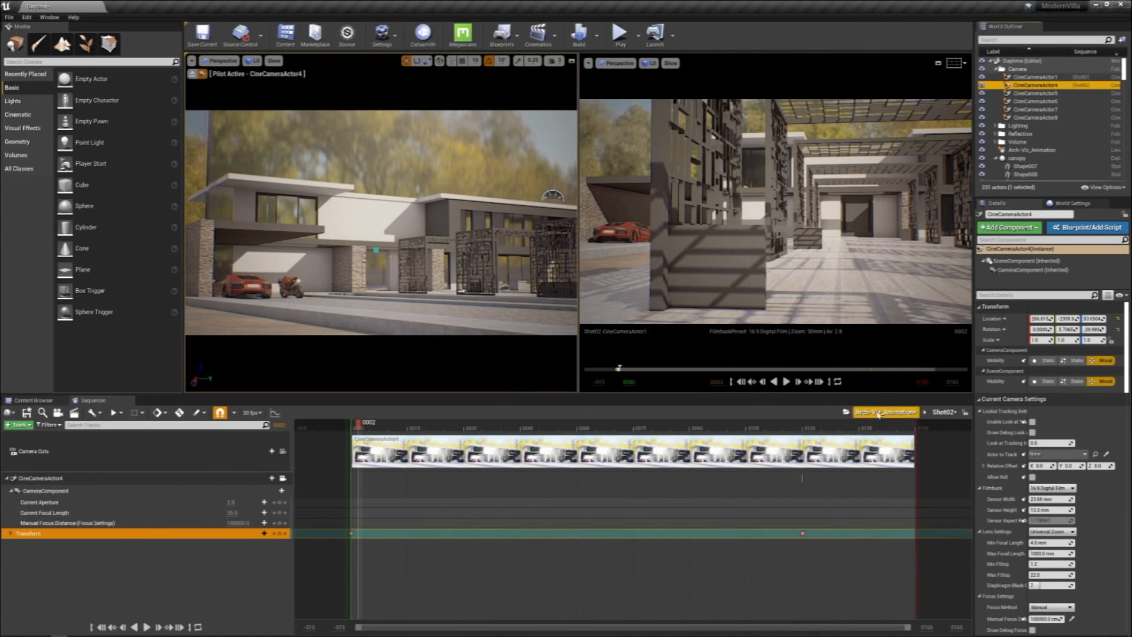
left_click(886, 412)
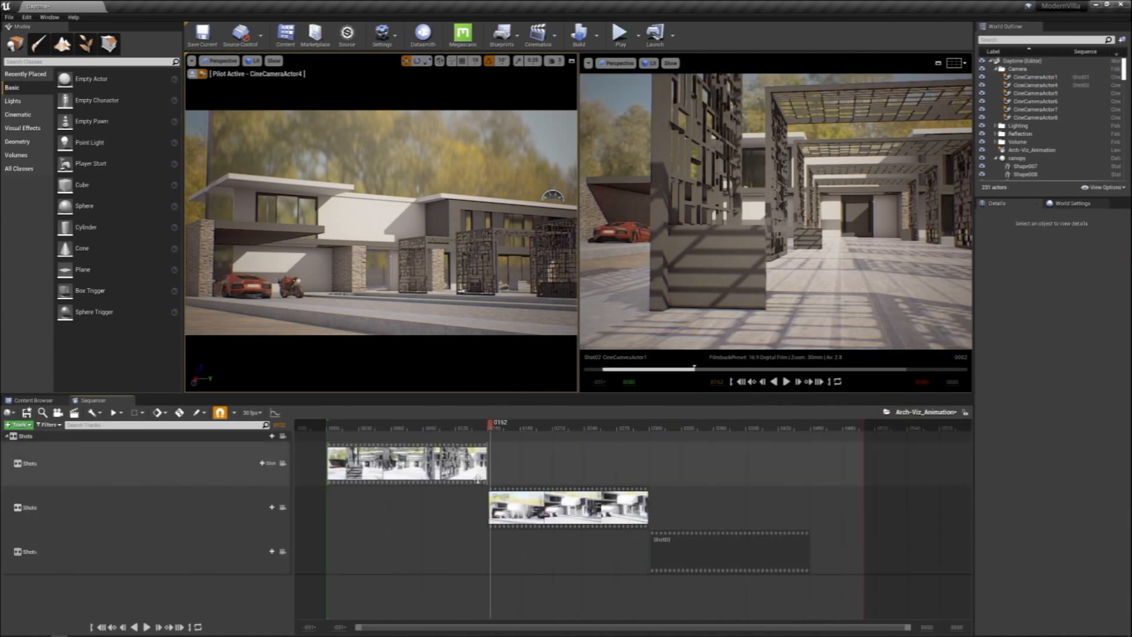
left_click_drag(455, 430, 329, 429)
left_click(788, 382)
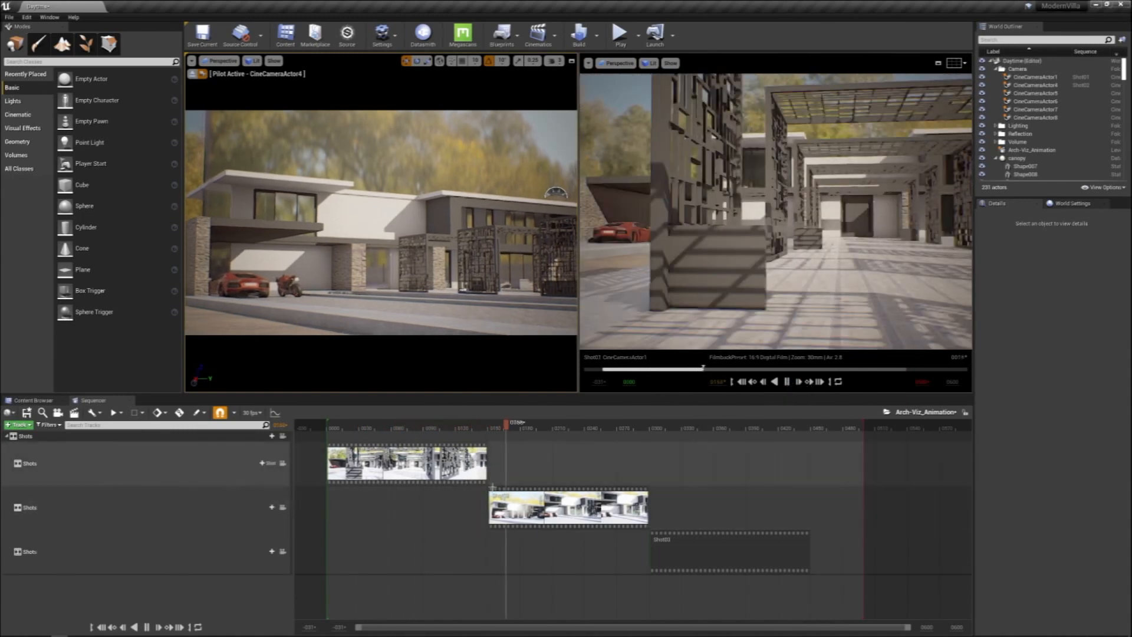
key("space")
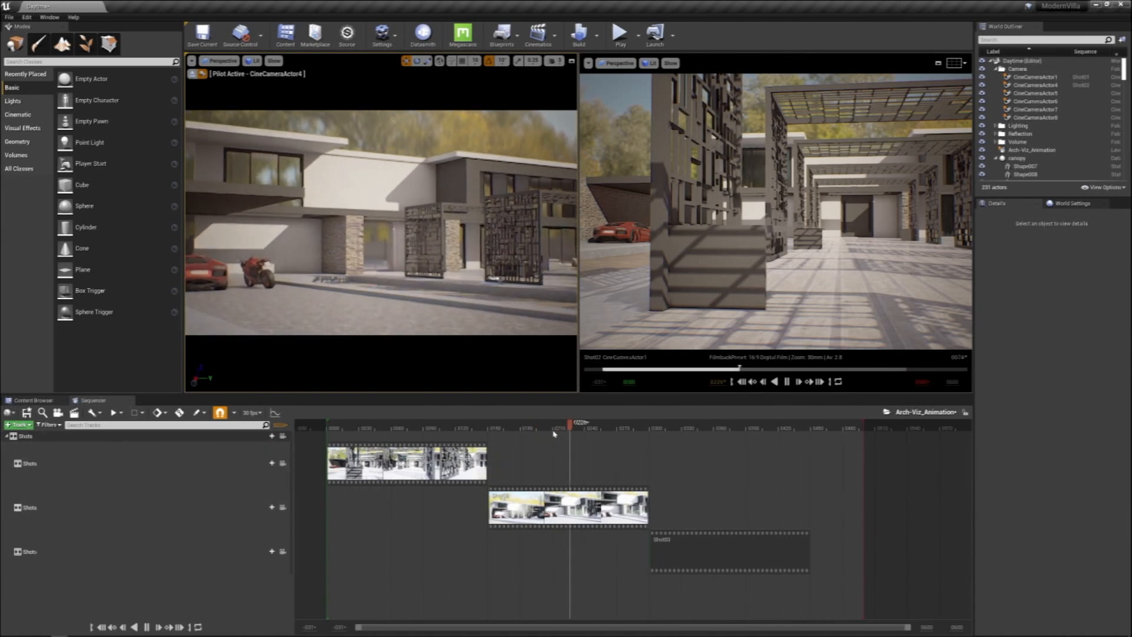
left_click(283, 507)
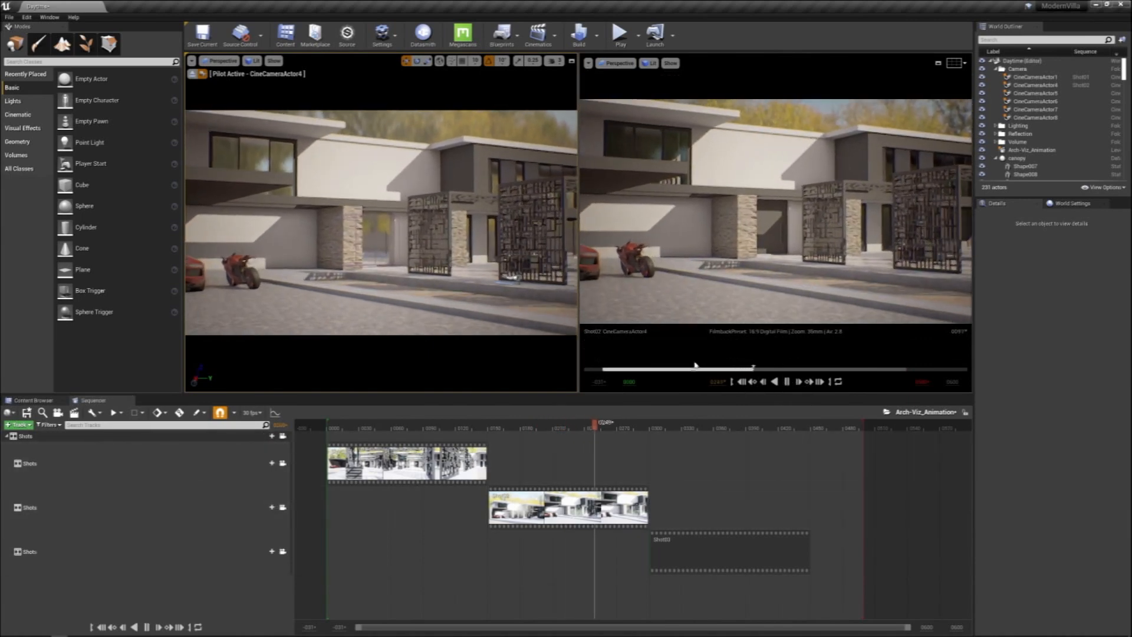
Play and scrub the master sequence across Shot02 to review its camera move, ending near the start of the shot
left_click(635, 425)
left_click(789, 383)
left_click(789, 382)
left_click(487, 426)
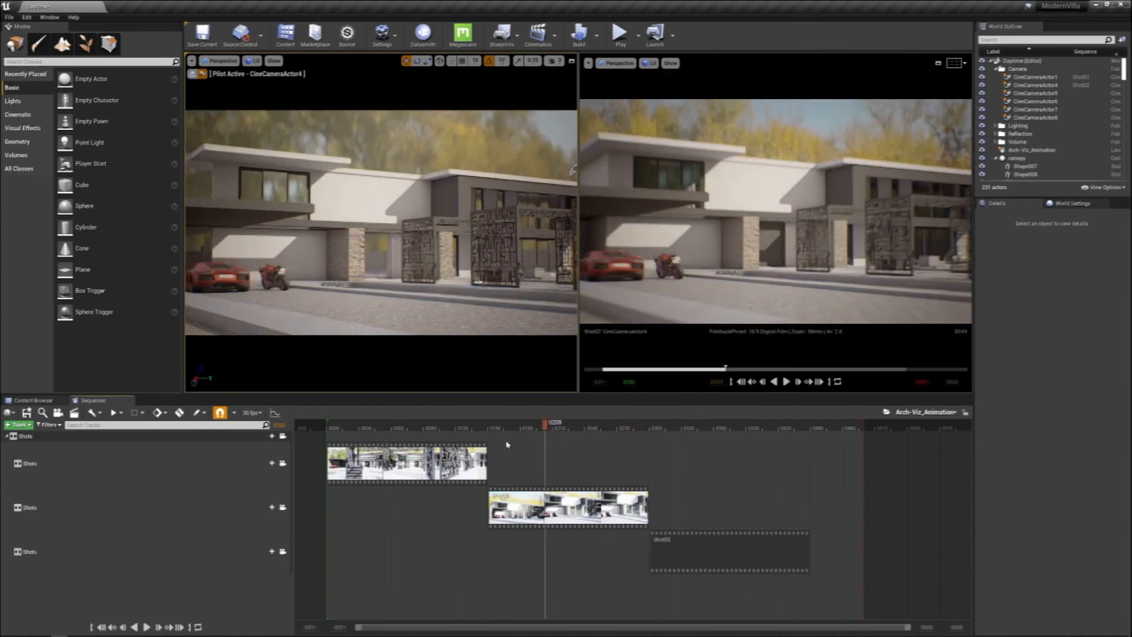
left_click_drag(467, 446, 502, 449)
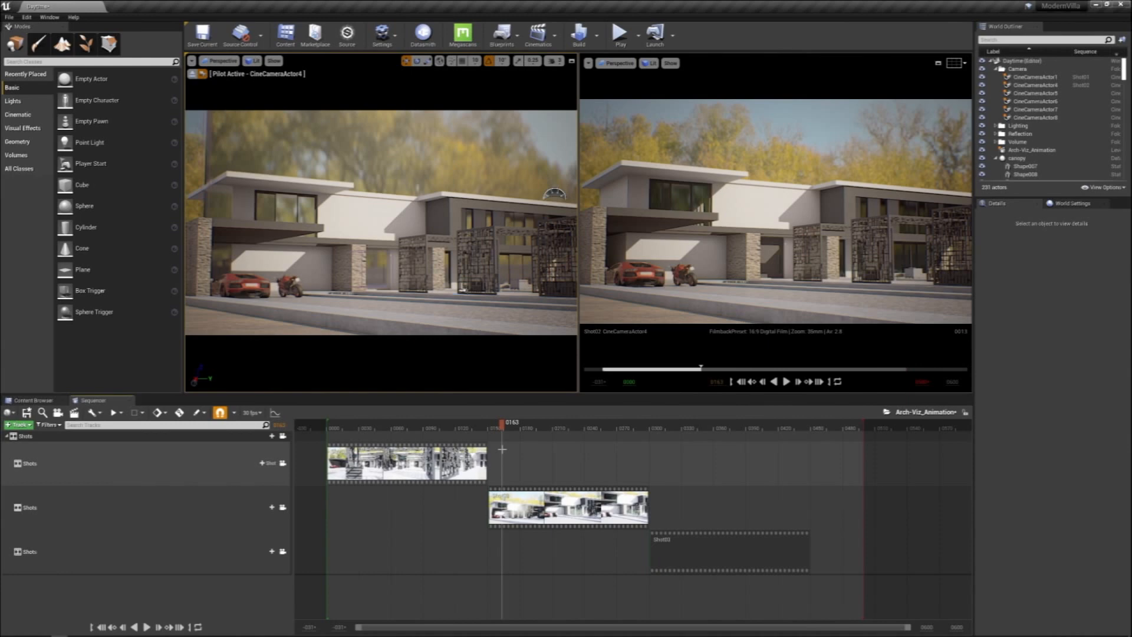
Open Shot03 for editing and stop piloting CineCameraActor4 in the perspective viewport
left_click(716, 550)
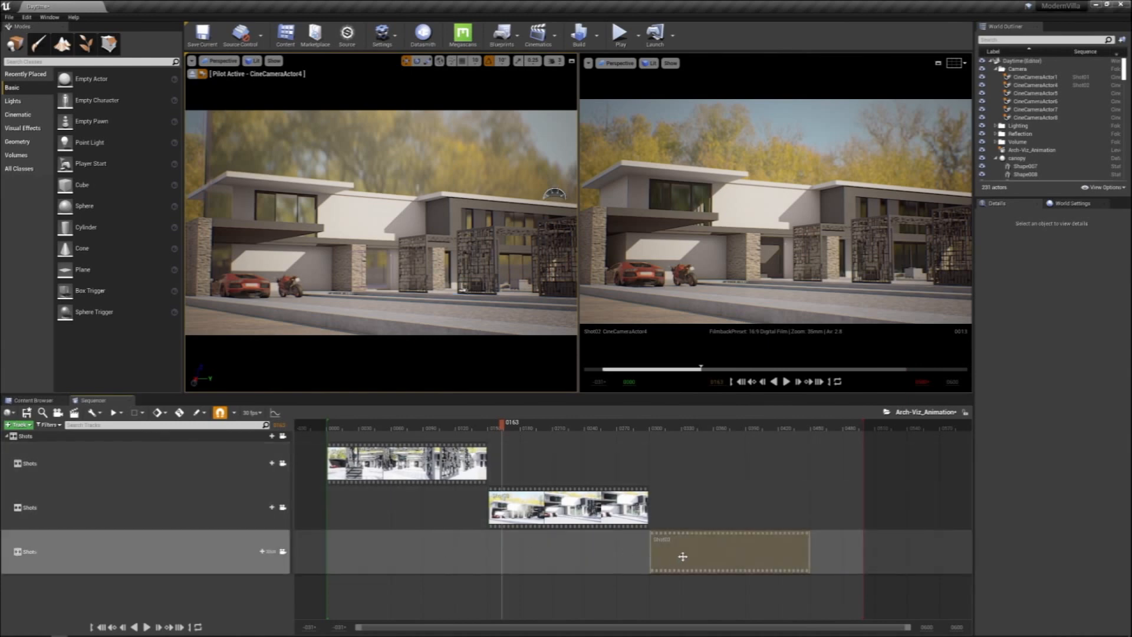
double_click(703, 554)
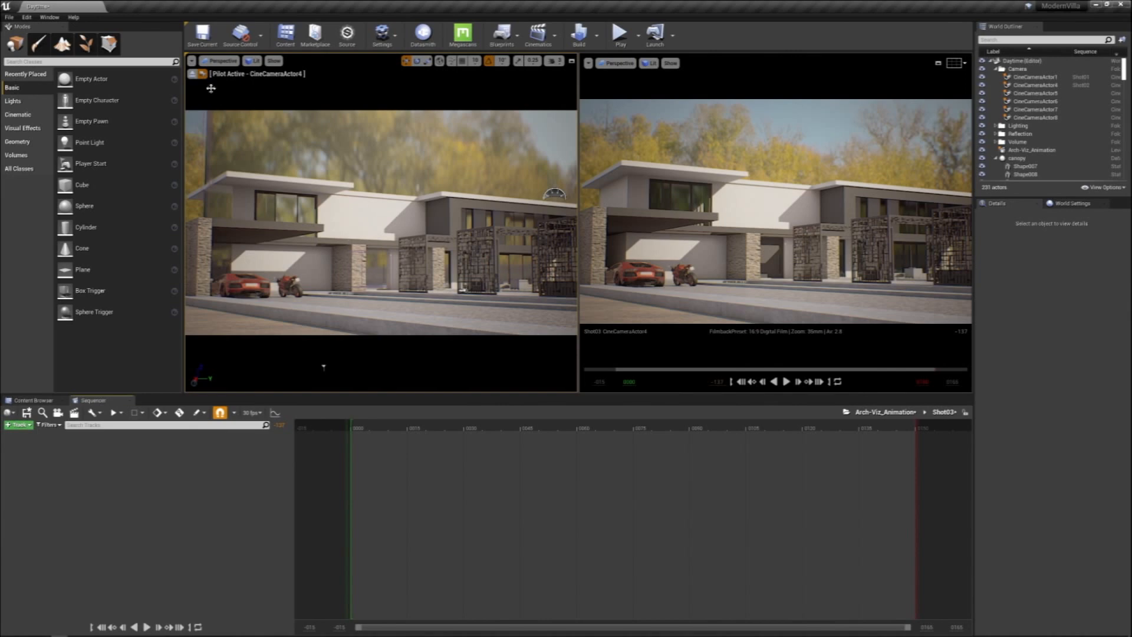
left_click(194, 74)
Frame the lattice screens and house entrance from across the pool and create a new cine camera there in Shot03
key("w")
right_click_drag(324, 367, 323, 367)
key("s")
key("d")
key("w")
key("w")
key("w")
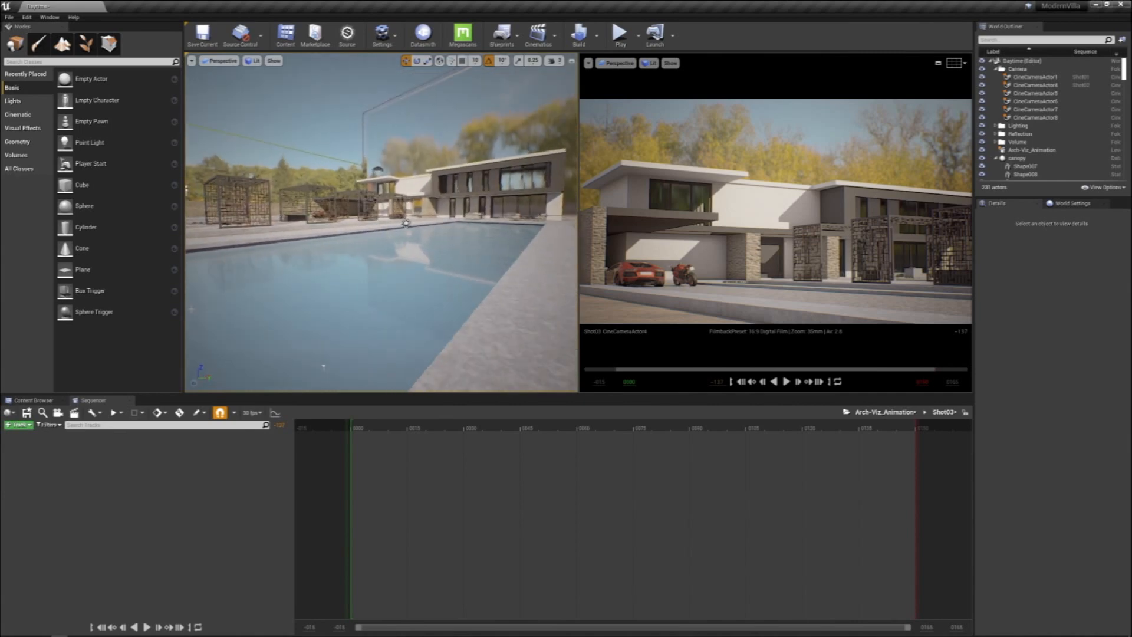
left_click(57, 413)
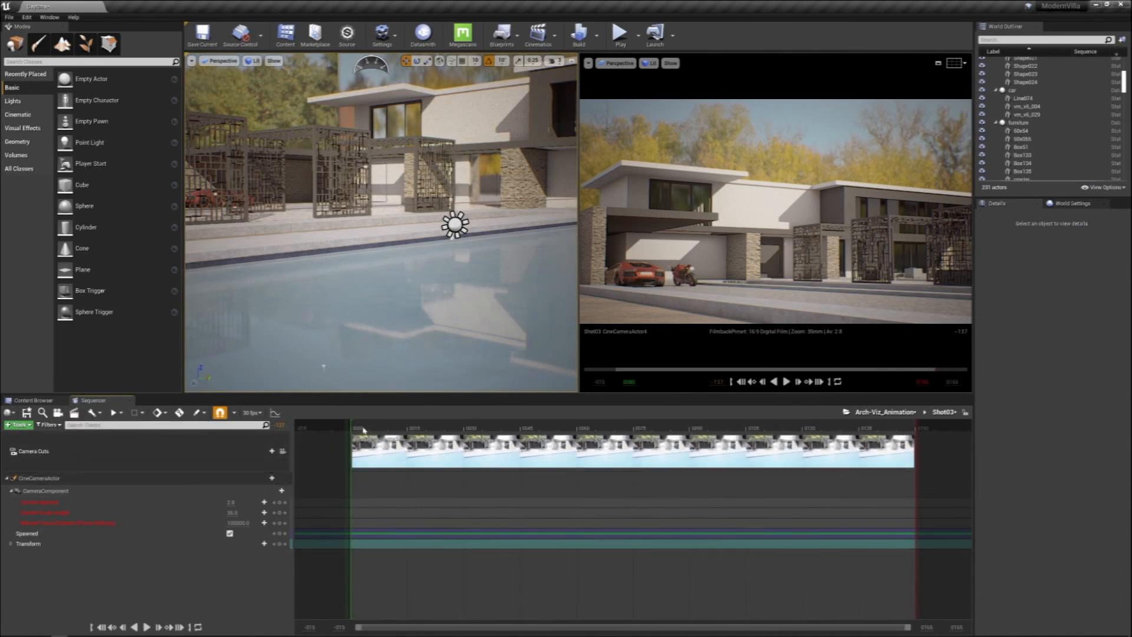
Scrub into Shot03's range, select the new CineCameraActor track and pilot that camera in the perspective viewport
left_click_drag(371, 427, 331, 427)
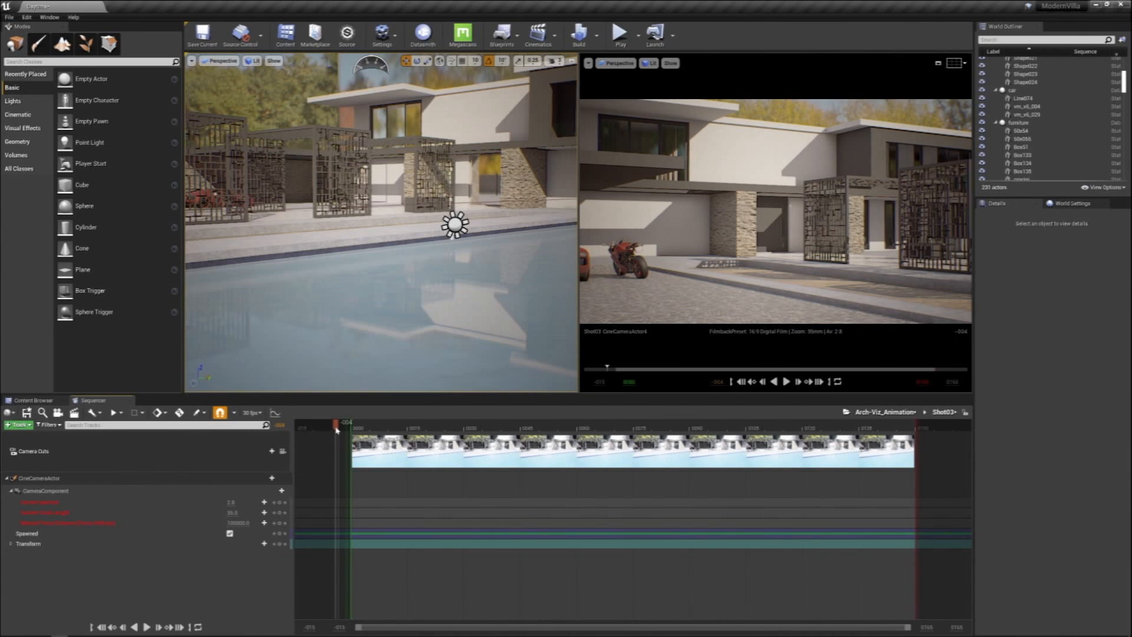
left_click_drag(338, 425, 354, 426)
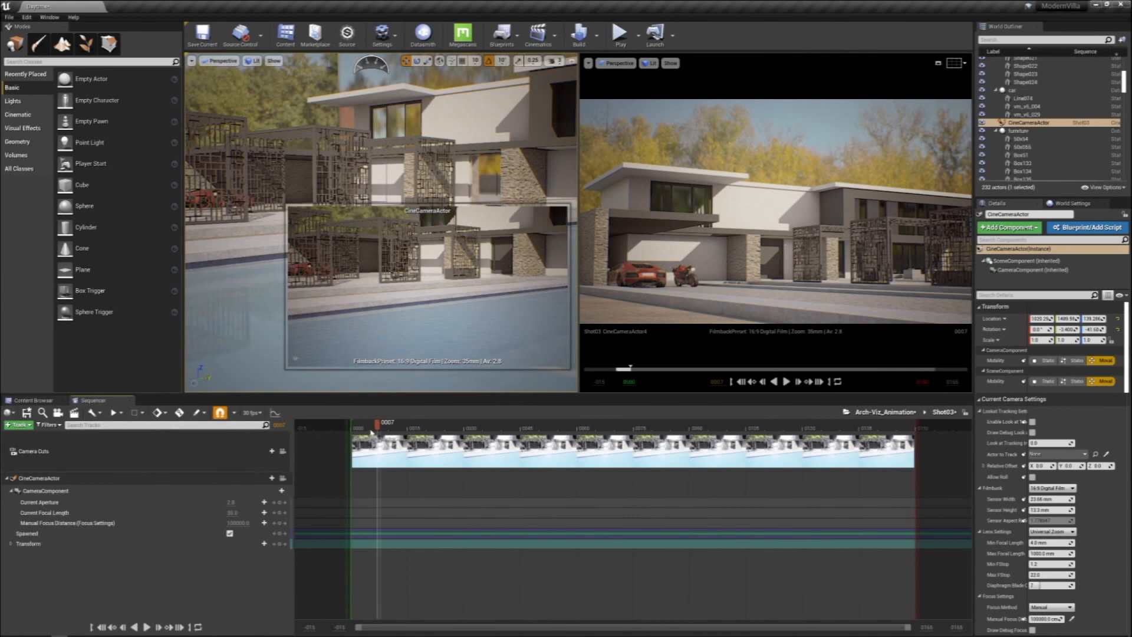
left_click(57, 479)
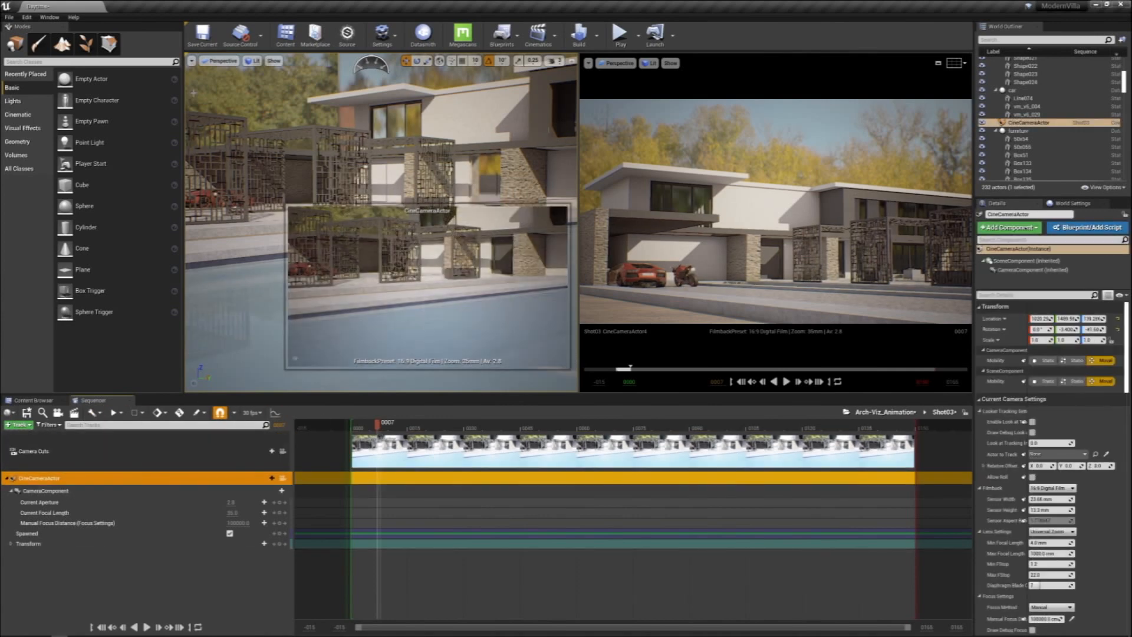
left_click(224, 61)
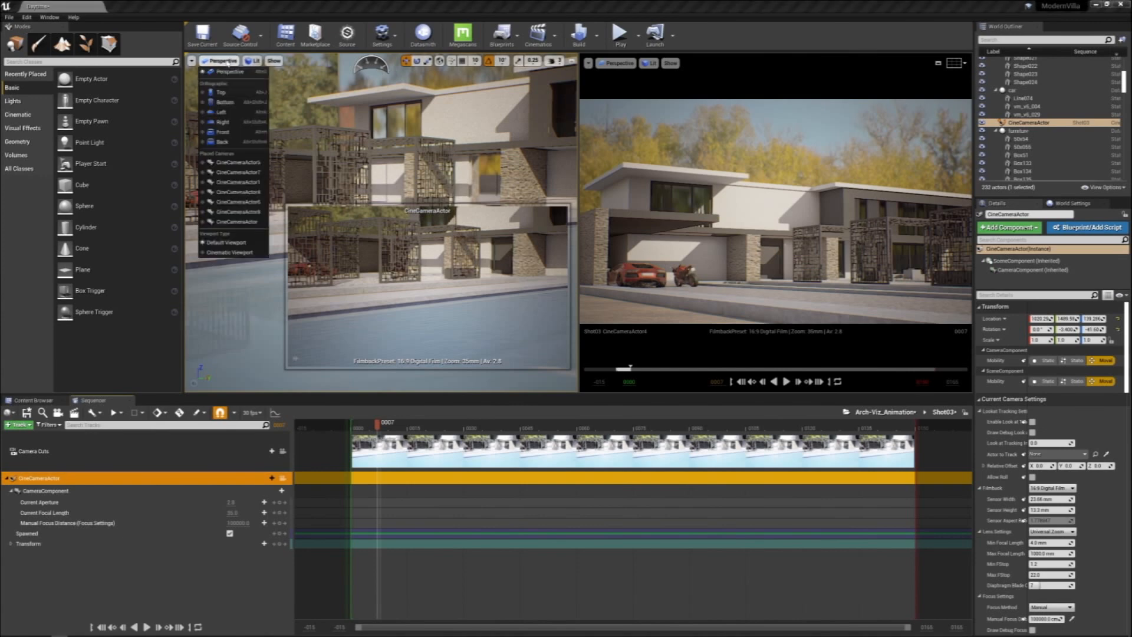
left_click(236, 222)
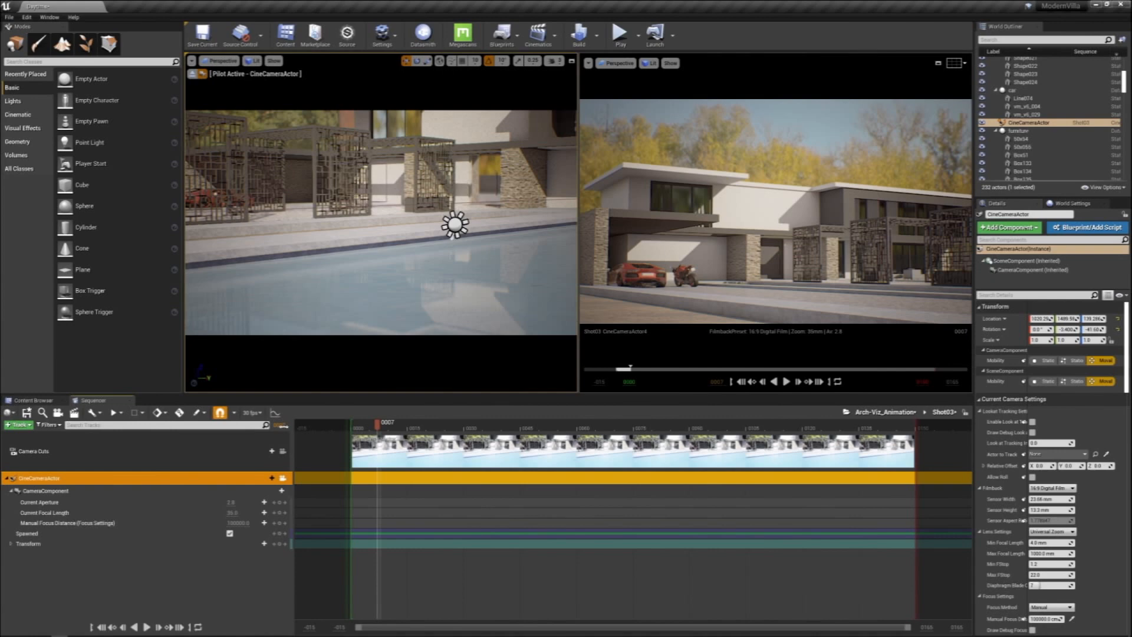
Place the Shot03 playhead at frame 0 and key CineCameraActor's Transform there
type("0")
key("Return")
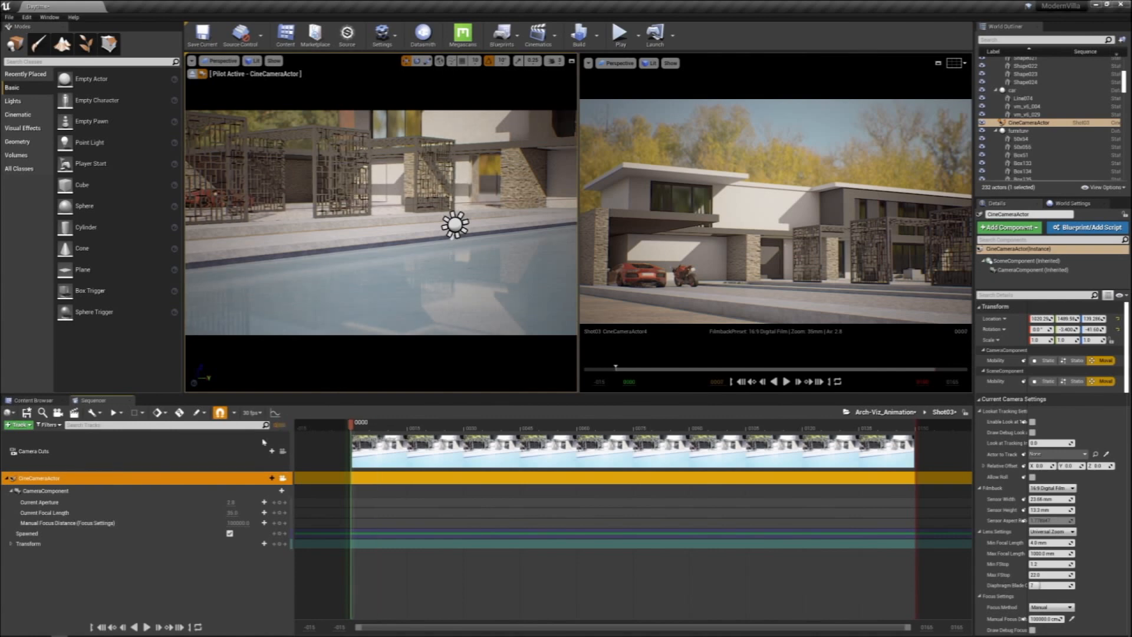
left_click(70, 545)
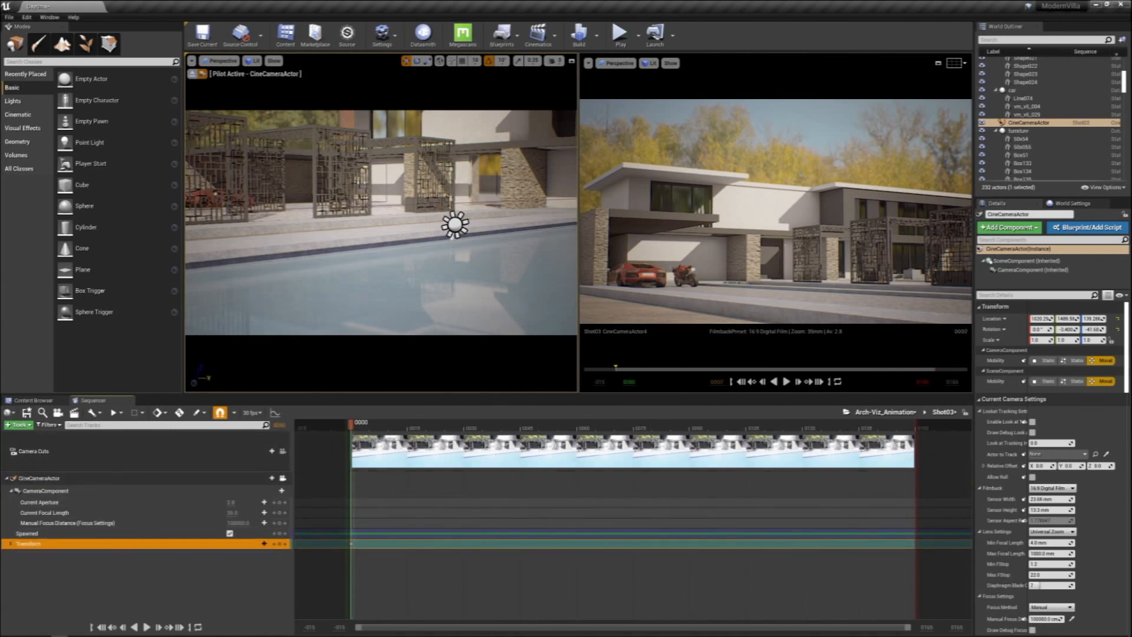
right_click_drag(377, 269, 385, 257)
key("s")
key("s")
key("ctrl+z")
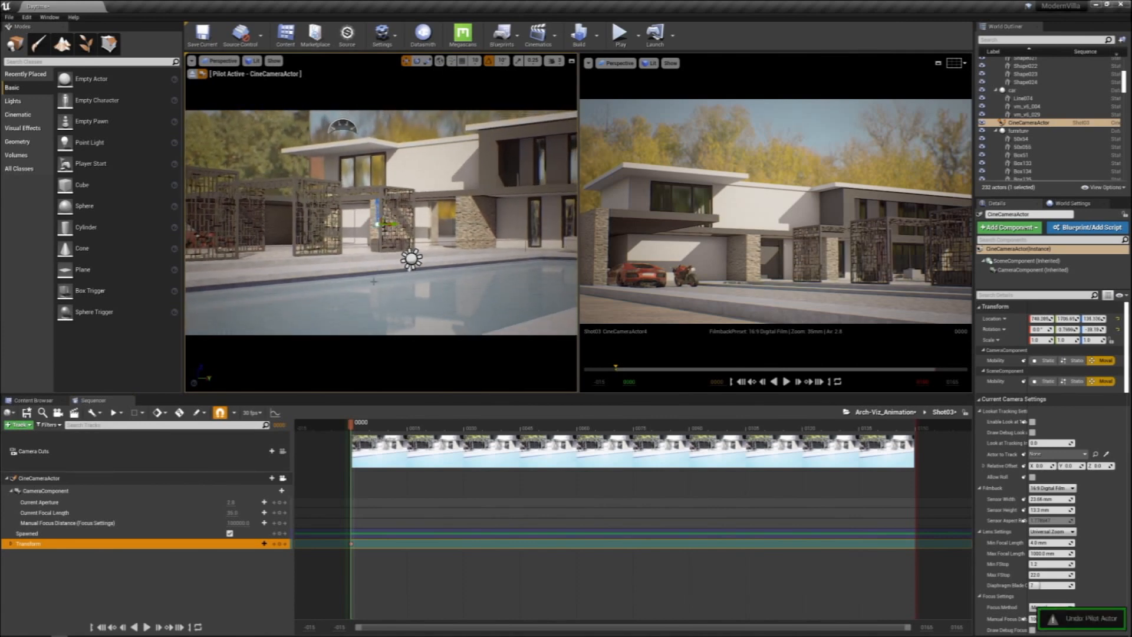
key("w")
right_click_drag(385, 257, 394, 258)
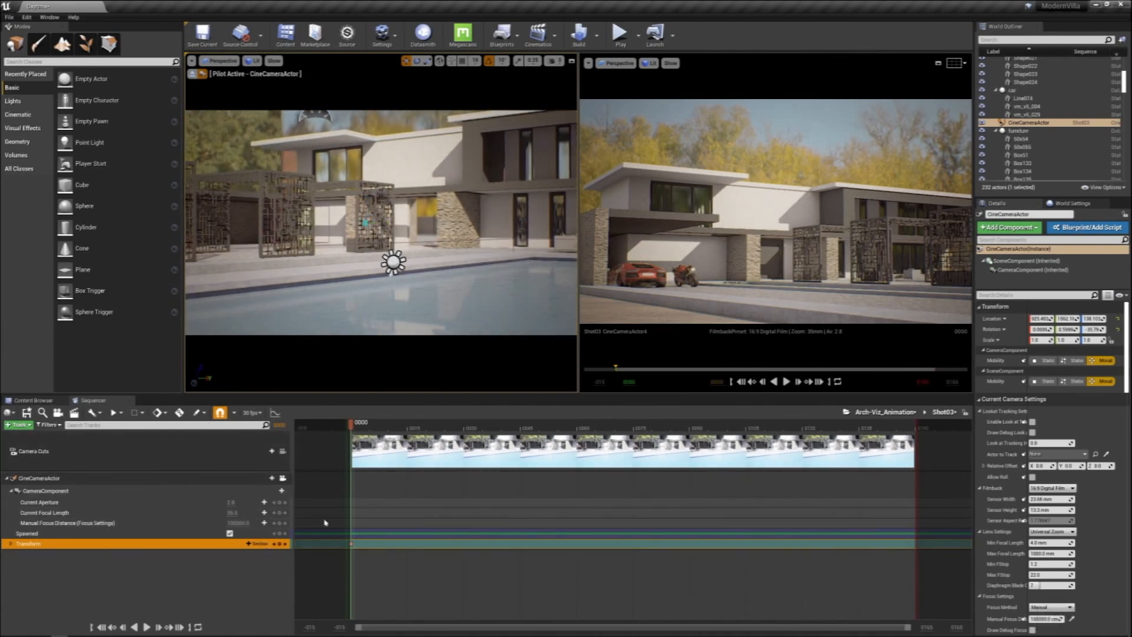
At frame 130 of Shot03, pull CineCameraActor back beyond the pool edge to show more of the house and key its Transform
left_click(364, 425)
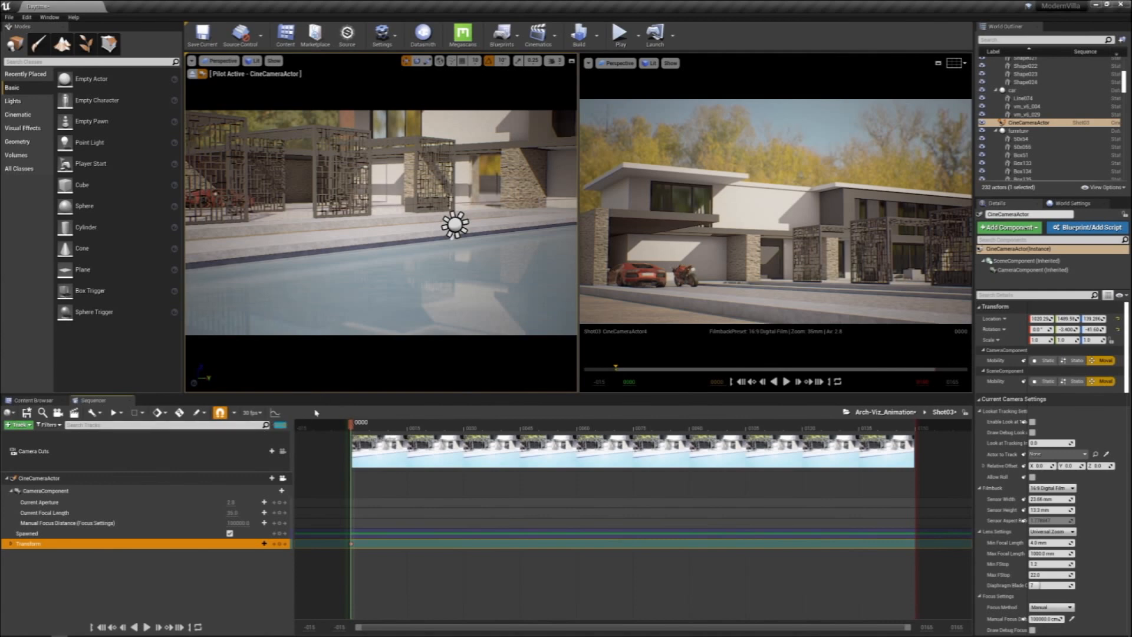
key("Return")
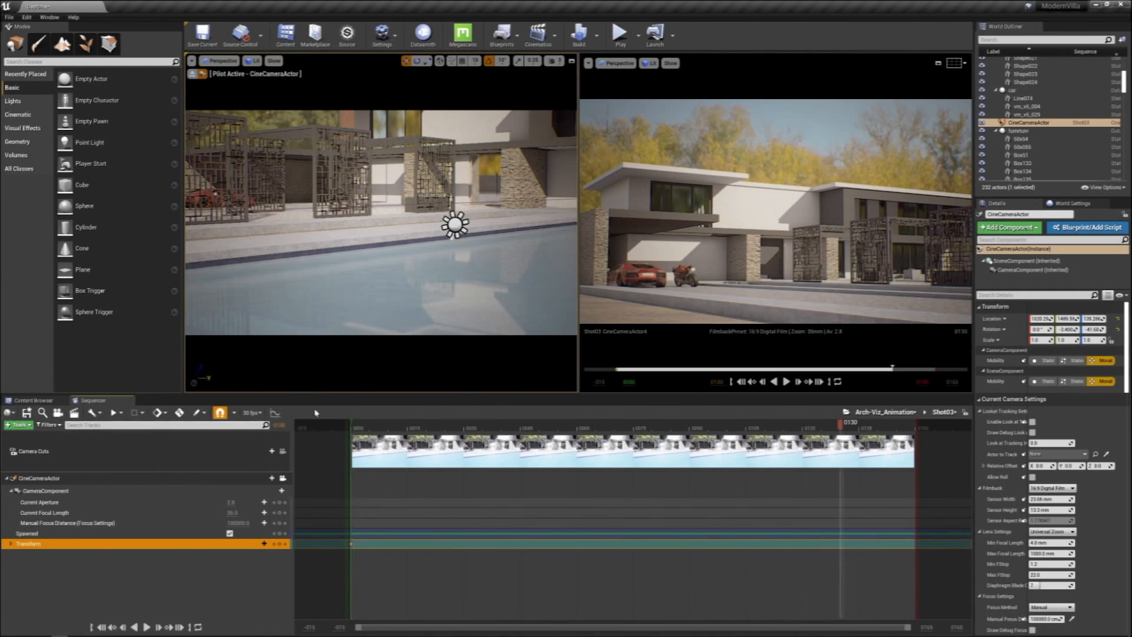
key("s")
right_click_drag(381, 223, 423, 208)
key("a")
key("s")
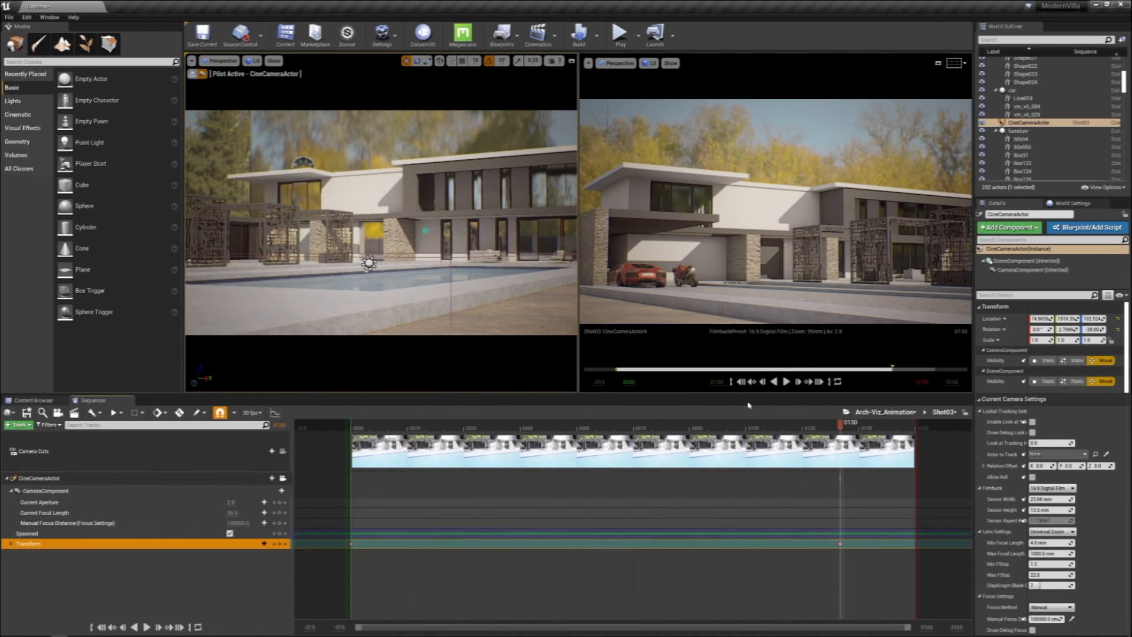
Return to the Arch-Viz_Animation master sequence, lock the cinematic viewport to the main Shots track's cameras and play it
left_click_drag(840, 427, 455, 424)
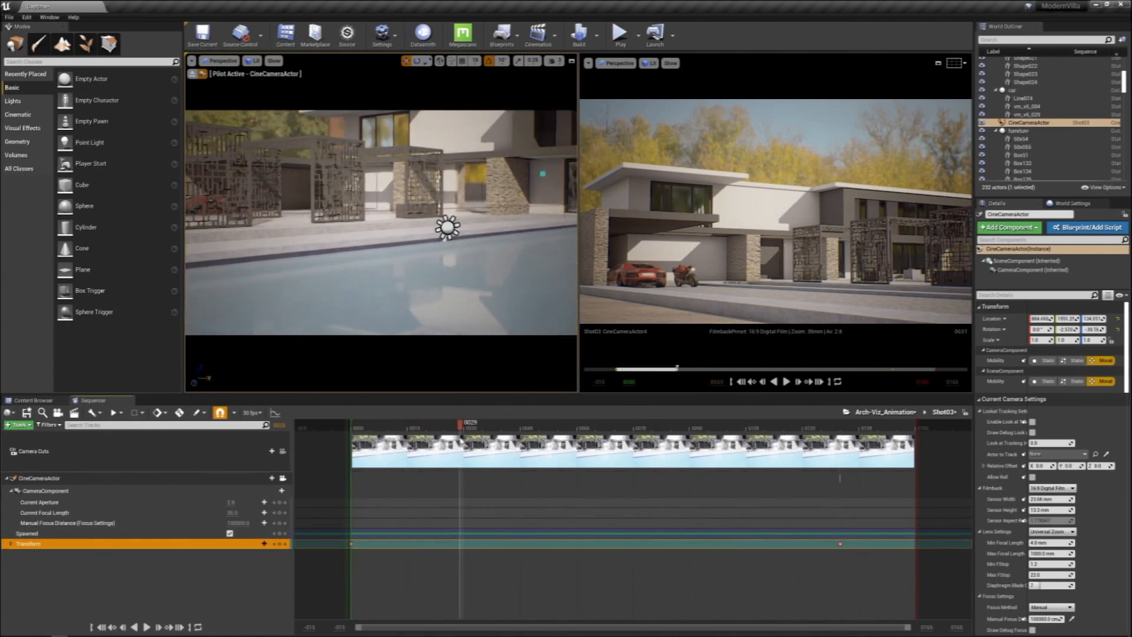
left_click(886, 413)
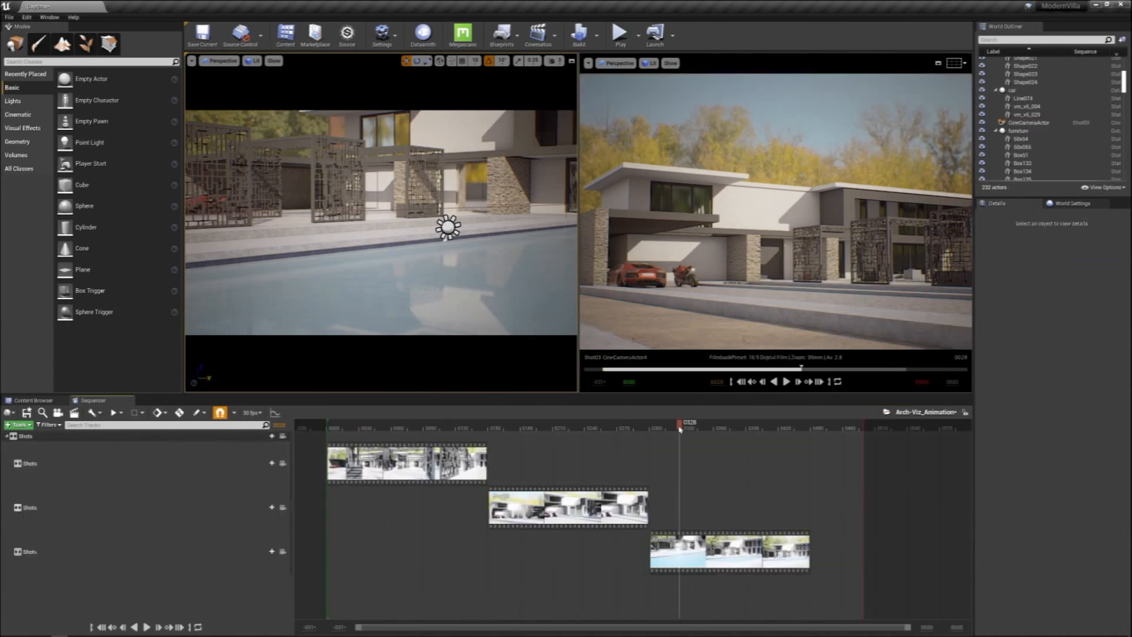
left_click_drag(683, 424, 369, 425)
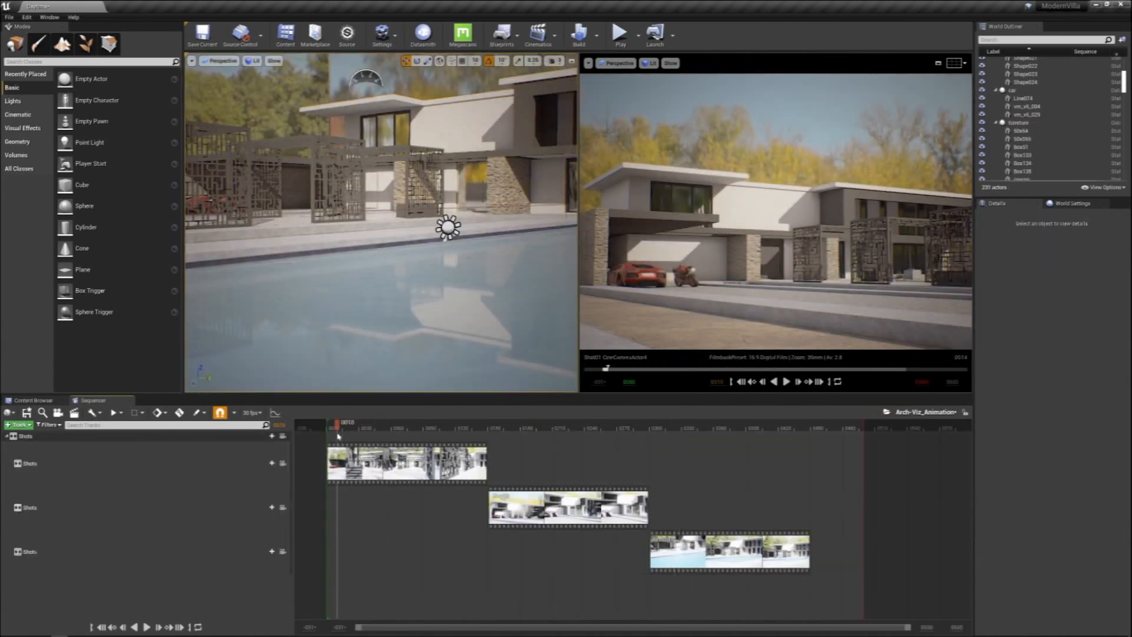
left_click(248, 437)
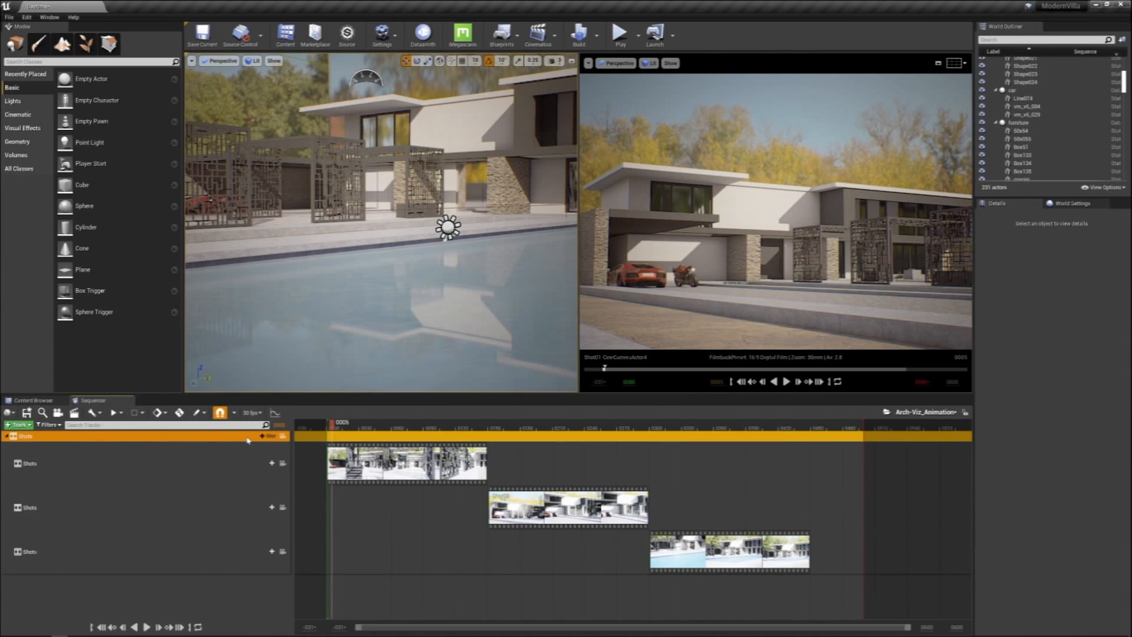
left_click(283, 437)
left_click(787, 382)
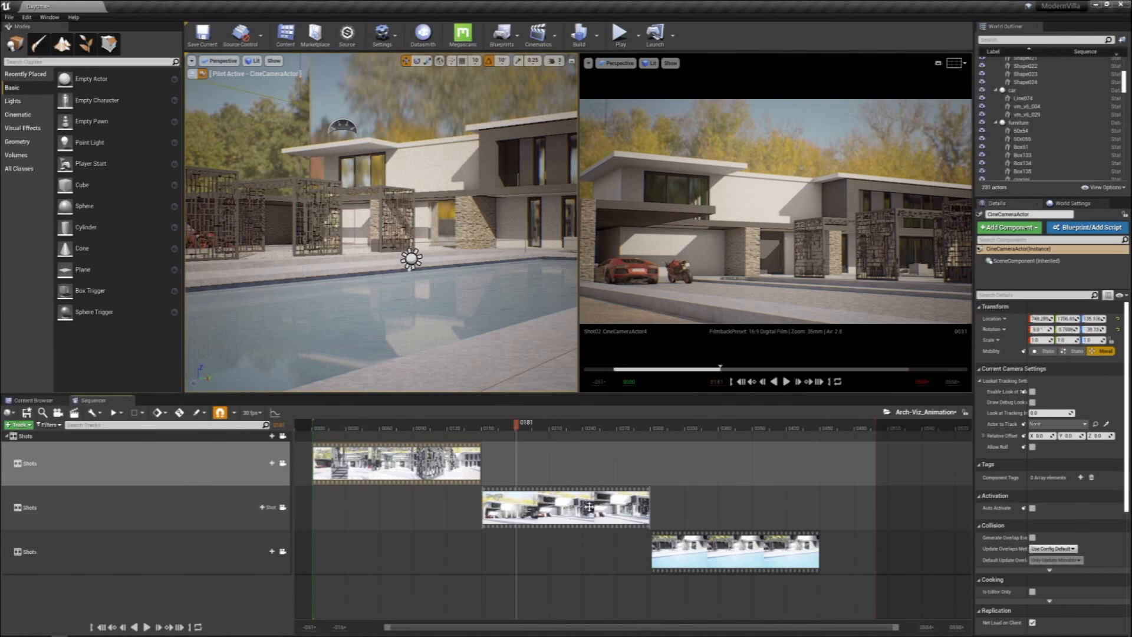
Try other orders for Shot01 and Shot02 on the master timeline, restore them, and shift Shot03 slightly later
left_click_drag(585, 510, 507, 511)
left_click_drag(423, 457, 642, 460)
left_click_drag(453, 520, 368, 520)
left_click_drag(590, 470, 538, 470)
left_click_drag(724, 552, 728, 560)
left_click_drag(580, 485, 549, 499)
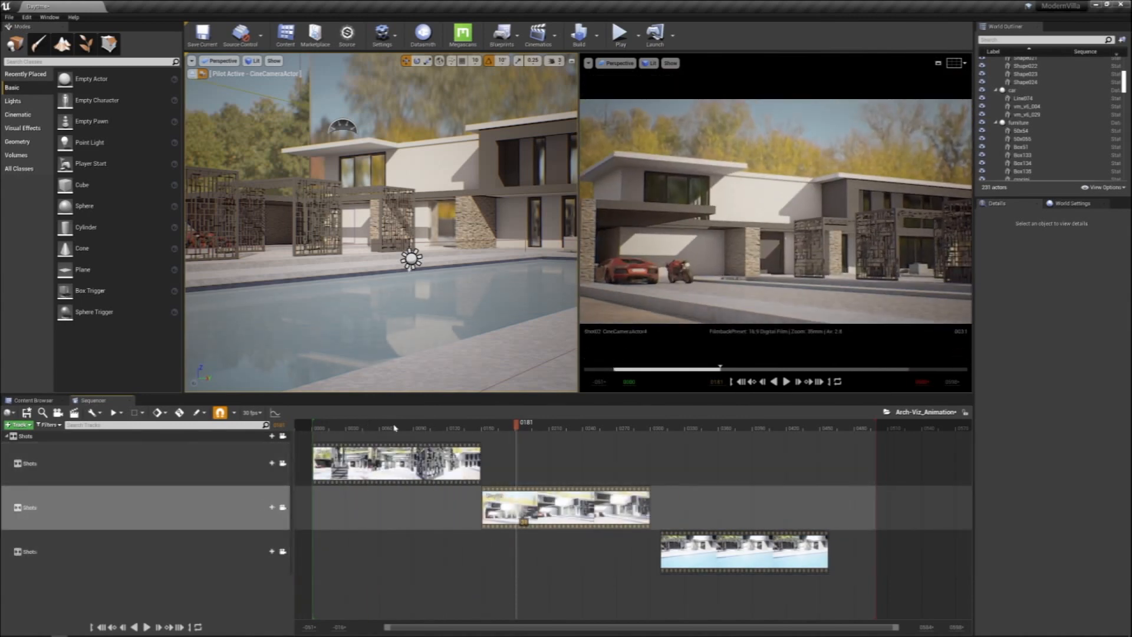
Split the Shot01 section at frame 77 of the master sequence
left_click(400, 427)
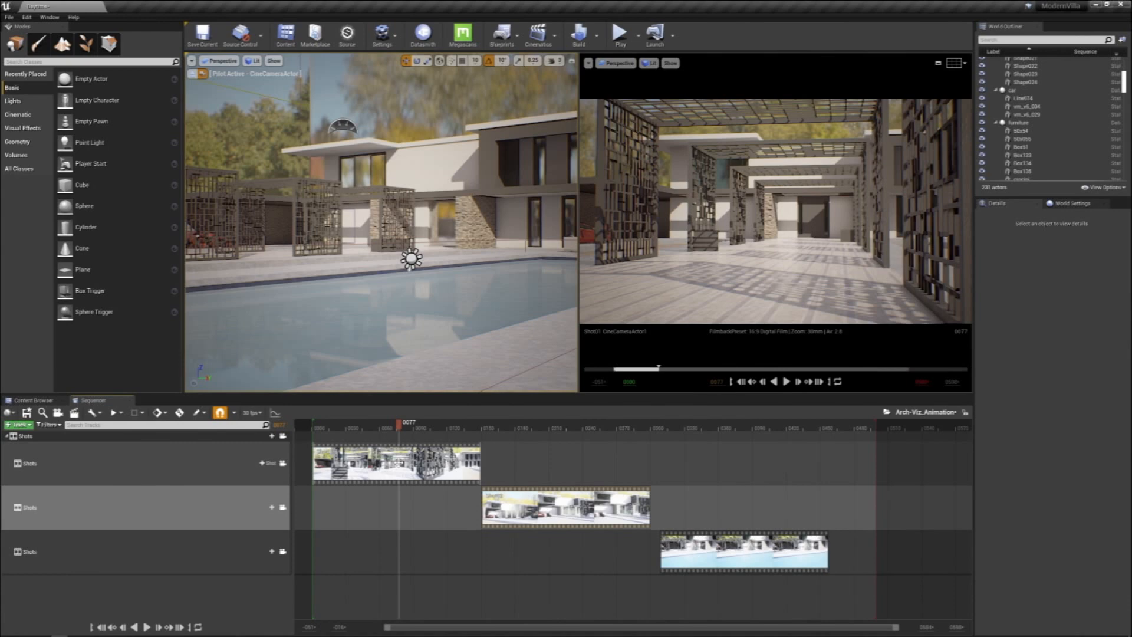
right_click(406, 475)
mouse_move(424, 306)
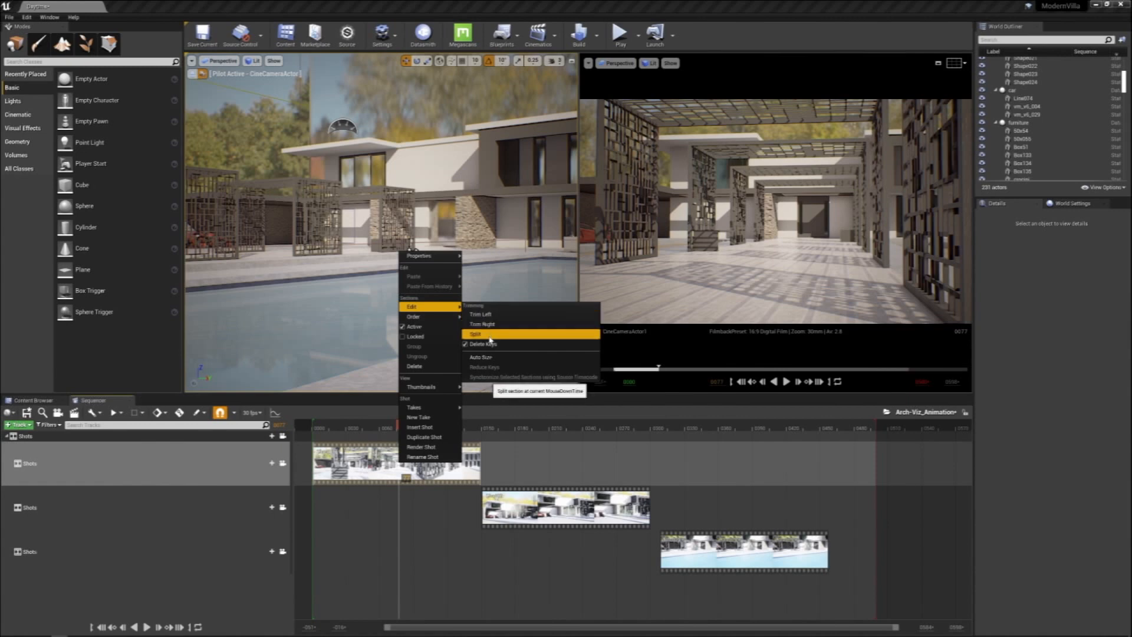
left_click(490, 338)
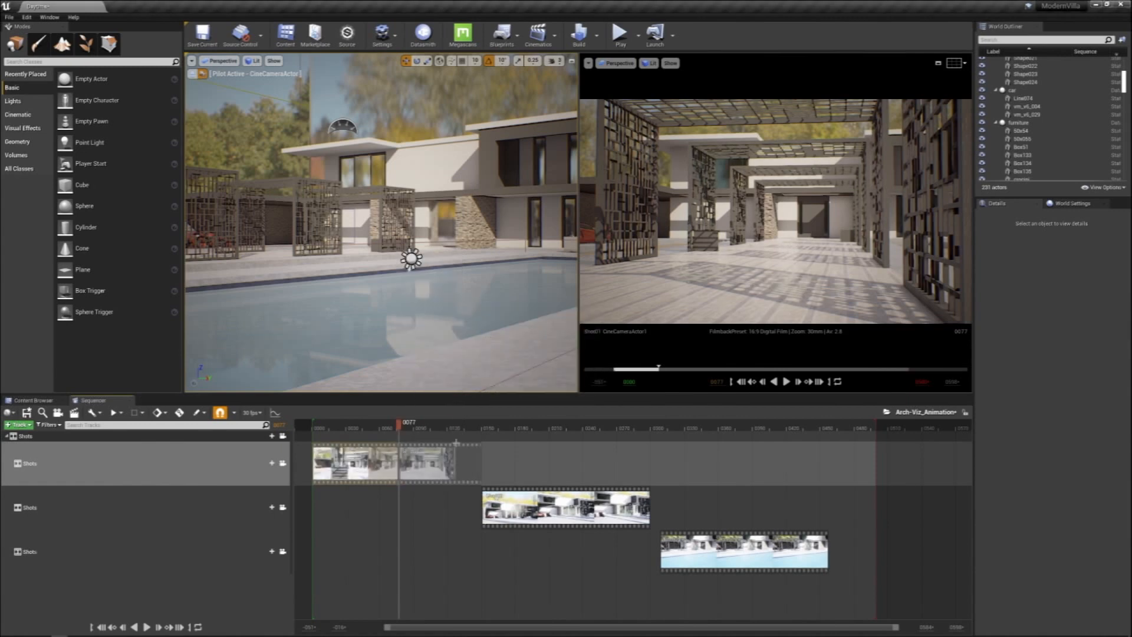
Move the second part of Shot01 to frame 209 and start Shot02 at frame 77, directly after the first part
left_click_drag(441, 458, 590, 461)
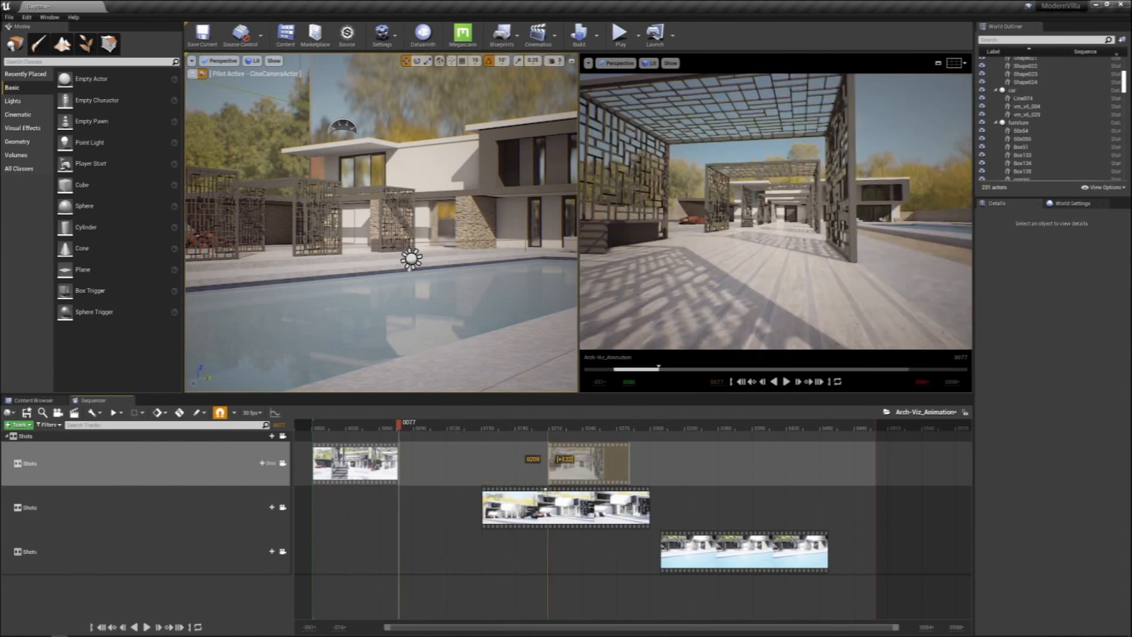
left_click_drag(581, 508, 499, 508)
right_click(470, 507)
mouse_move(505, 351)
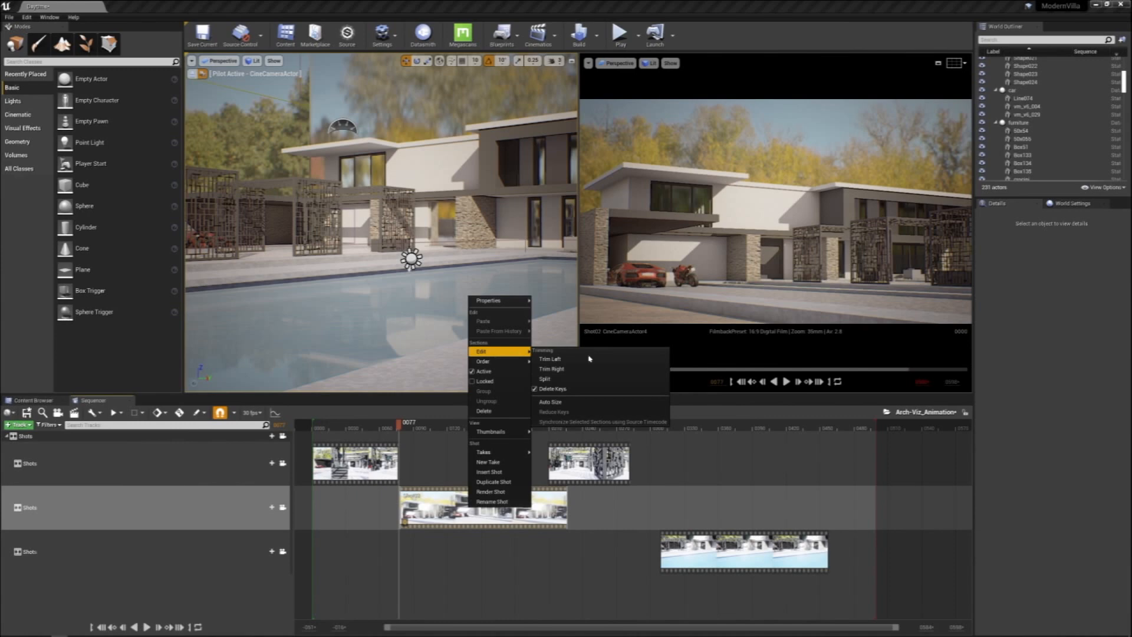
left_click(592, 379)
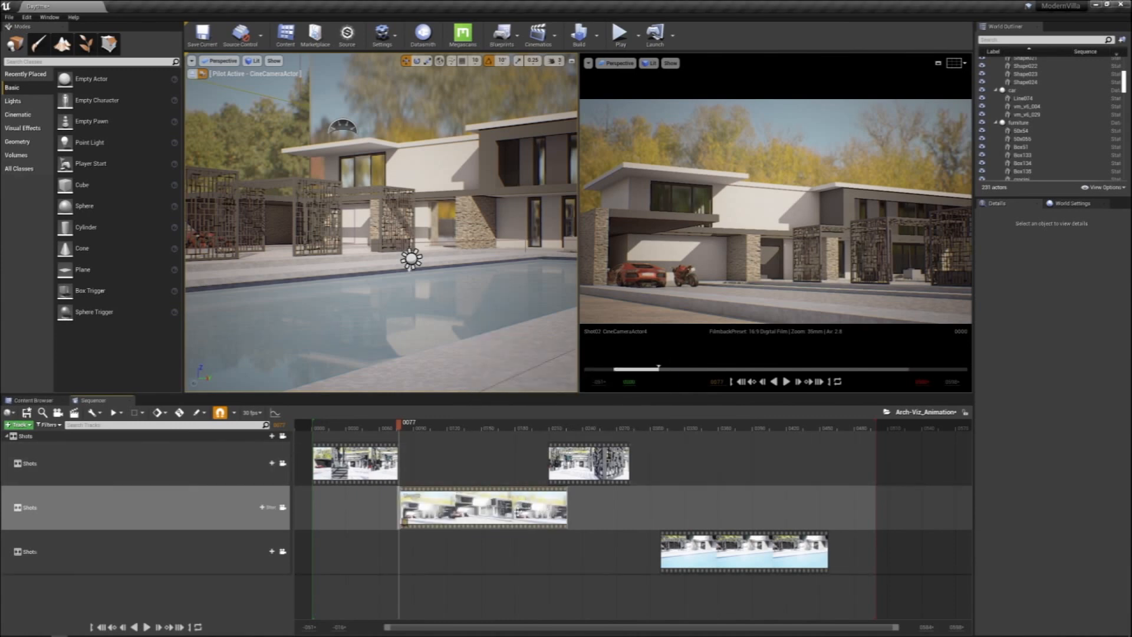
key("ctrl+z")
Split Shot02 at frame 138, move its second part later and place the second part of Shot01 at the cut
left_click(469, 427)
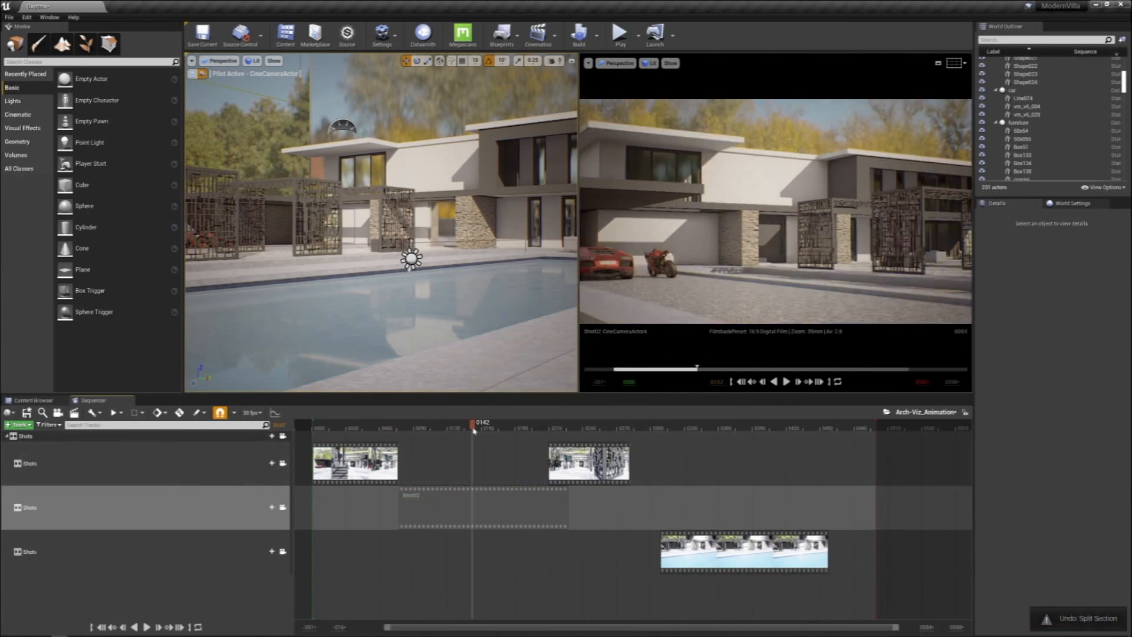
right_click(499, 510)
mouse_move(533, 351)
left_click(595, 381)
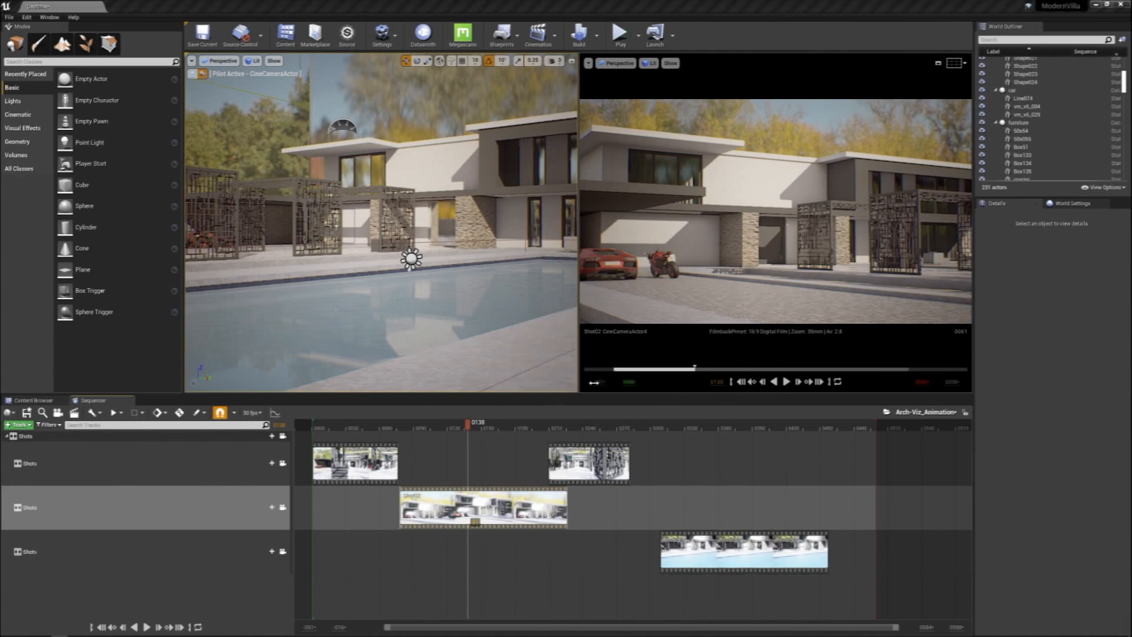
left_click_drag(553, 508, 606, 508)
left_click_drag(607, 464, 527, 466)
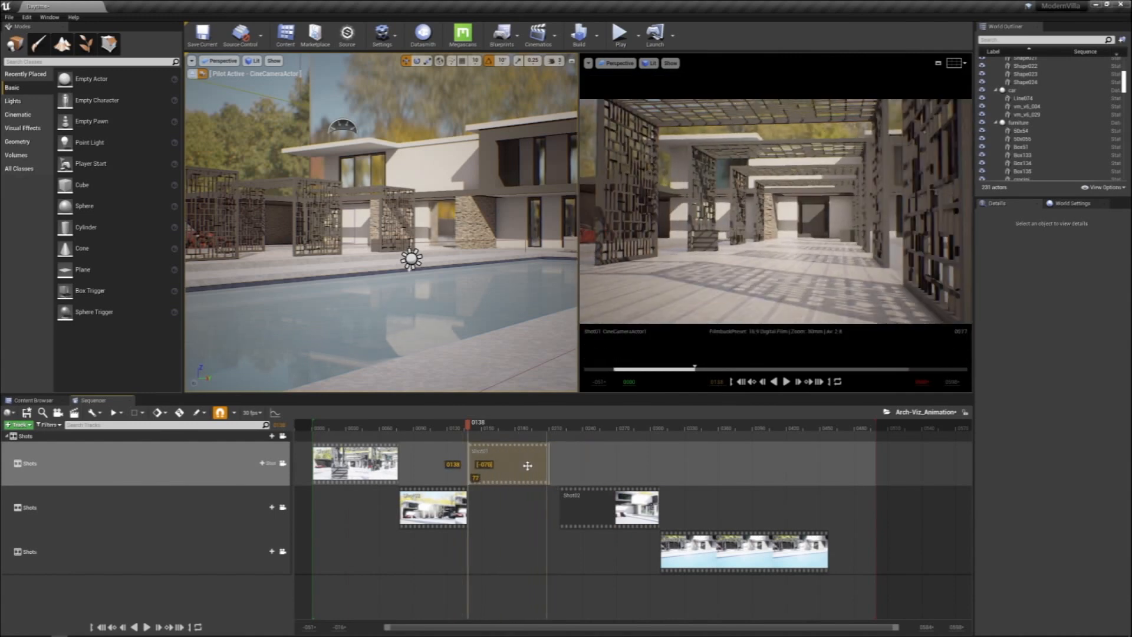
Undo the last two section moves and the split of Shot02
key("ctrl+z")
key("ctrl+z")
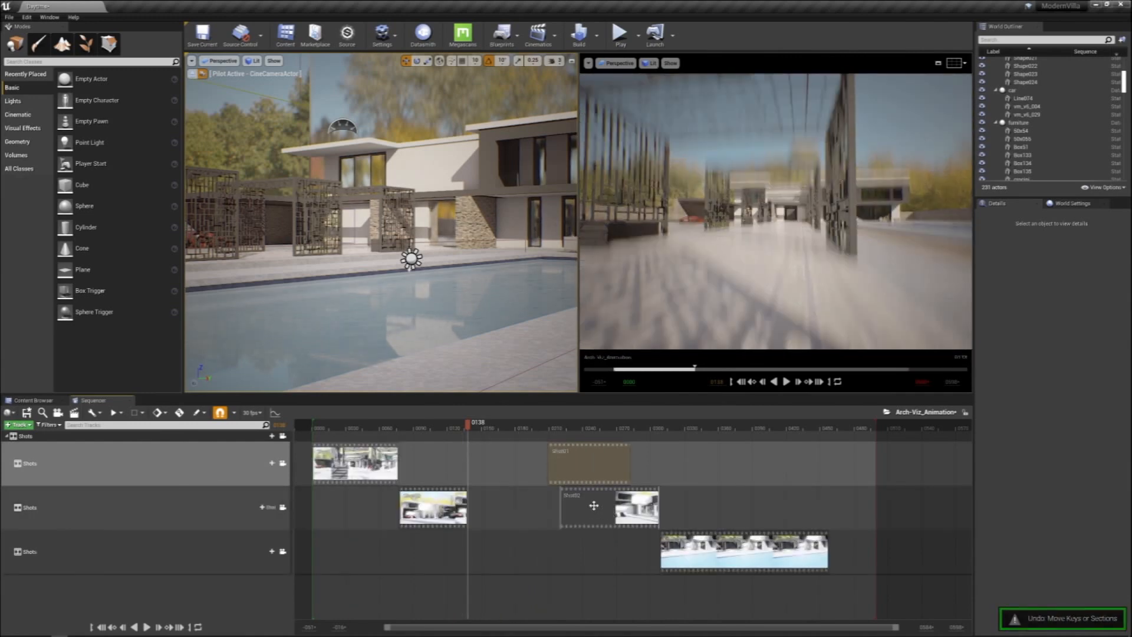
key("ctrl+z")
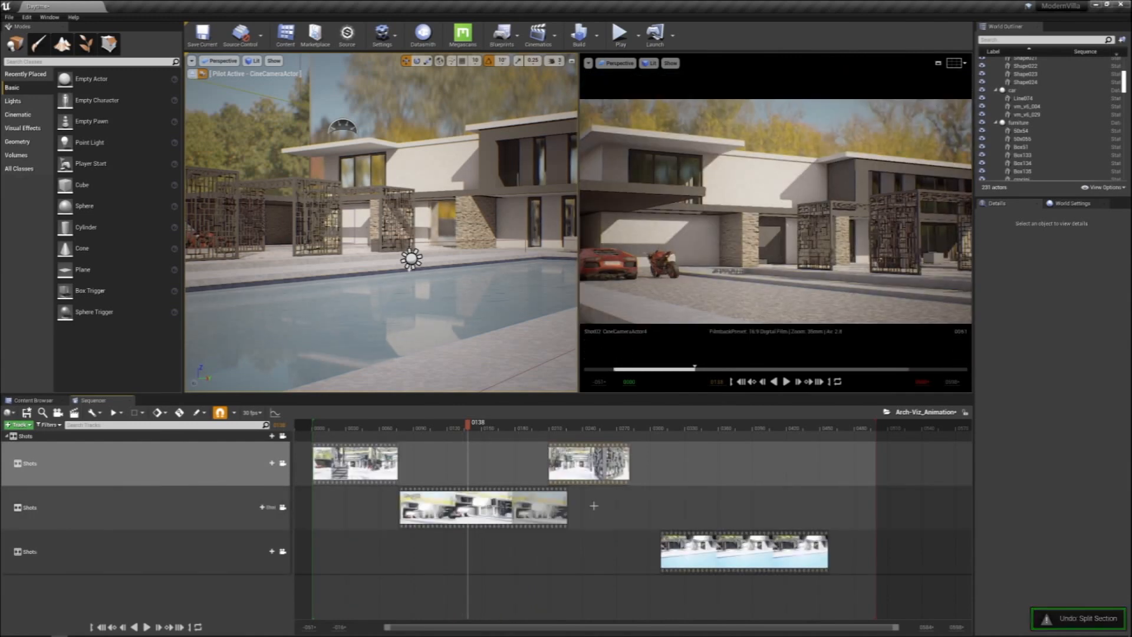
Move the second part of Shot01 to frame 227, directly after Shot02, and scrub across the cut to review it
left_click_drag(564, 451, 585, 452)
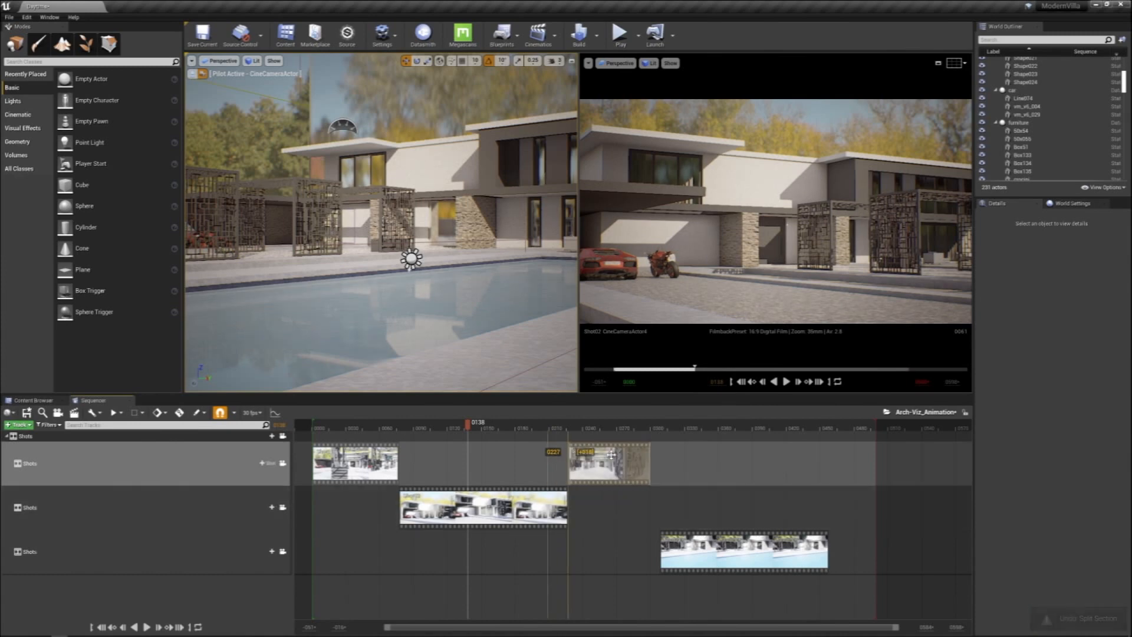
left_click_drag(453, 430, 581, 438)
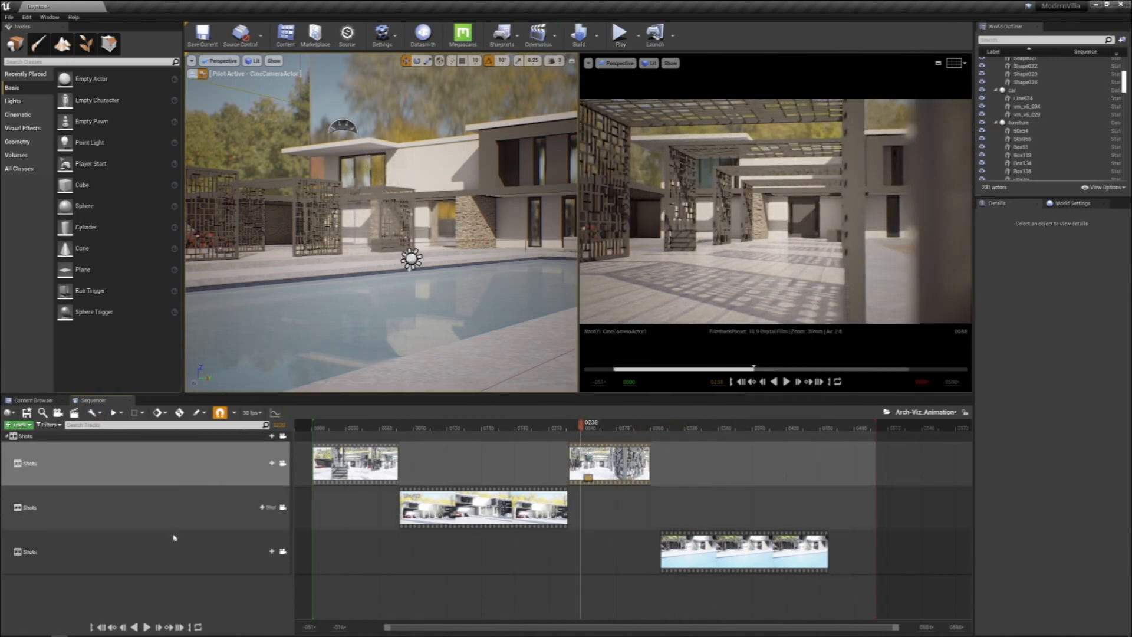
Move Shot03 to frame 300, directly after the second part of Shot01, and set the playhead to frame 239
left_click_drag(721, 545, 711, 546)
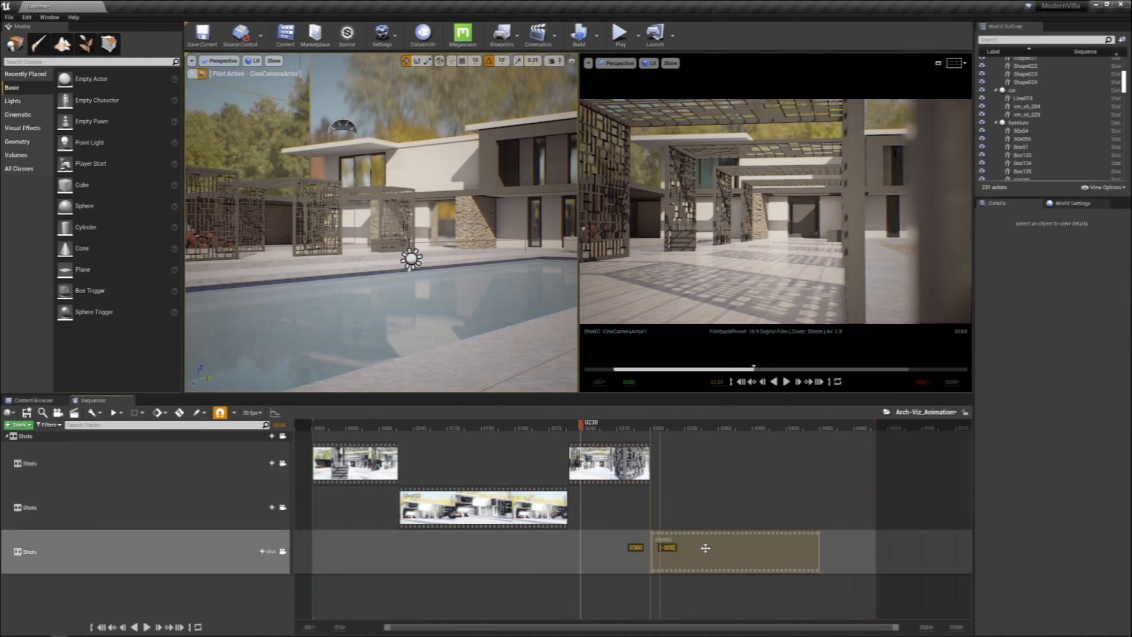
mouse_move(581, 430)
left_mouse_down()
mouse_move(355, 430)
mouse_move(722, 439)
mouse_move(584, 432)
left_mouse_up()
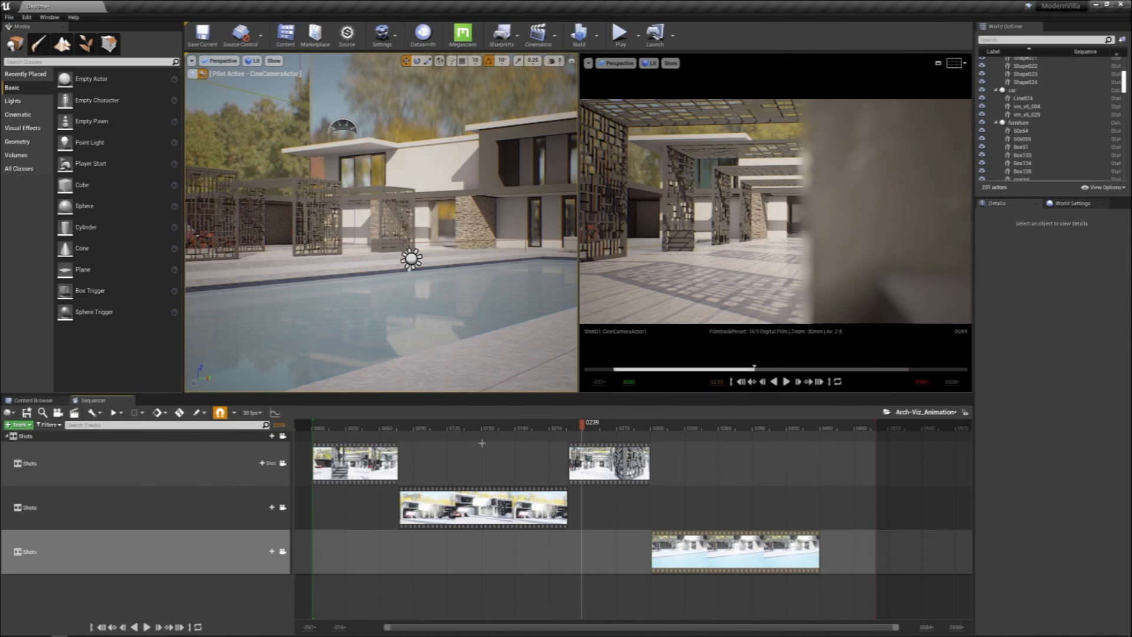
Examine the image output formats, resolution and output directory in the movie render settings, leaving them without rendering
left_click(74, 412)
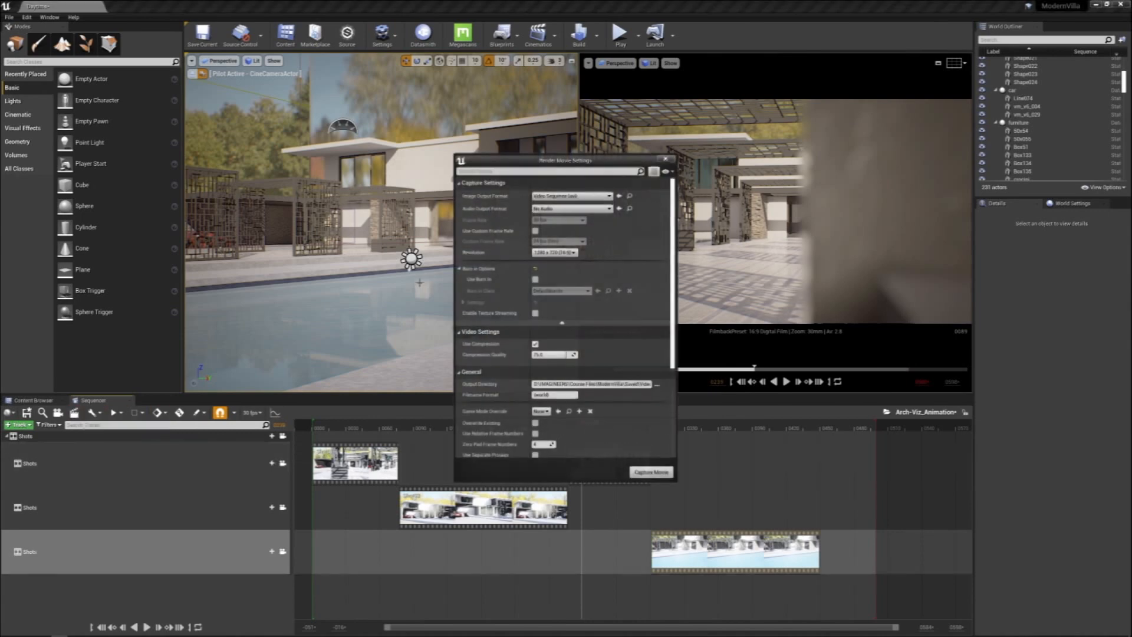
left_click(564, 196)
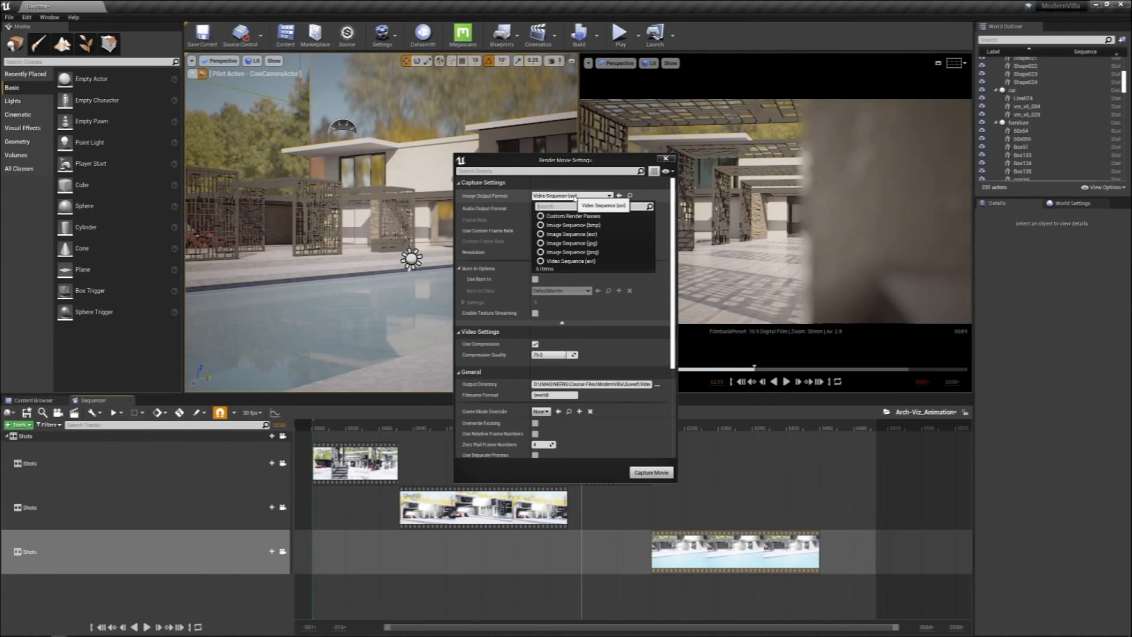
left_click(566, 261)
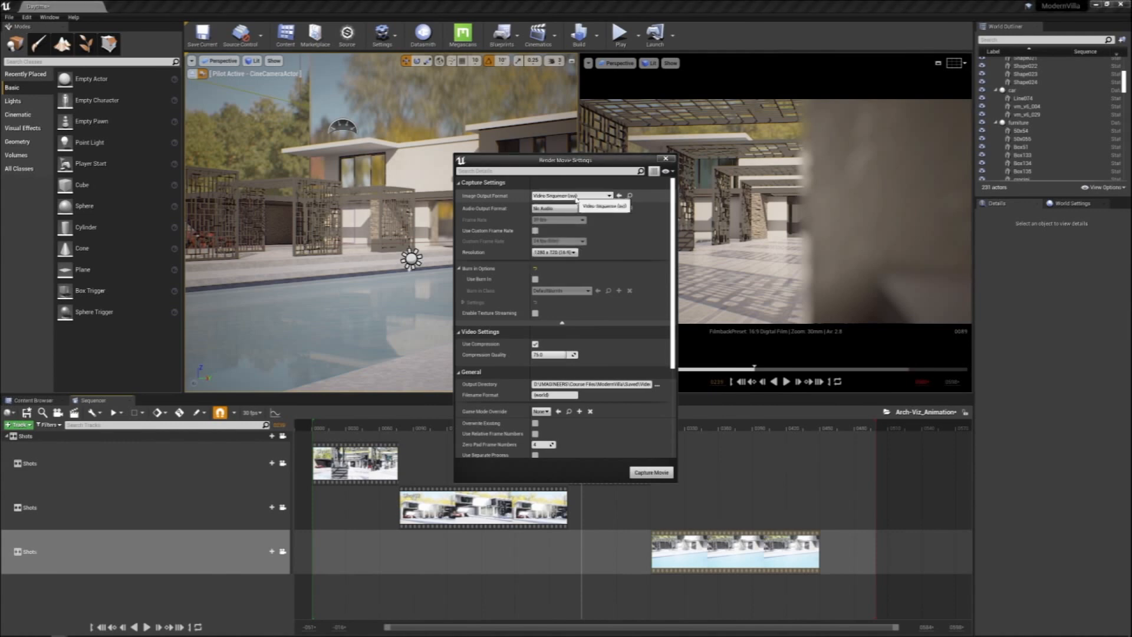
left_click(560, 254)
left_click(560, 254)
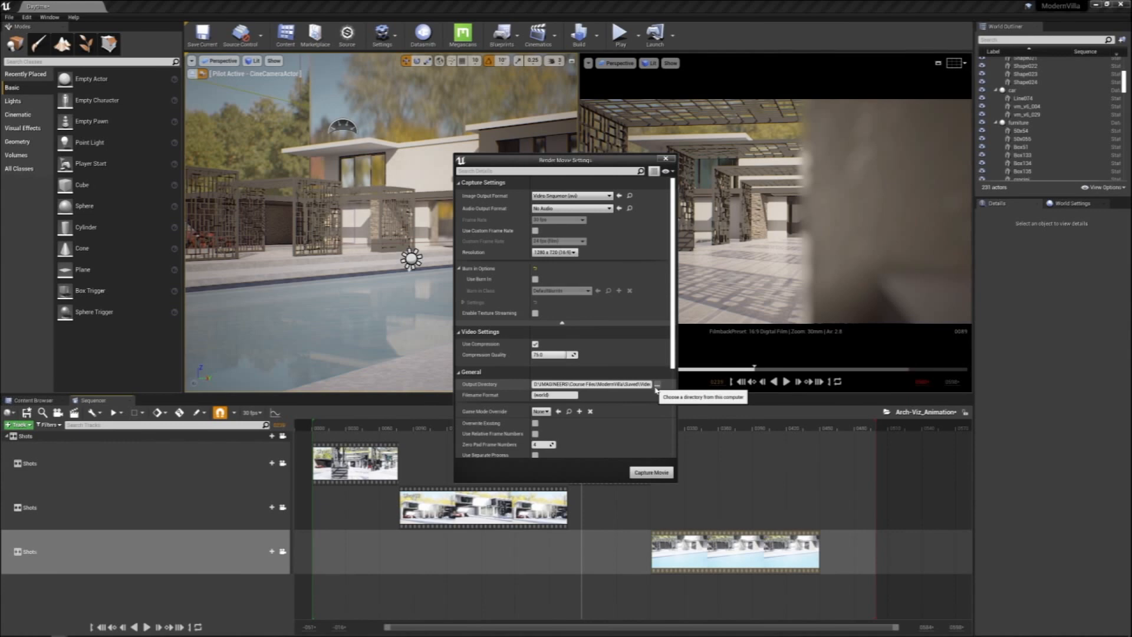
left_click(666, 159)
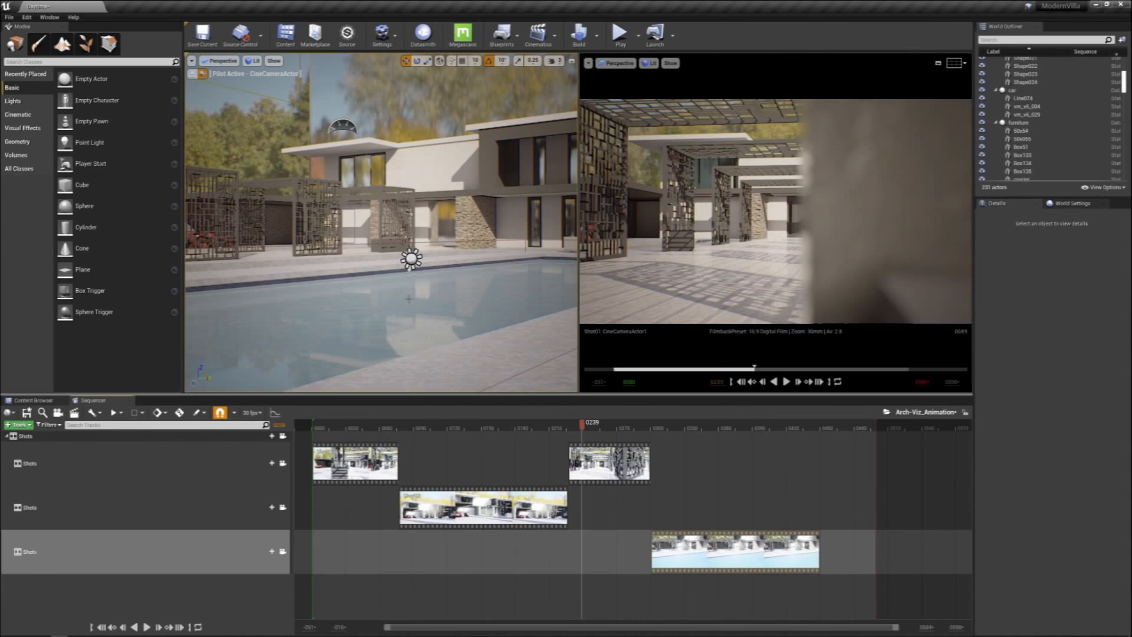
Fly the piloted camera view from the pool to the pergola walkway and show the placeable cinematic actors
right_click_drag(381, 223, 420, 201)
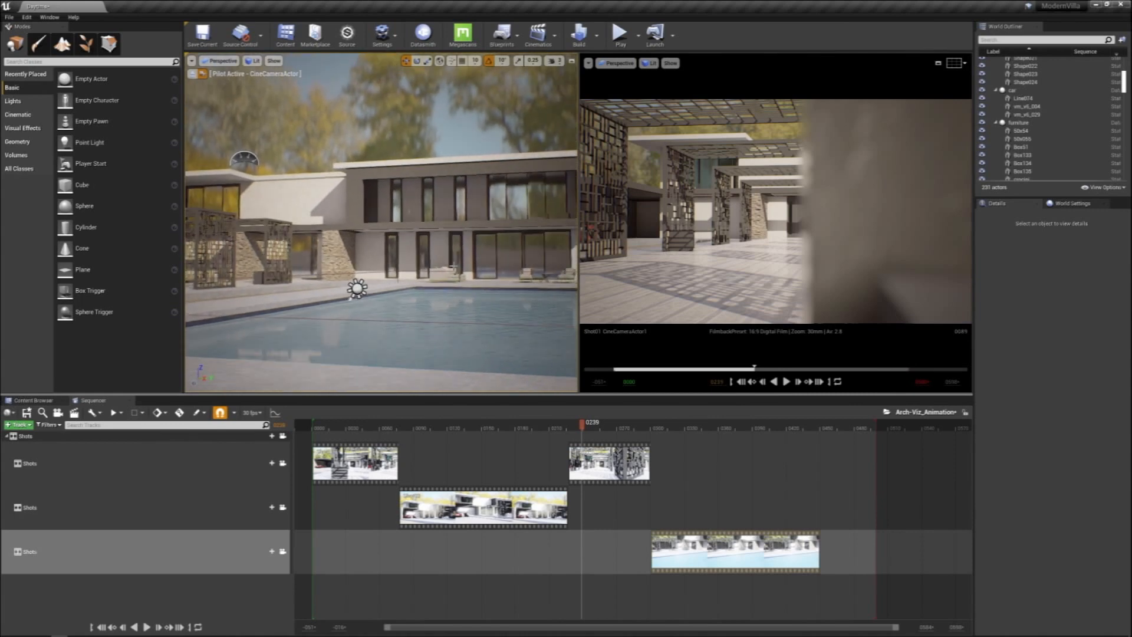
right_click_drag(420, 200, 436, 206)
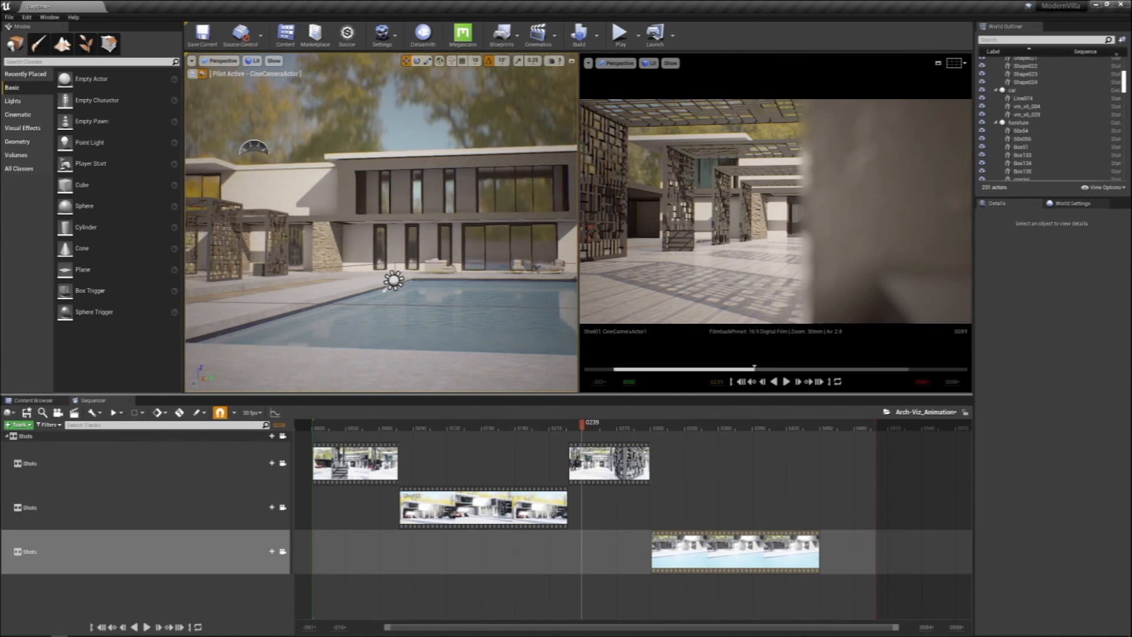
mouse_move(437, 206)
right_mouse_down()
mouse_move(449, 200)
mouse_move(416, 201)
right_mouse_up()
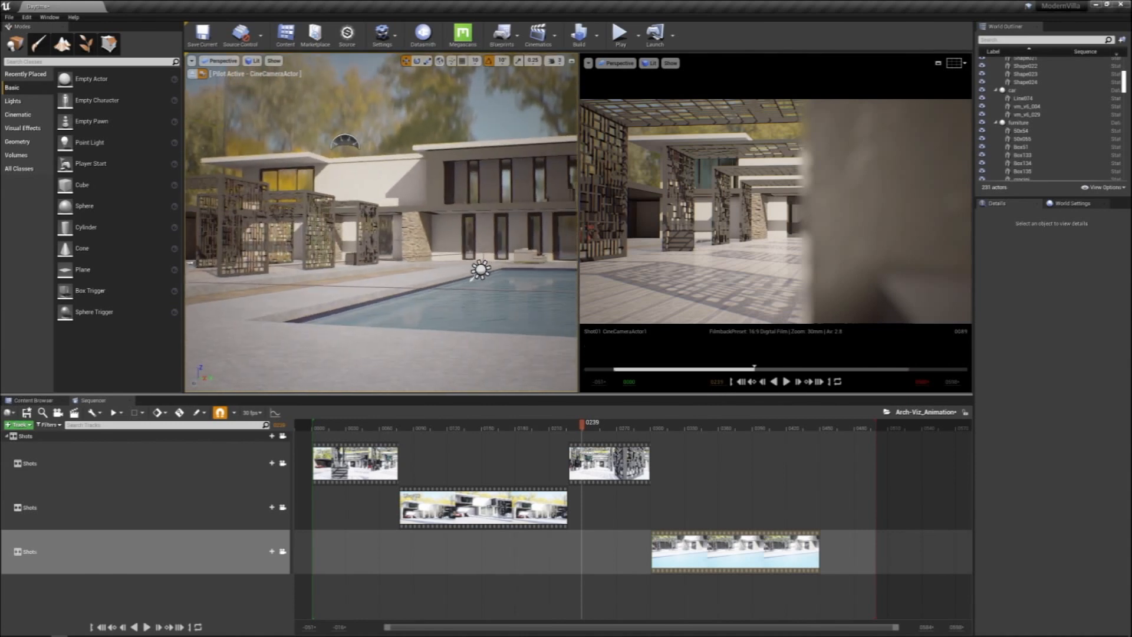
right_click_drag(416, 201, 405, 188)
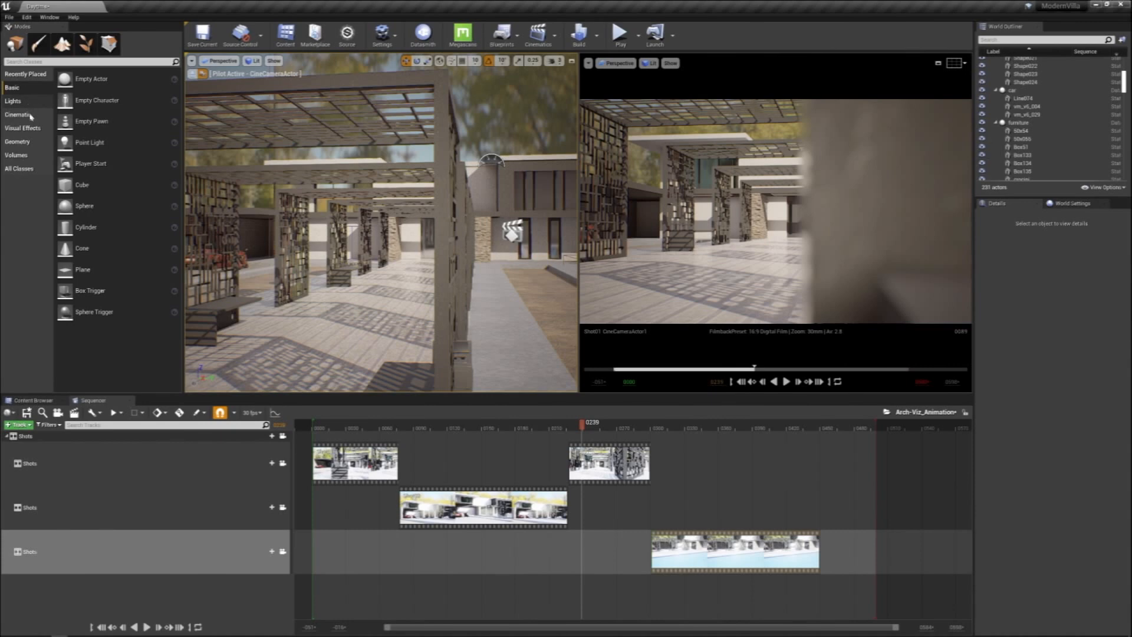
left_click(24, 116)
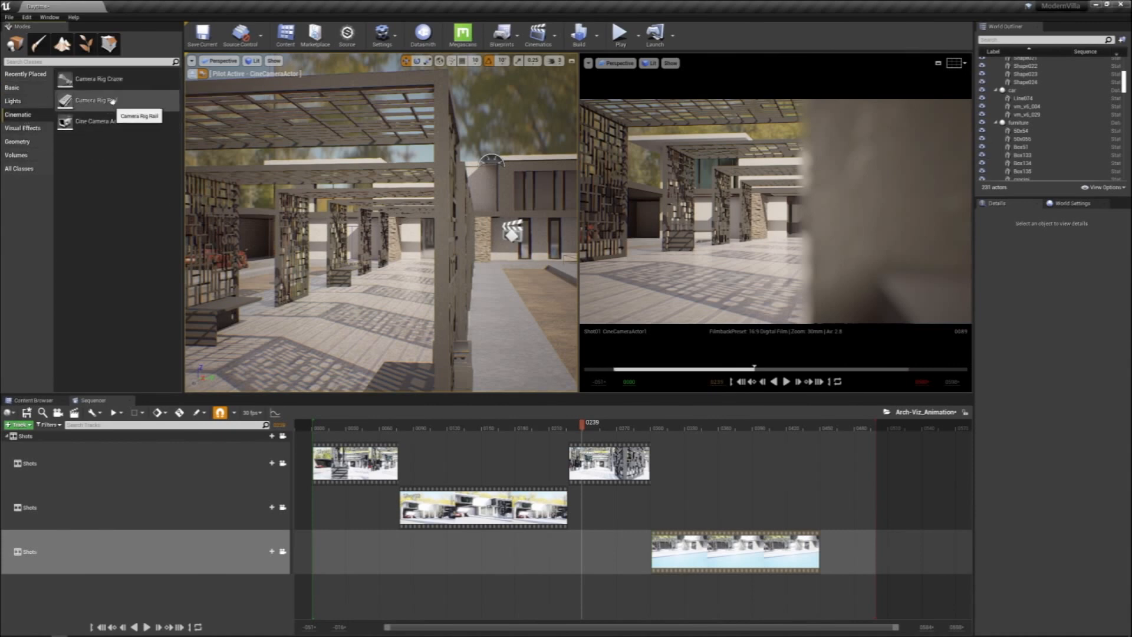
Circle the piloted camera view around the outside of the pergola to examine it from its side and end
right_click_drag(354, 218, 424, 221)
key("s")
key("a")
key("a")
key("a")
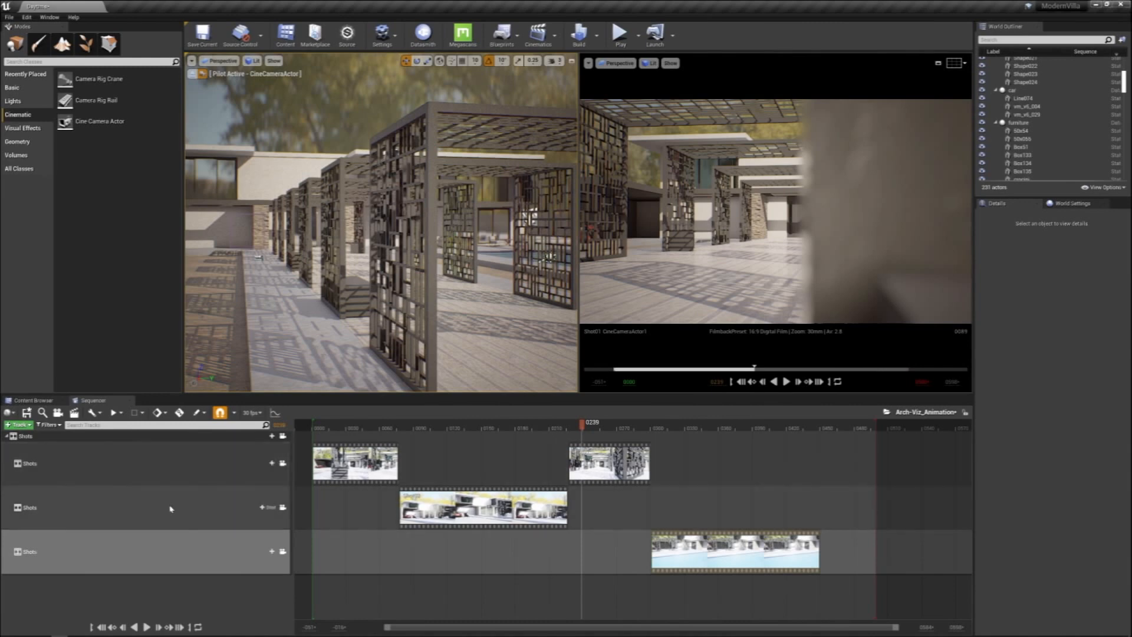
right_click_drag(380, 223, 355, 221)
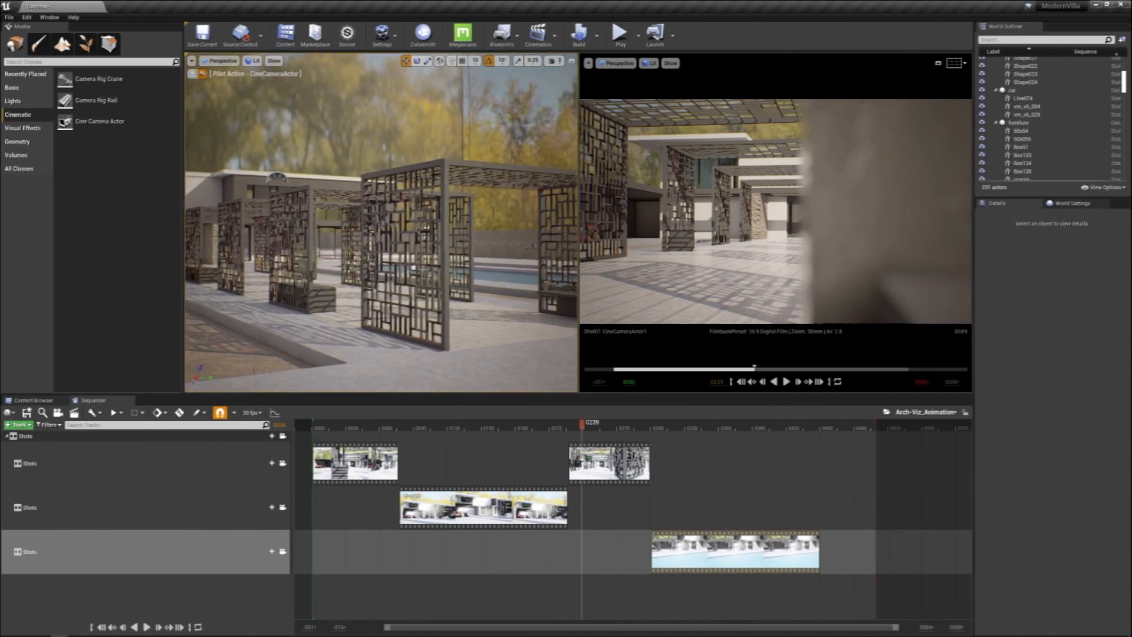
right_click_drag(389, 237, 382, 236)
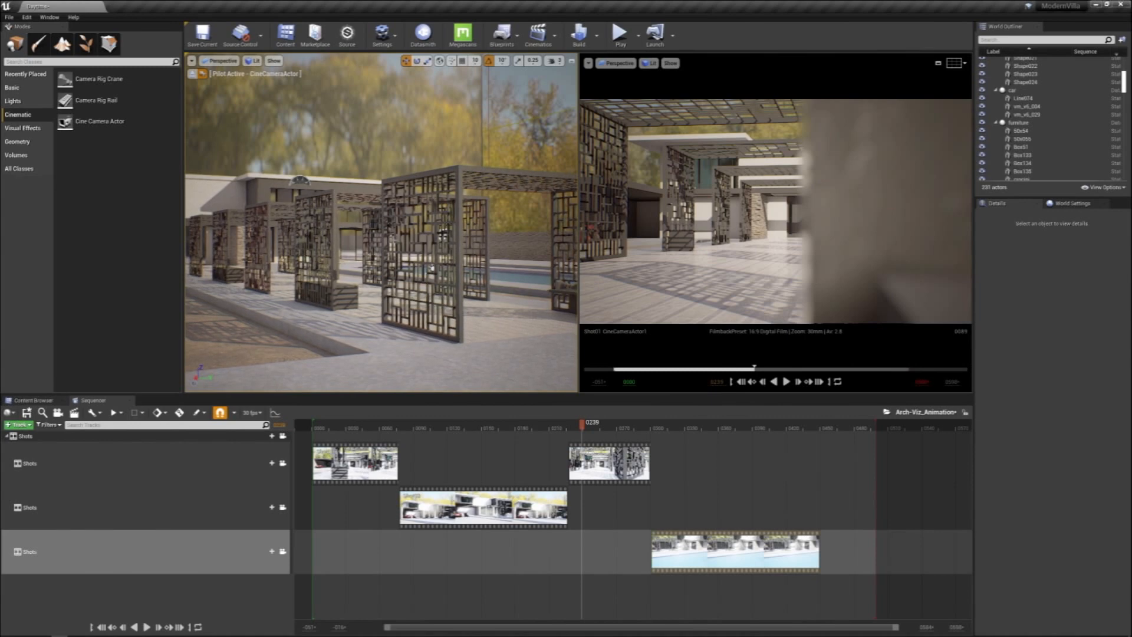
right_click_drag(392, 239, 382, 239)
key("a")
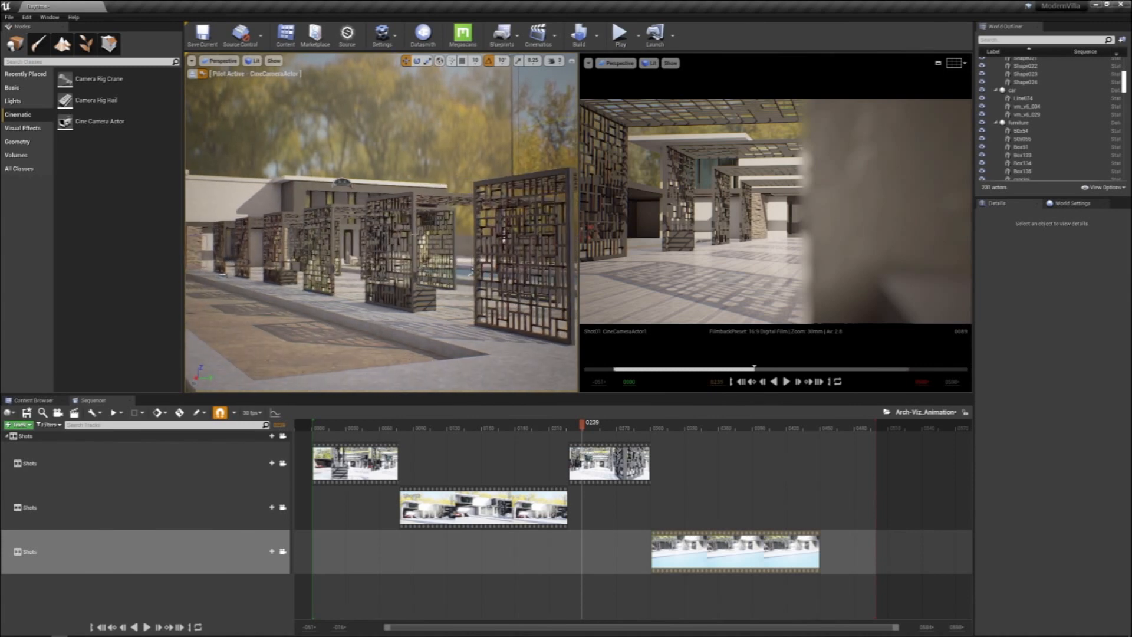
key("a")
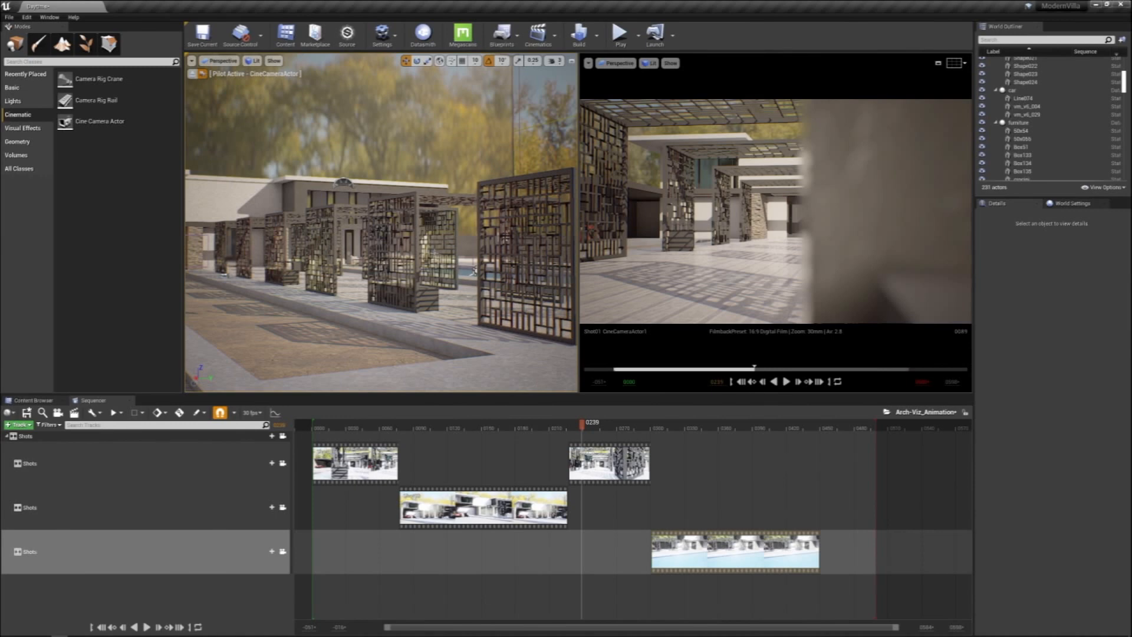
key("a")
key("d")
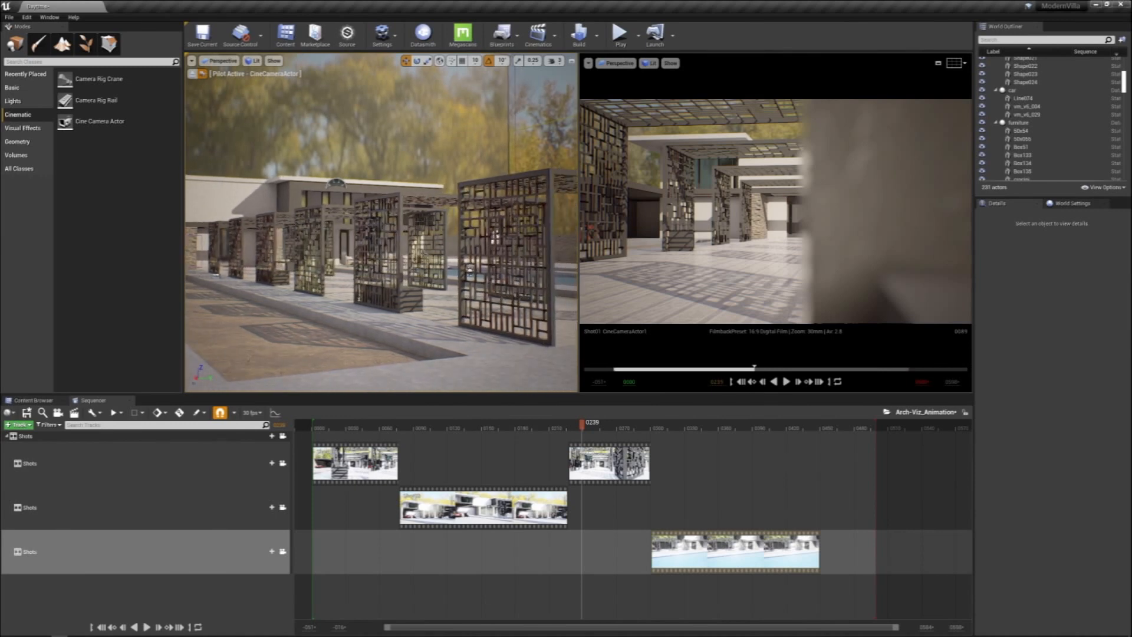
right_click_drag(382, 239, 365, 235)
key("d")
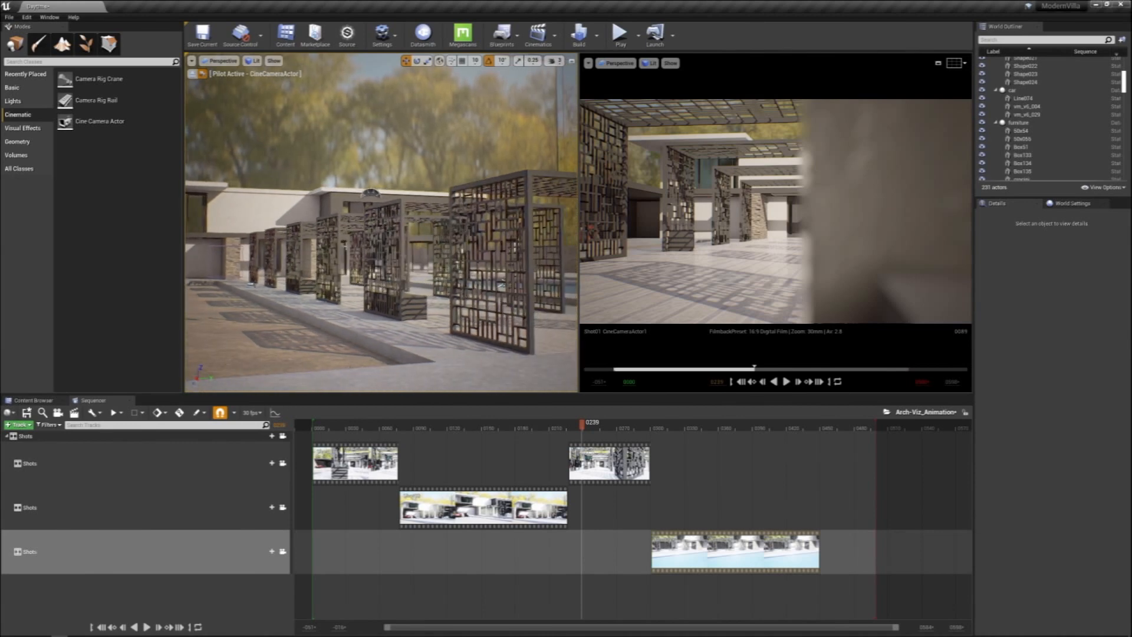
right_click_drag(382, 239, 369, 239)
key("d")
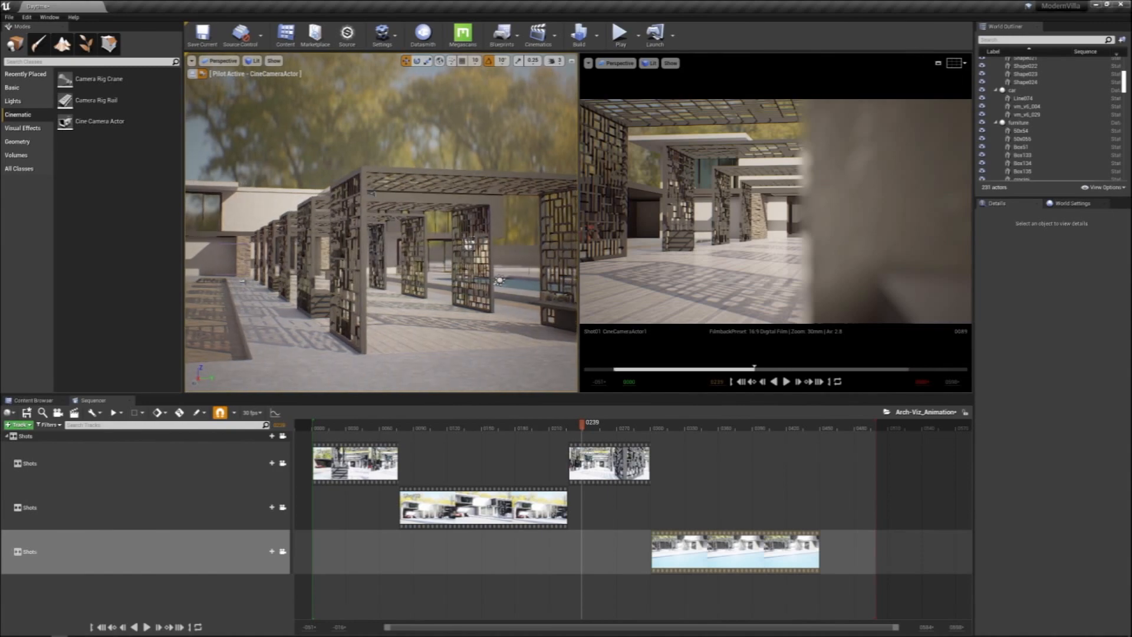
key("d")
right_click_drag(382, 238, 338, 241)
key("d")
key("d")
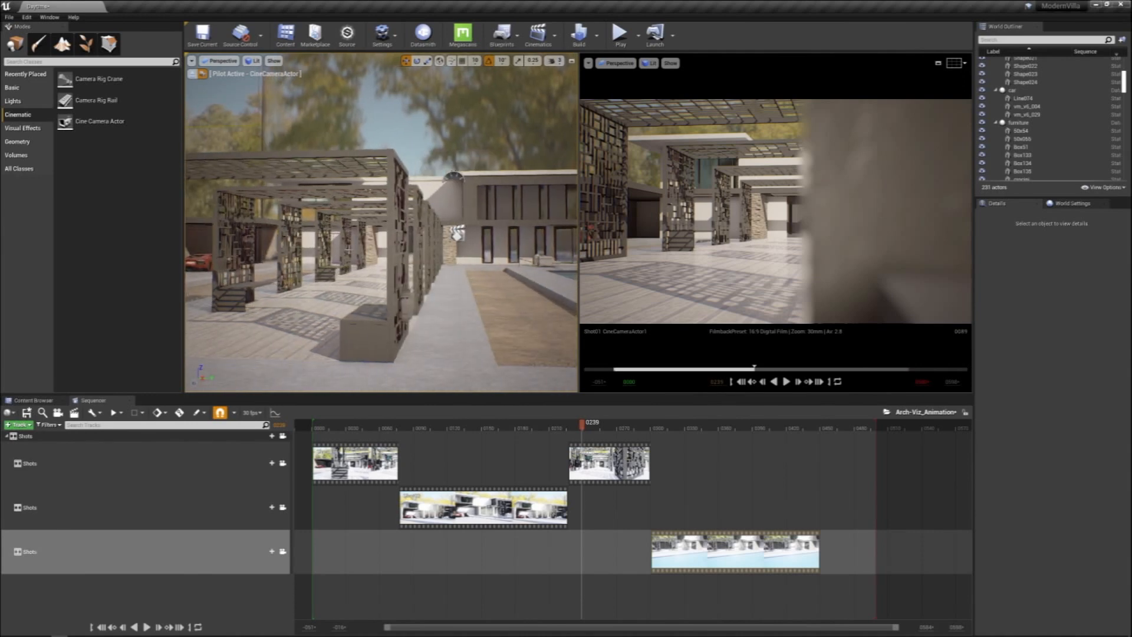
key("d")
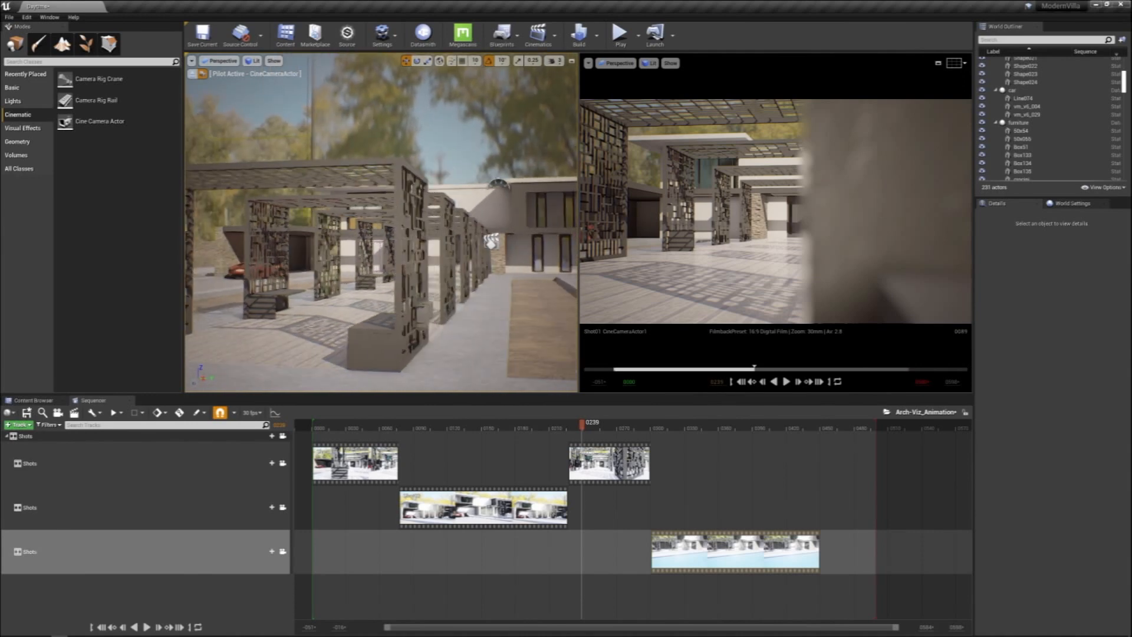